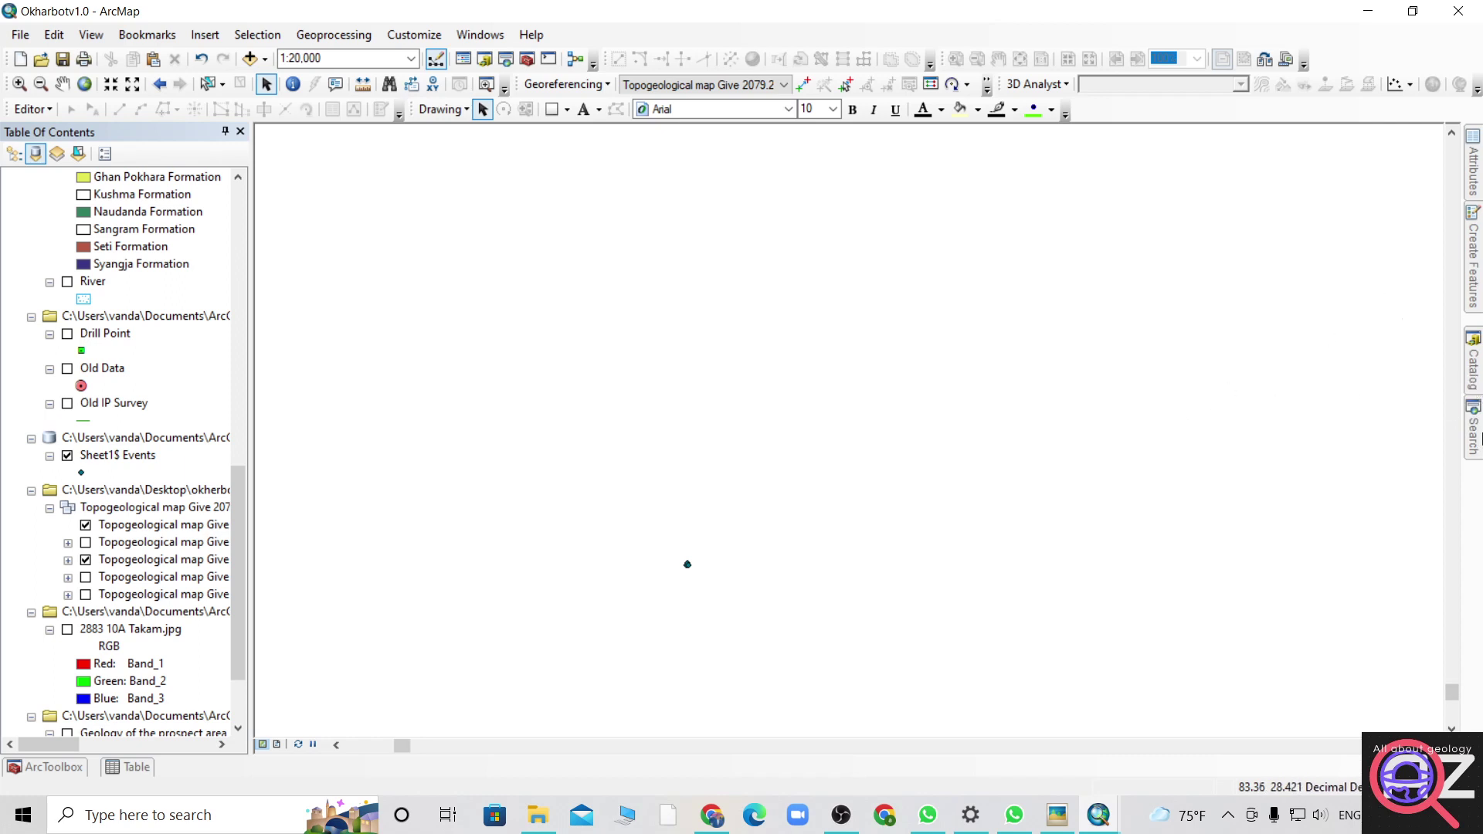
Launch Create Custom Geographic Transformation from the search results and name it mutm.
left_click(1475, 438)
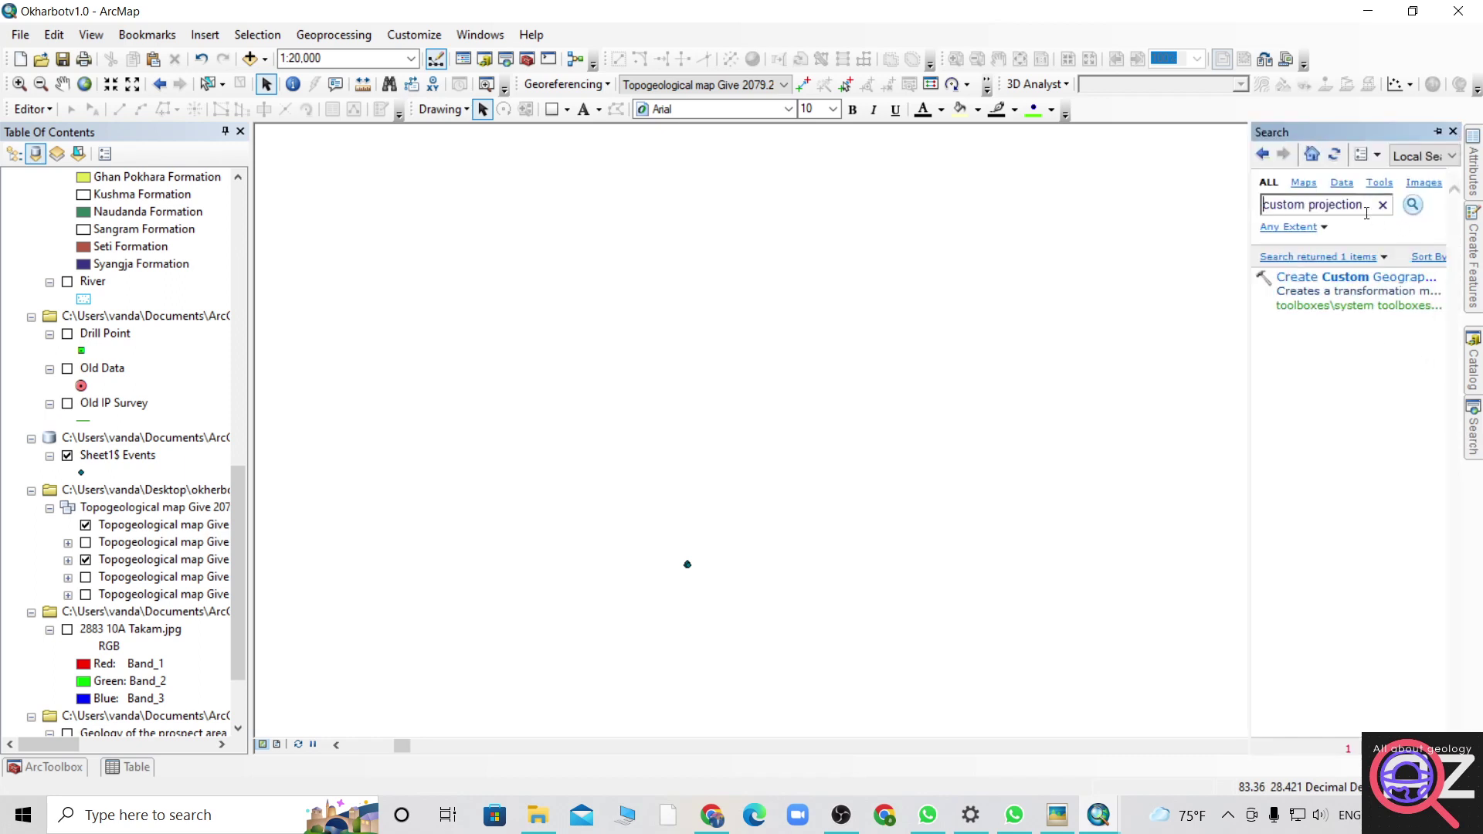
left_click(1348, 283)
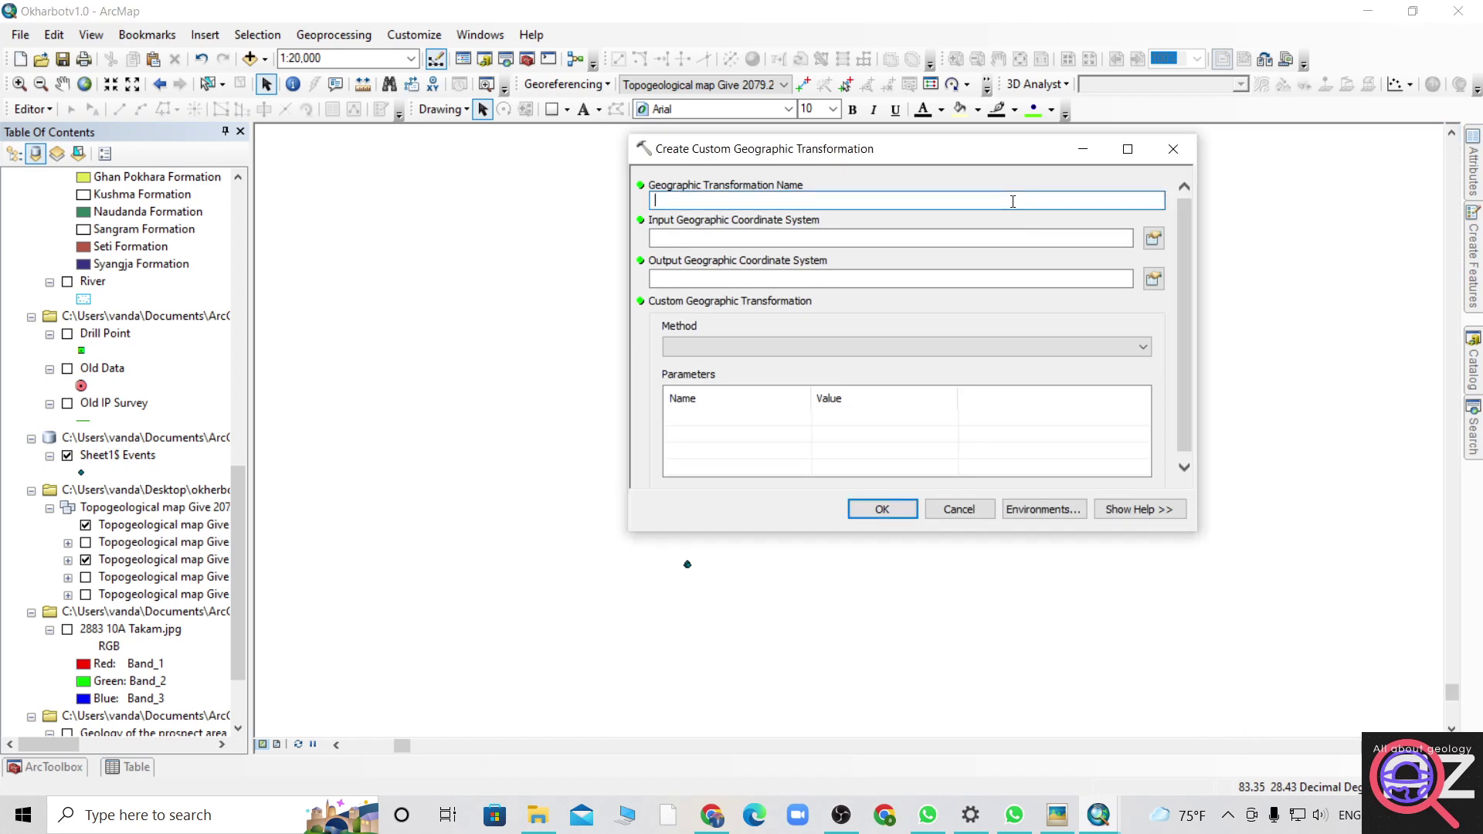
type("mutm")
Set the input geographic coordinate system to GCS_WGS_1984 from the map layers' systems.
left_click(1152, 239)
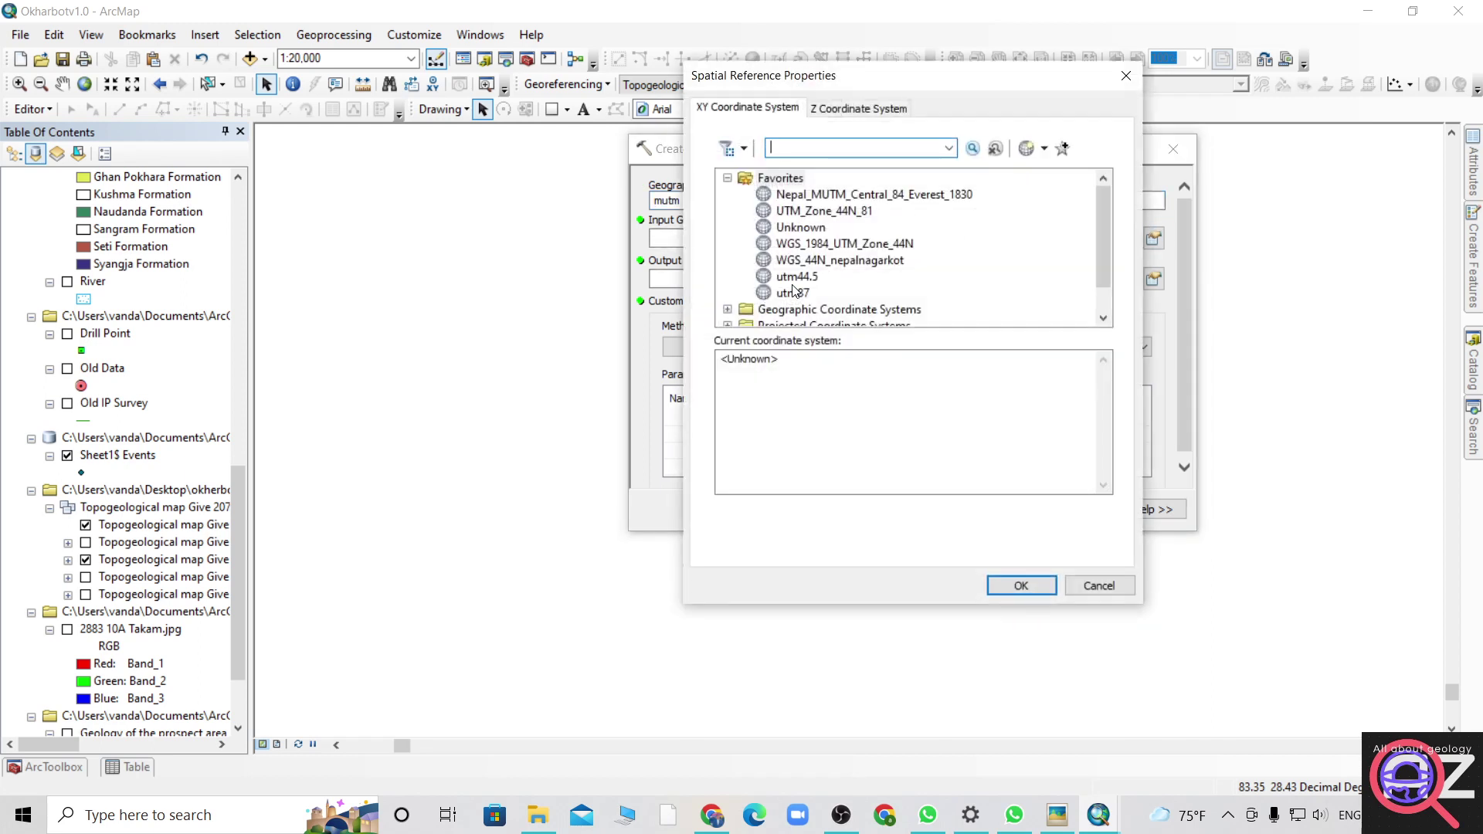
scroll(794, 292, "down", 1)
left_click(728, 309)
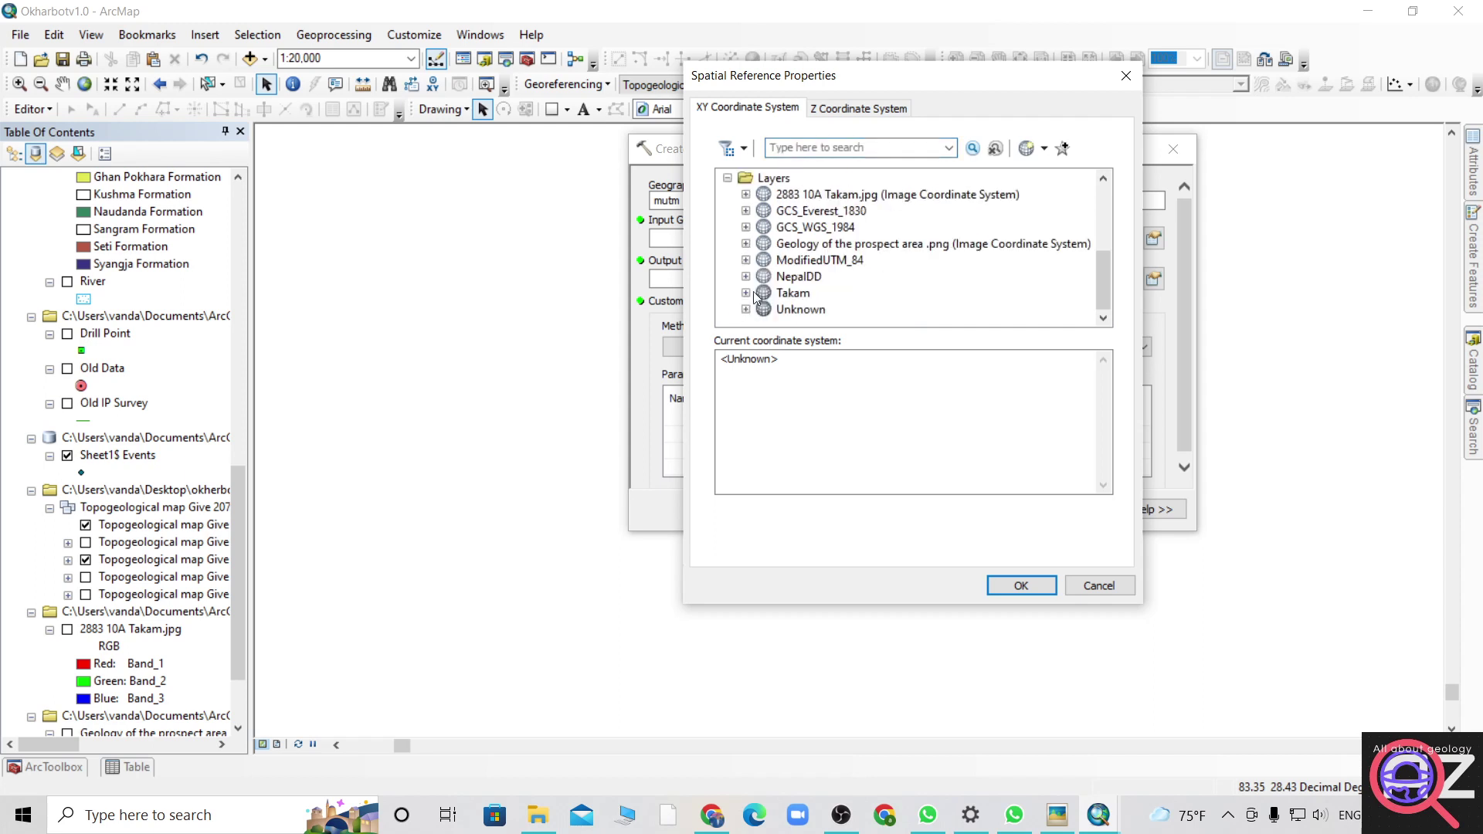
left_click(814, 227)
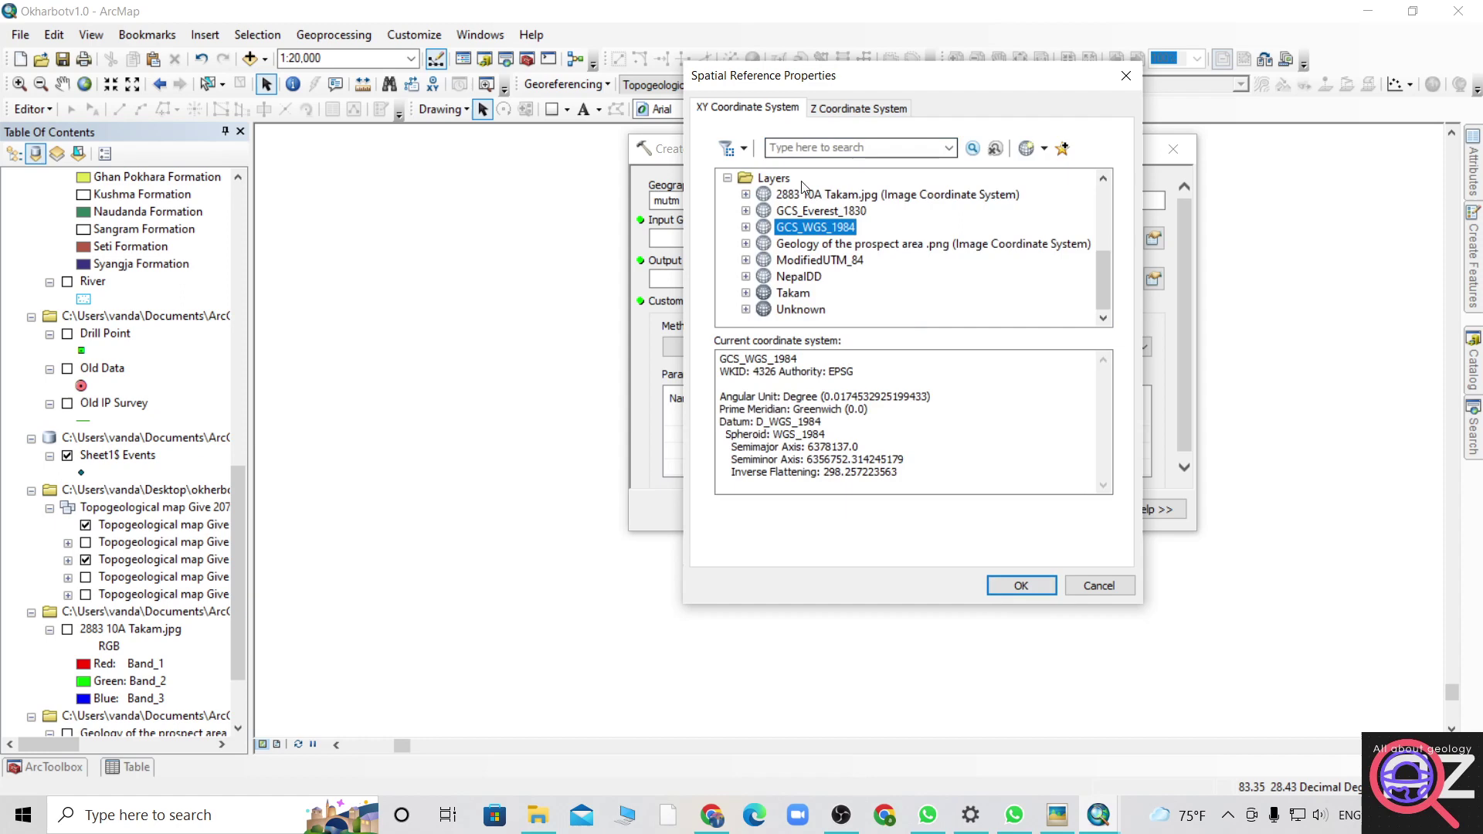
left_click(1031, 584)
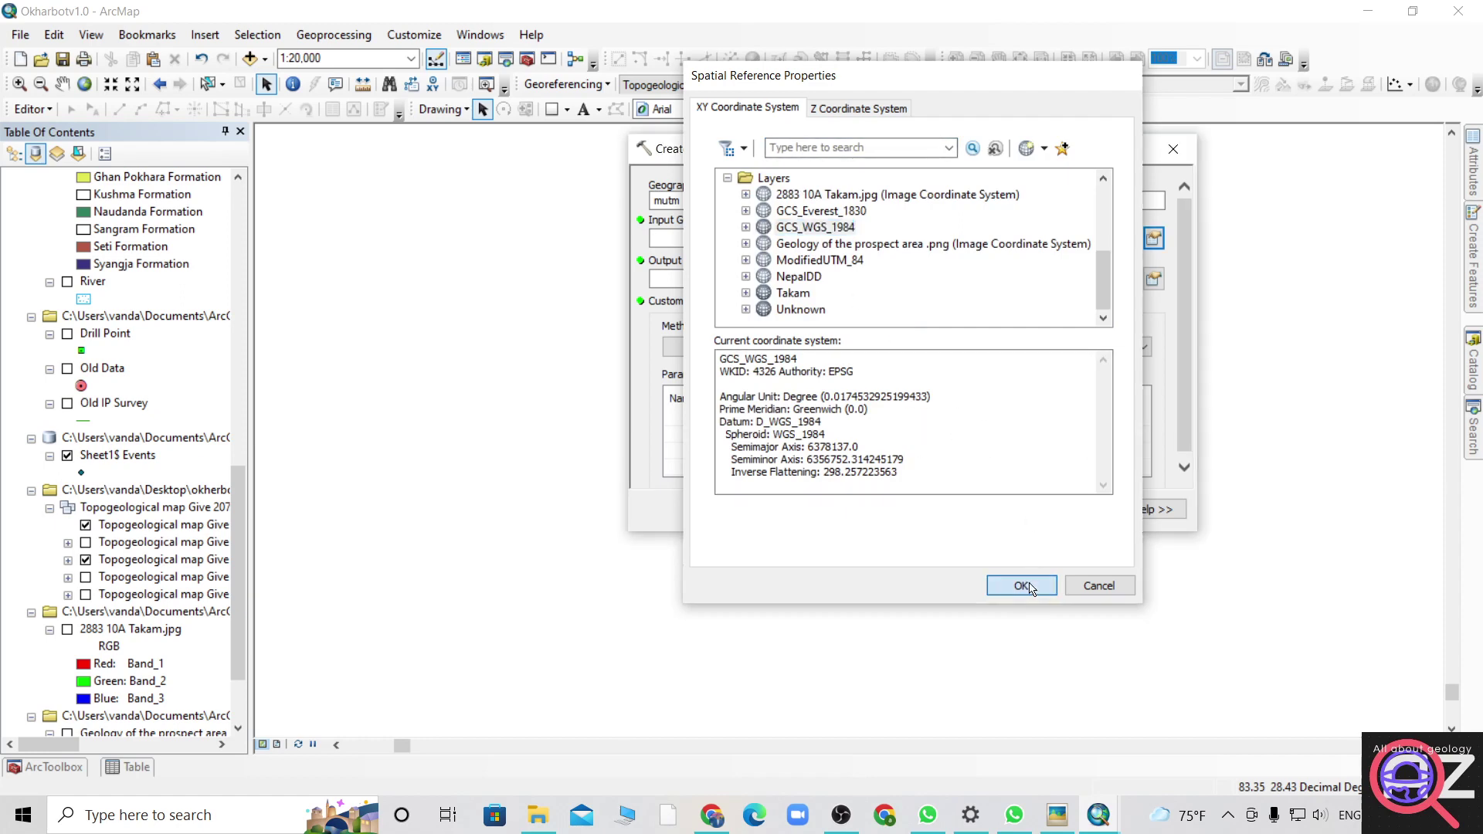
left_click(1153, 278)
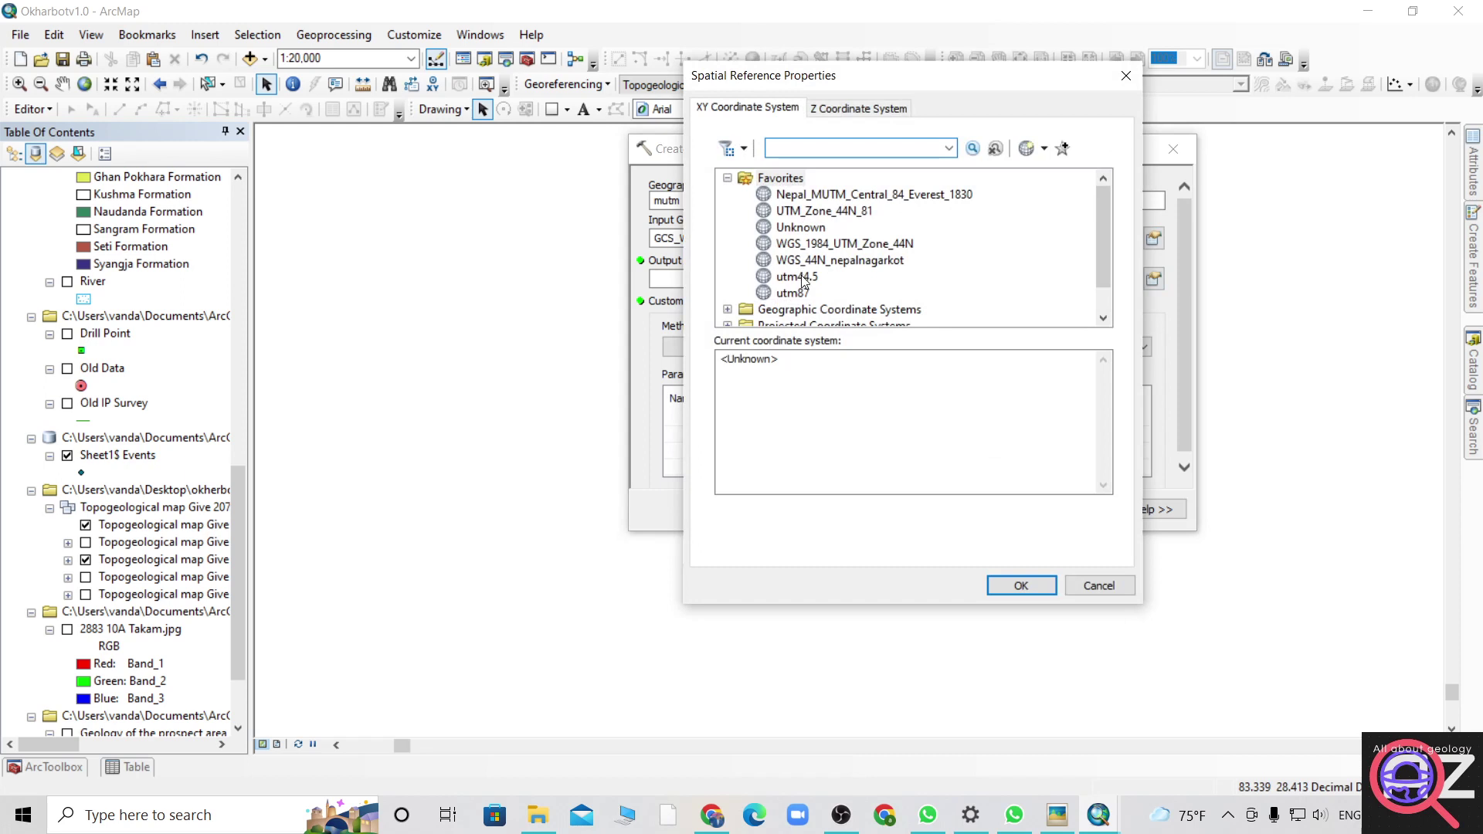
Expand Projected Coordinate Systems > UTM > WGS 1984 > Northern Hemisphere.
left_click(798, 277)
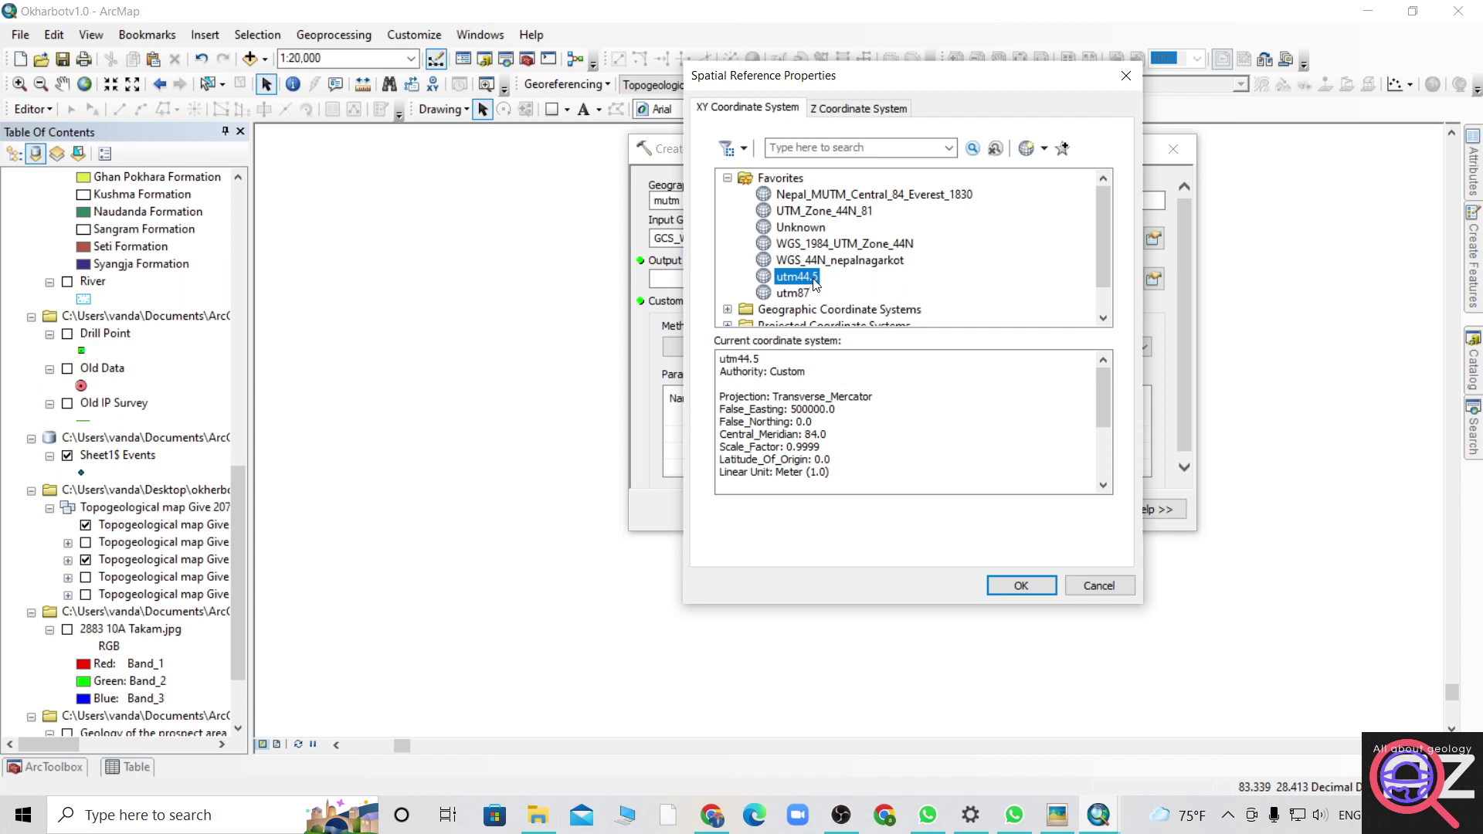
scroll(815, 284, "down", 1)
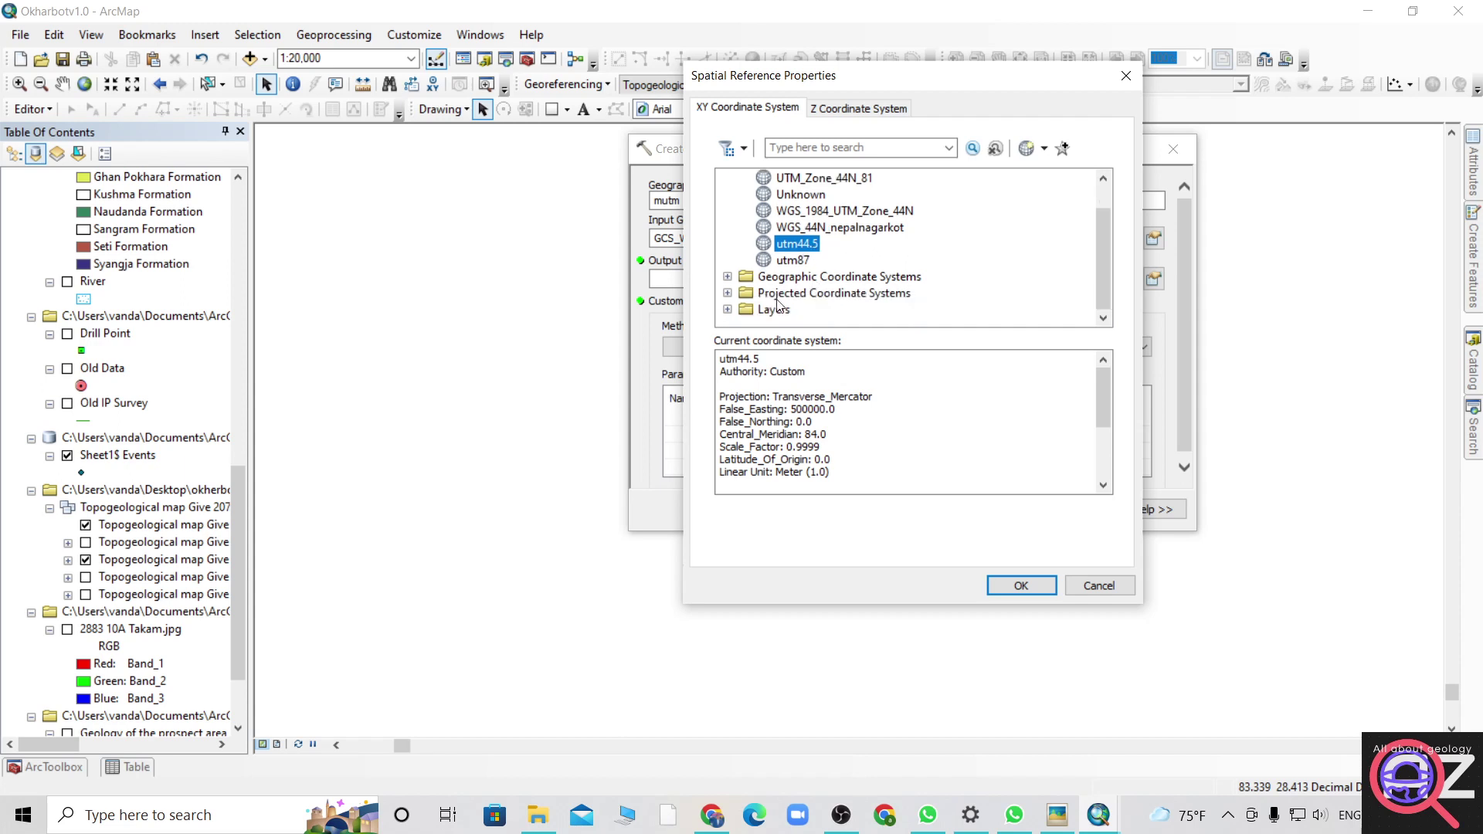
left_click(727, 310)
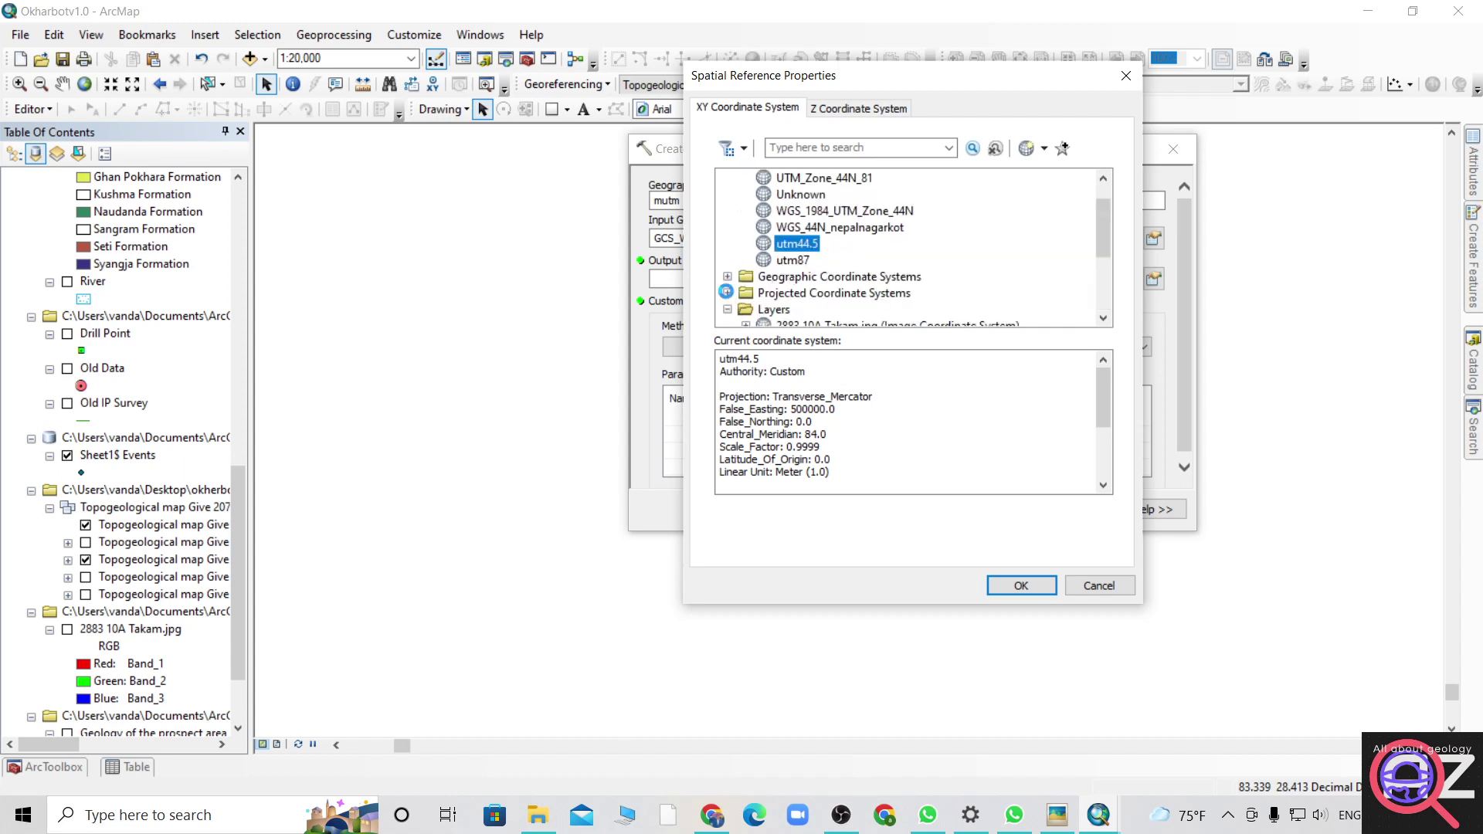
left_click(726, 292)
scroll(804, 278, "down", 5)
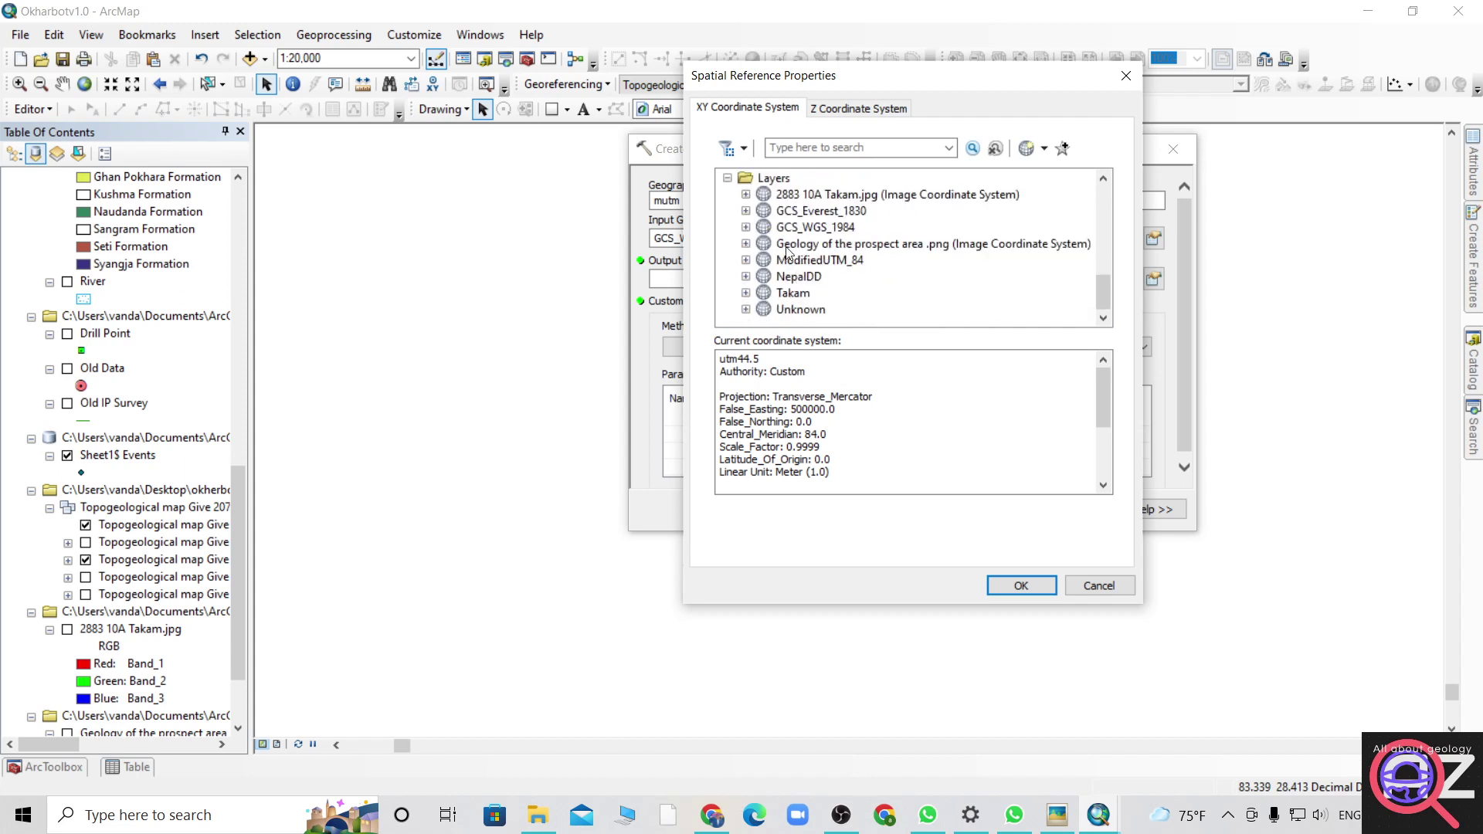
scroll(787, 253, "down", 3)
left_click(746, 263)
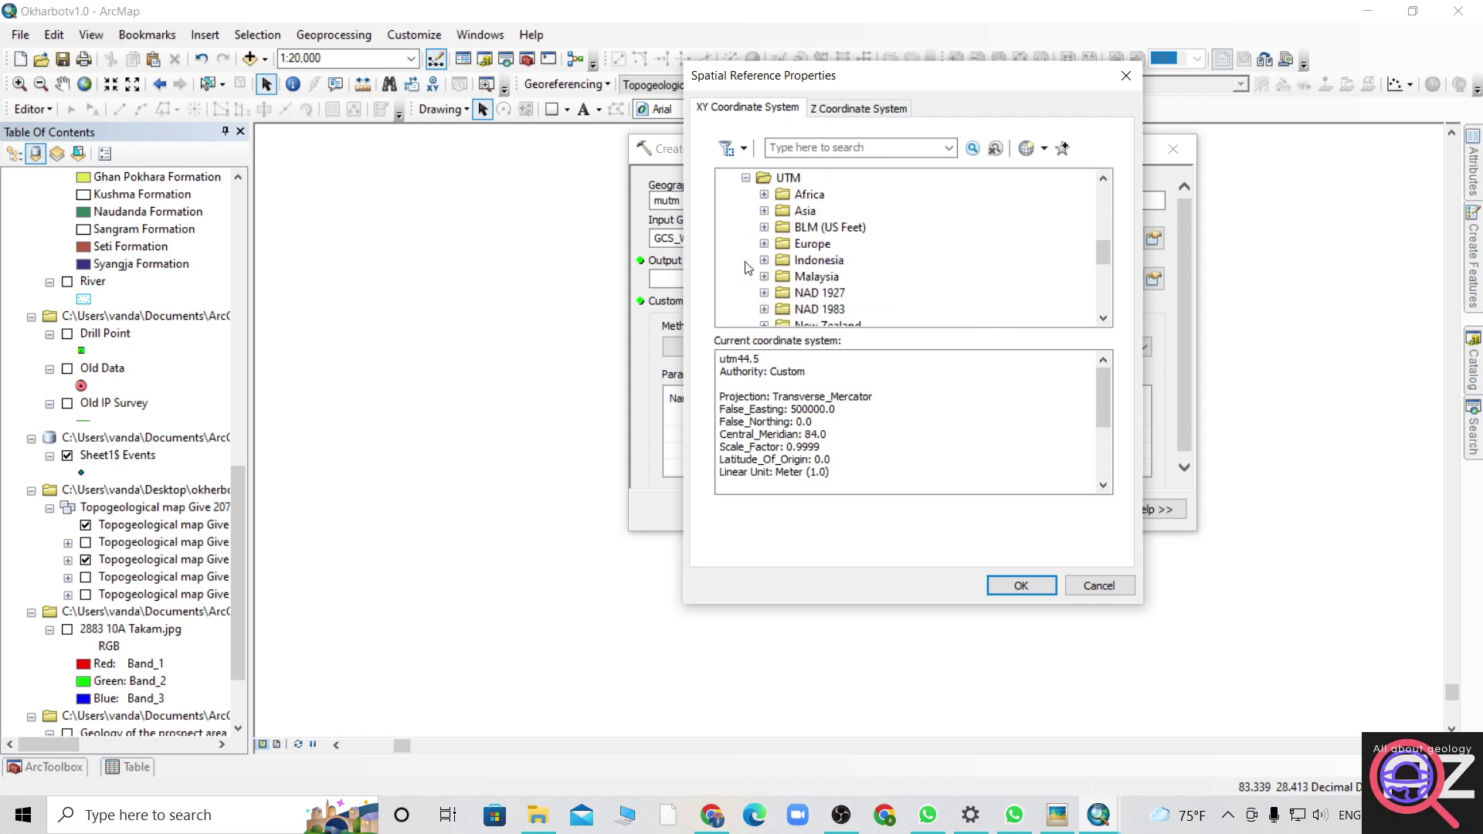
scroll(772, 262, "down", 6)
scroll(793, 262, "up", 3)
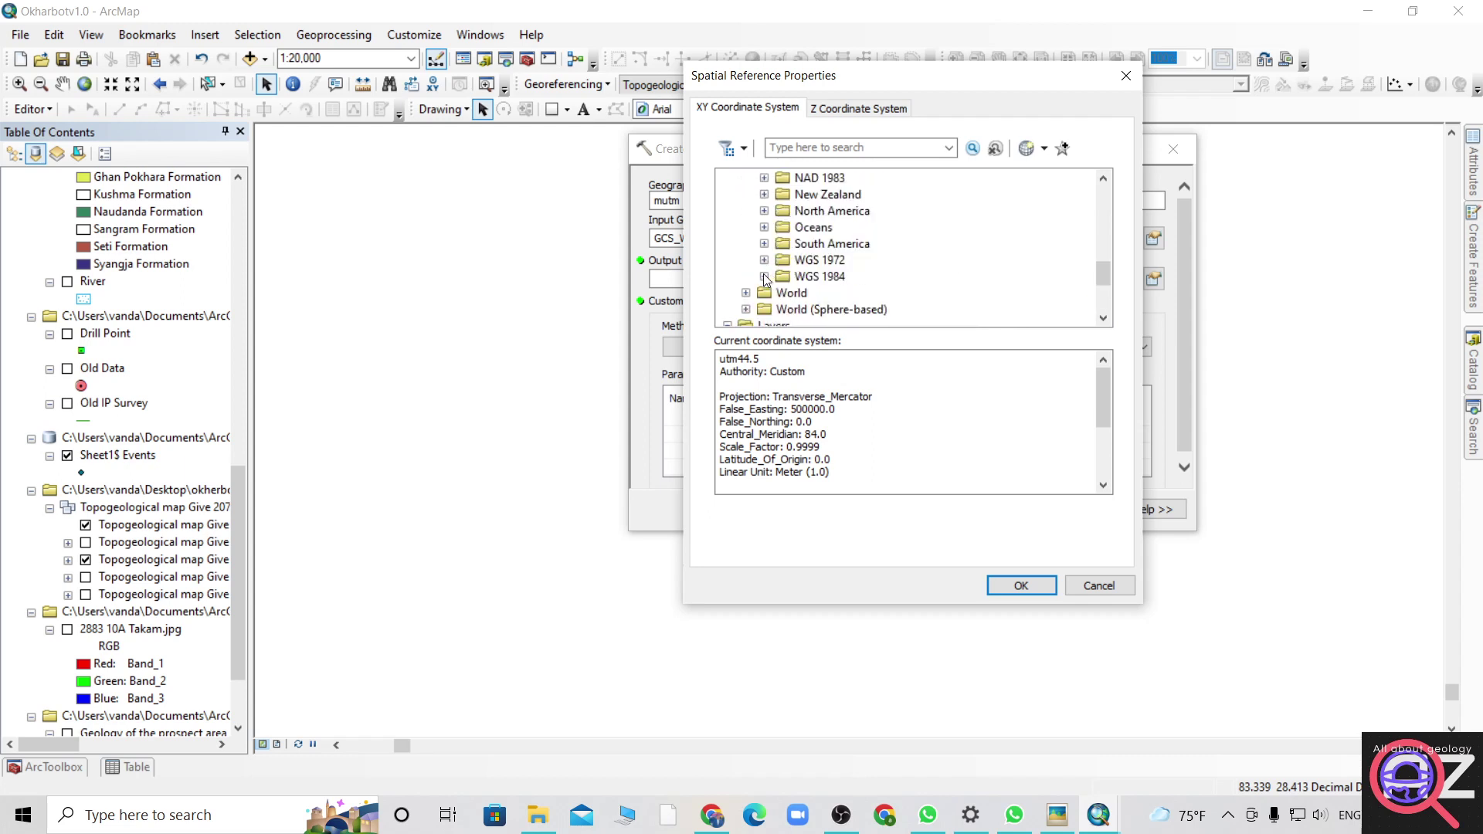
double_click(769, 276)
scroll(888, 254, "down", 4)
scroll(871, 253, "up", 3)
double_click(873, 247)
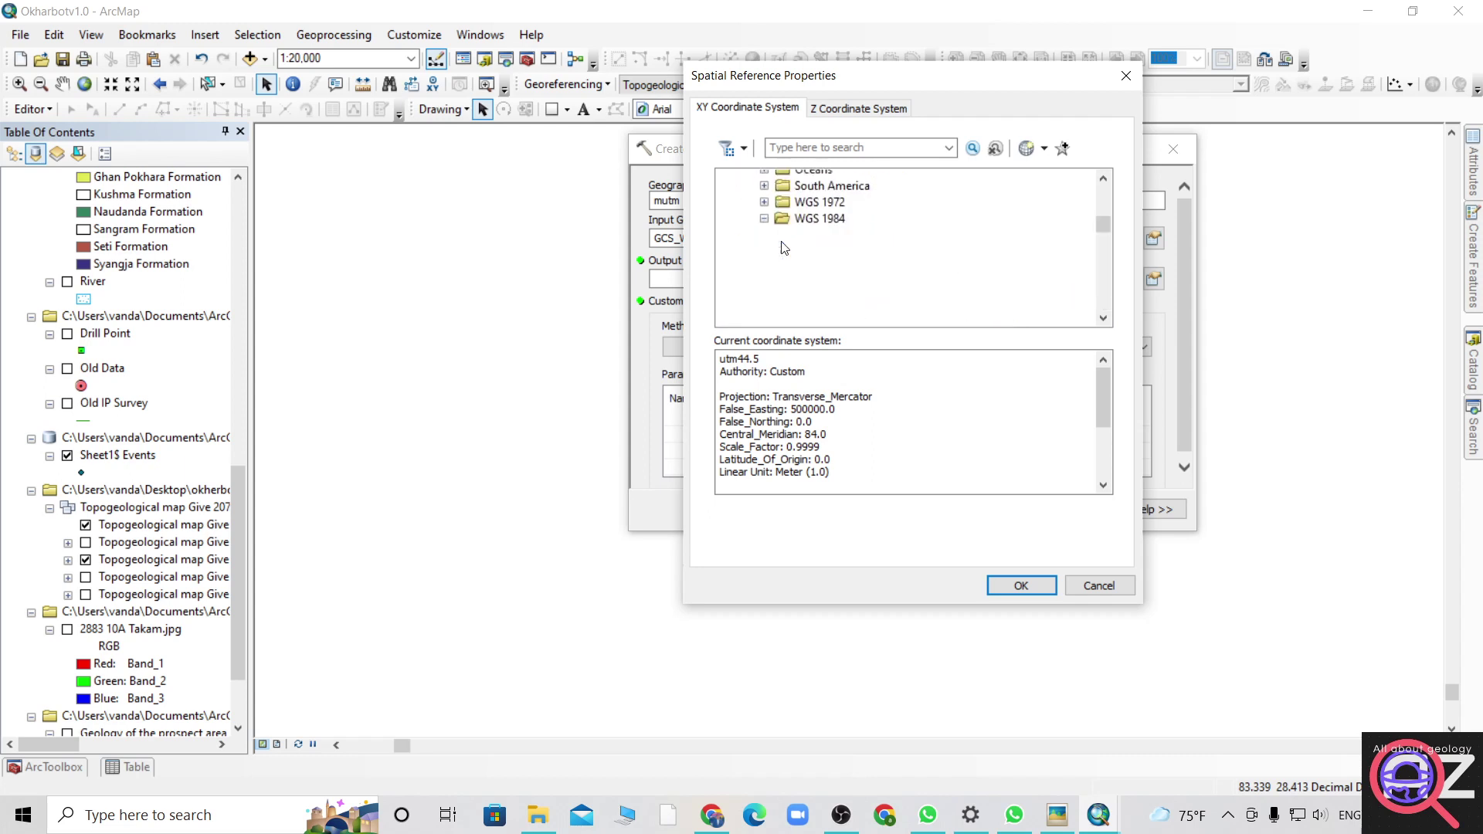
scroll(875, 246, "down", 3)
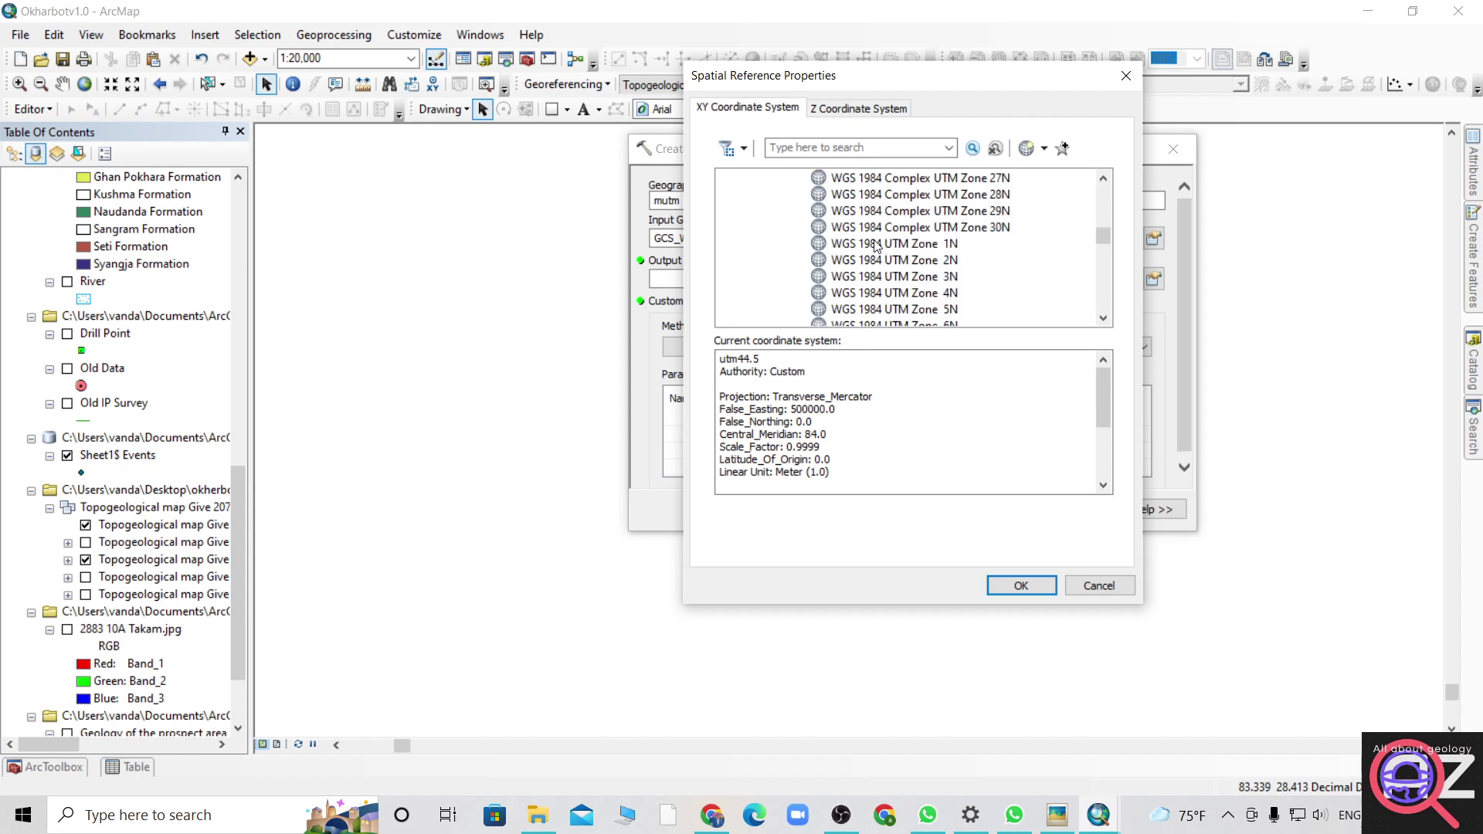
Select WGS 1984 UTM Zone 44N (WKID 32644) in the Northern Hemisphere list.
left_click(1102, 319)
left_click(1102, 319)
left_click(1102, 319)
double_click(1102, 319)
left_click(1102, 319)
double_click(1102, 319)
left_click(1102, 319)
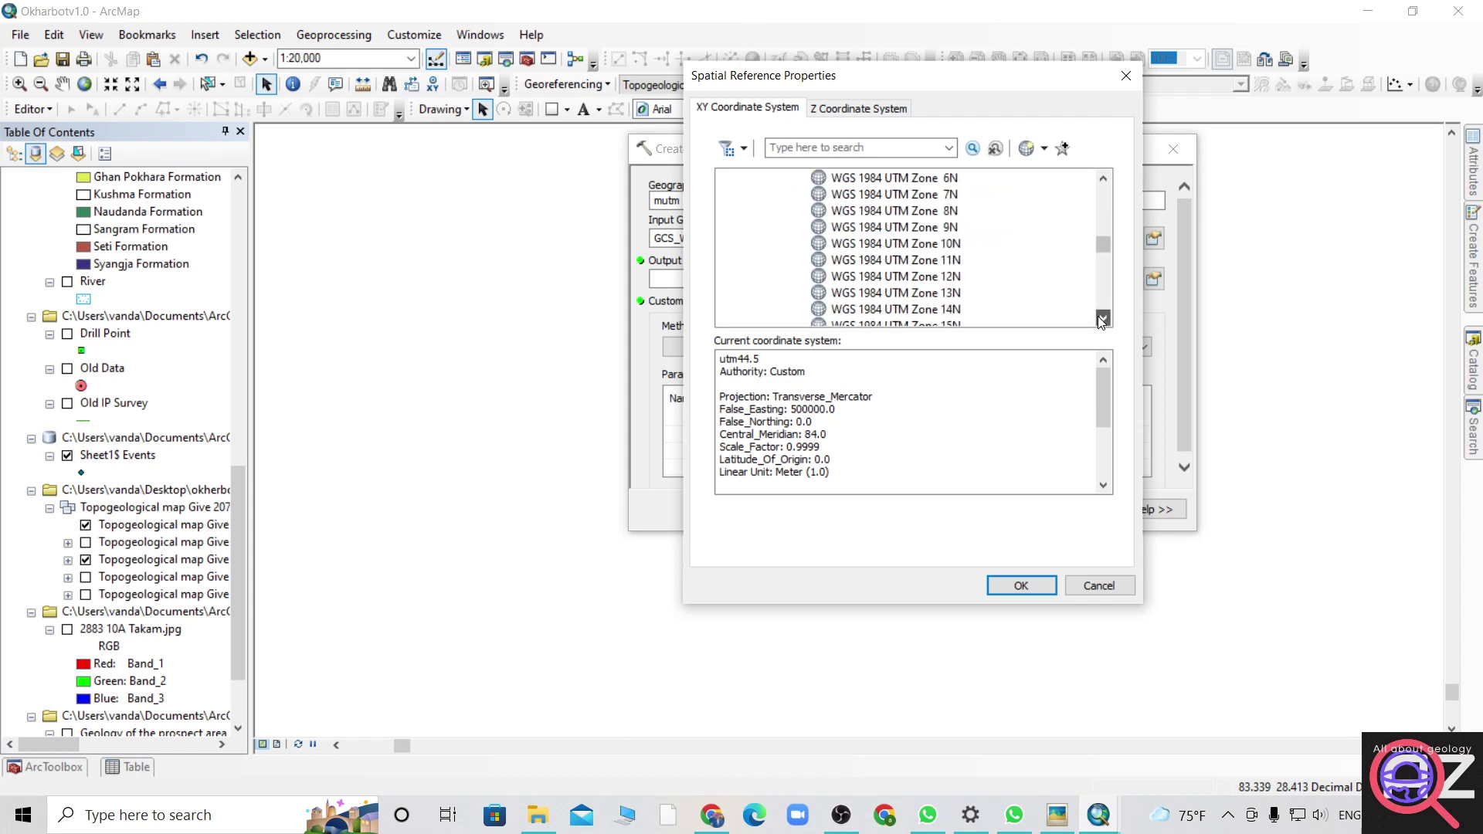
double_click(1102, 319)
double_click(1101, 319)
left_click(1102, 319)
double_click(1102, 318)
left_click(1102, 319)
double_click(1102, 319)
left_click(1102, 319)
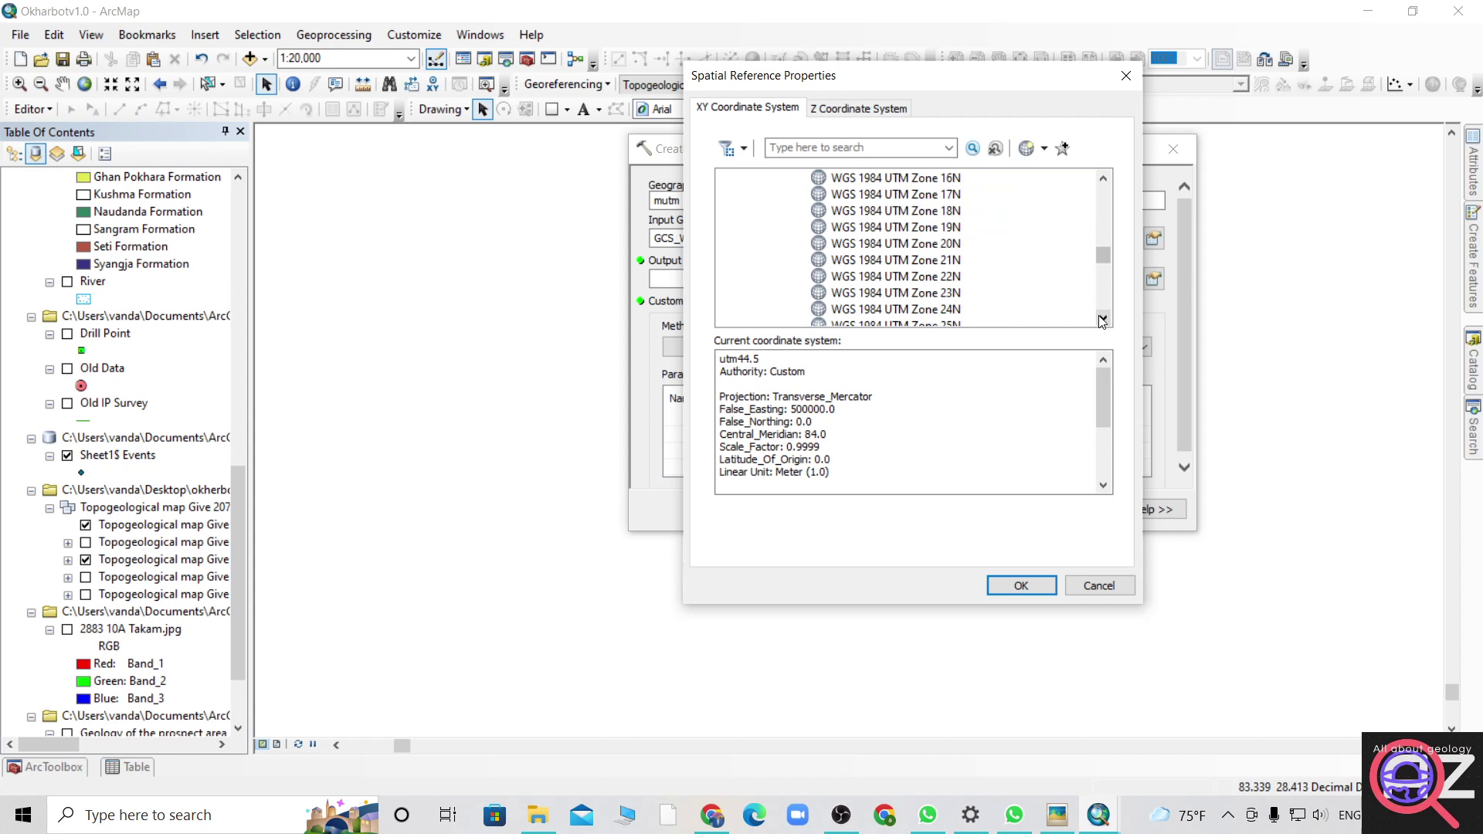
double_click(1102, 319)
left_click(1102, 319)
double_click(1102, 318)
left_click(1102, 318)
double_click(1102, 319)
left_click(1102, 319)
double_click(1102, 318)
left_click(1102, 319)
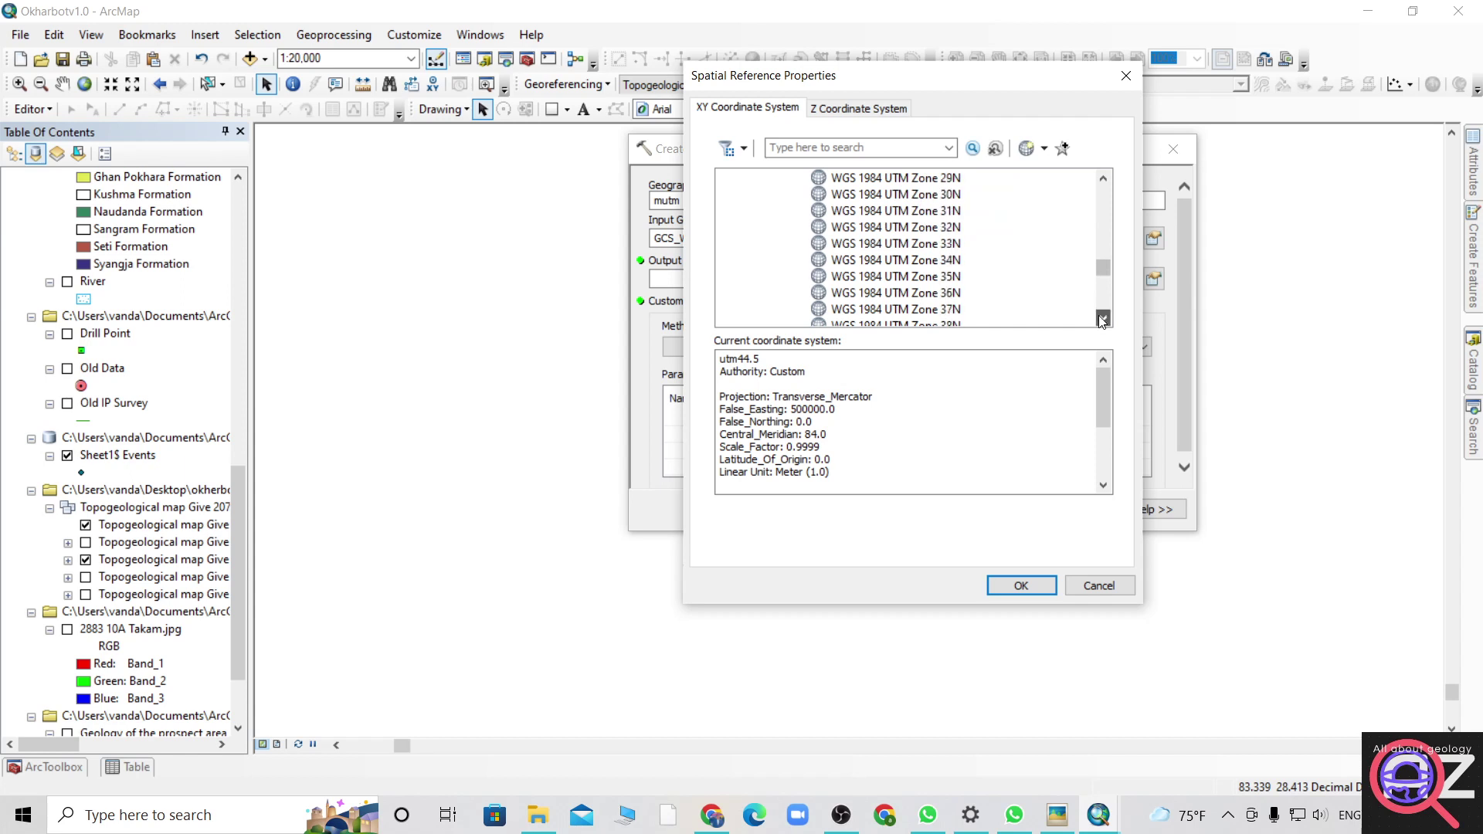
double_click(1102, 319)
left_click(1102, 319)
double_click(1102, 319)
left_click(1102, 319)
left_click(1101, 319)
left_click(1102, 319)
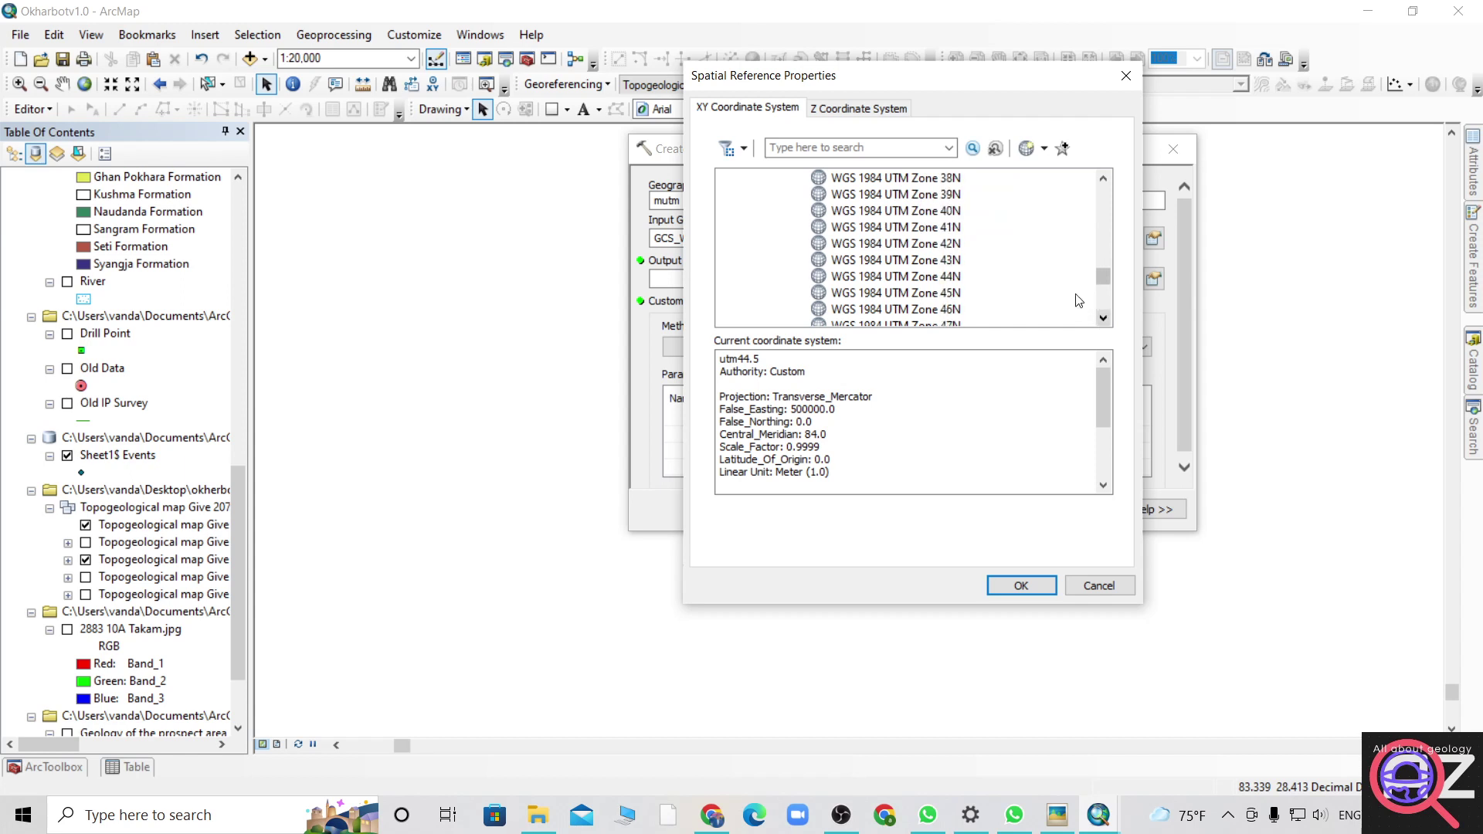
left_click(1101, 319)
left_click(932, 278)
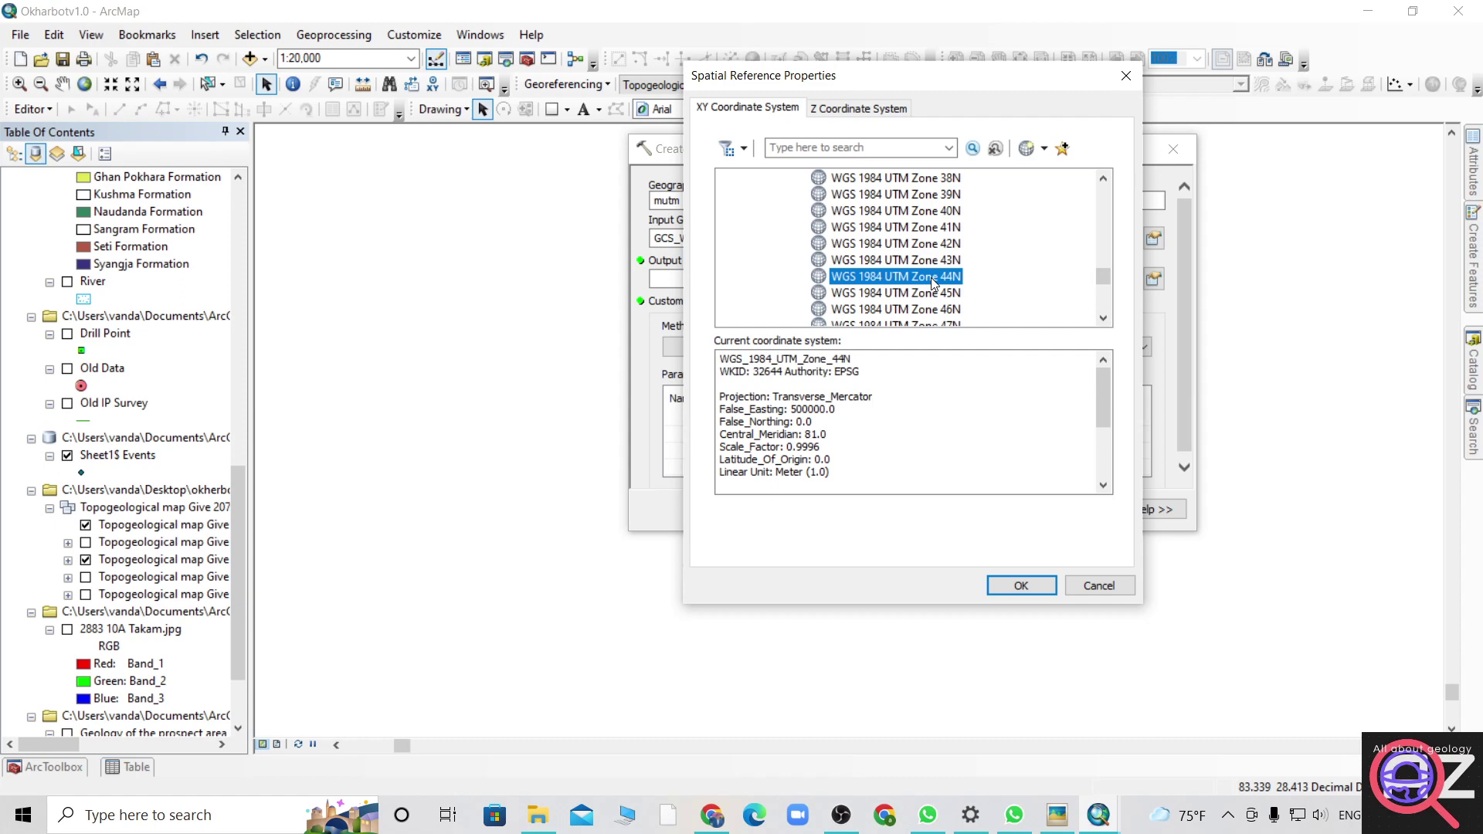
Make an editable copy of Zone 44N and set its central meridian to 84.
right_click(931, 278)
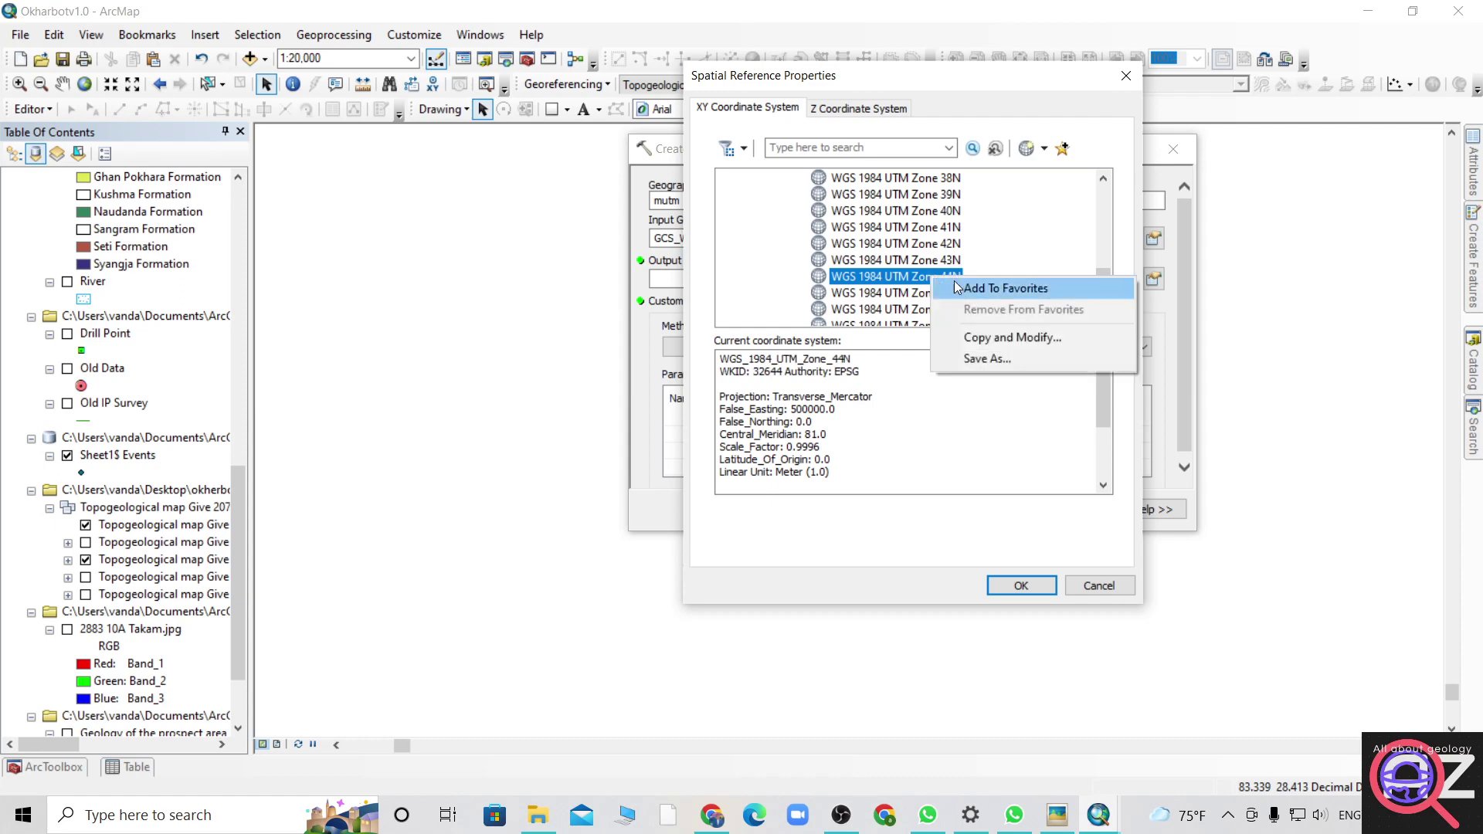
left_click(987, 343)
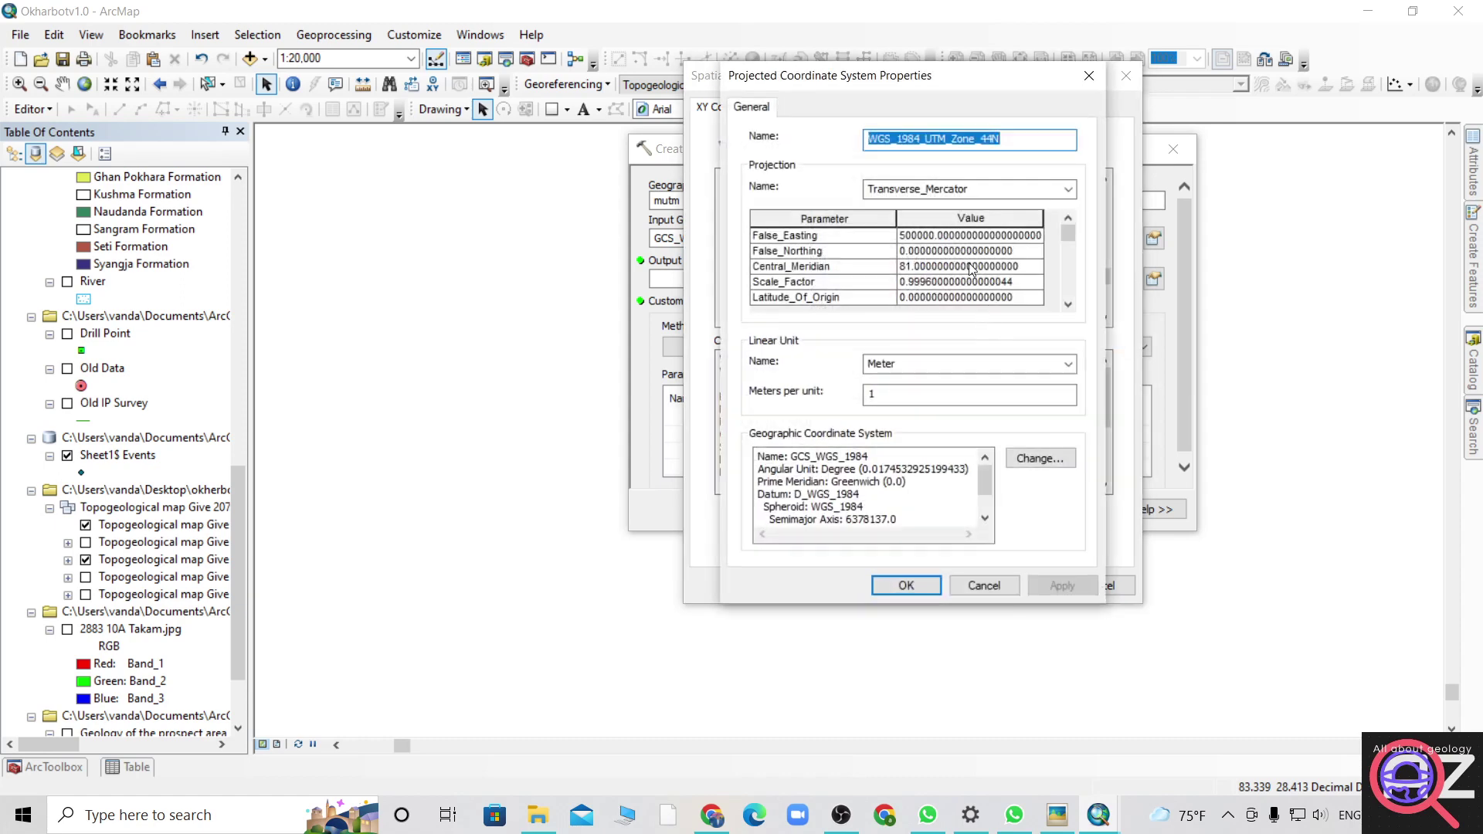
left_click(902, 267)
left_click(912, 267)
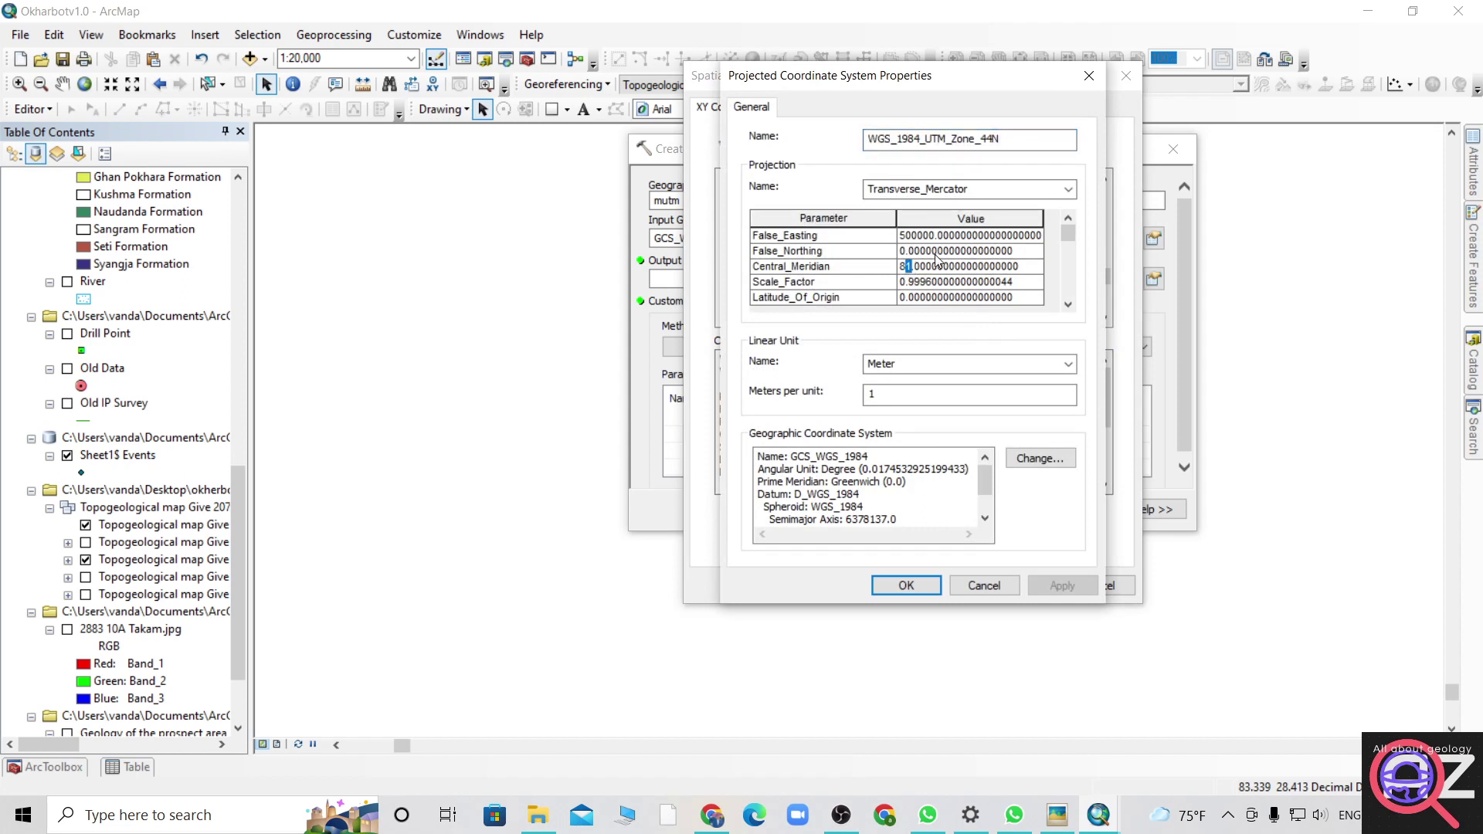
type("4")
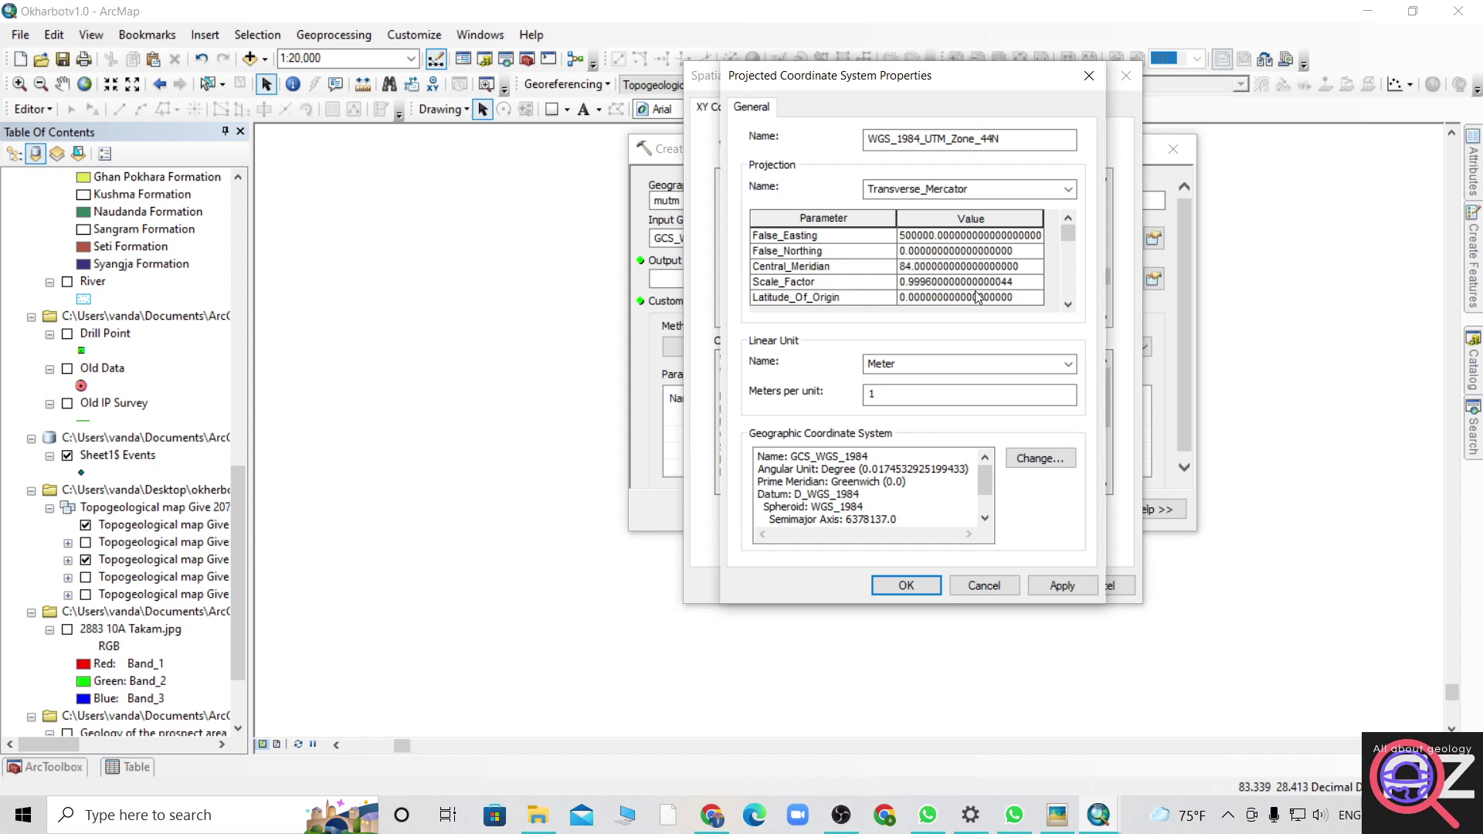
Set the scale factor to 0.9999 and rename the projection mutm84.
left_click(1027, 283)
left_click(1026, 283)
left_click(1025, 282)
double_click(1024, 280)
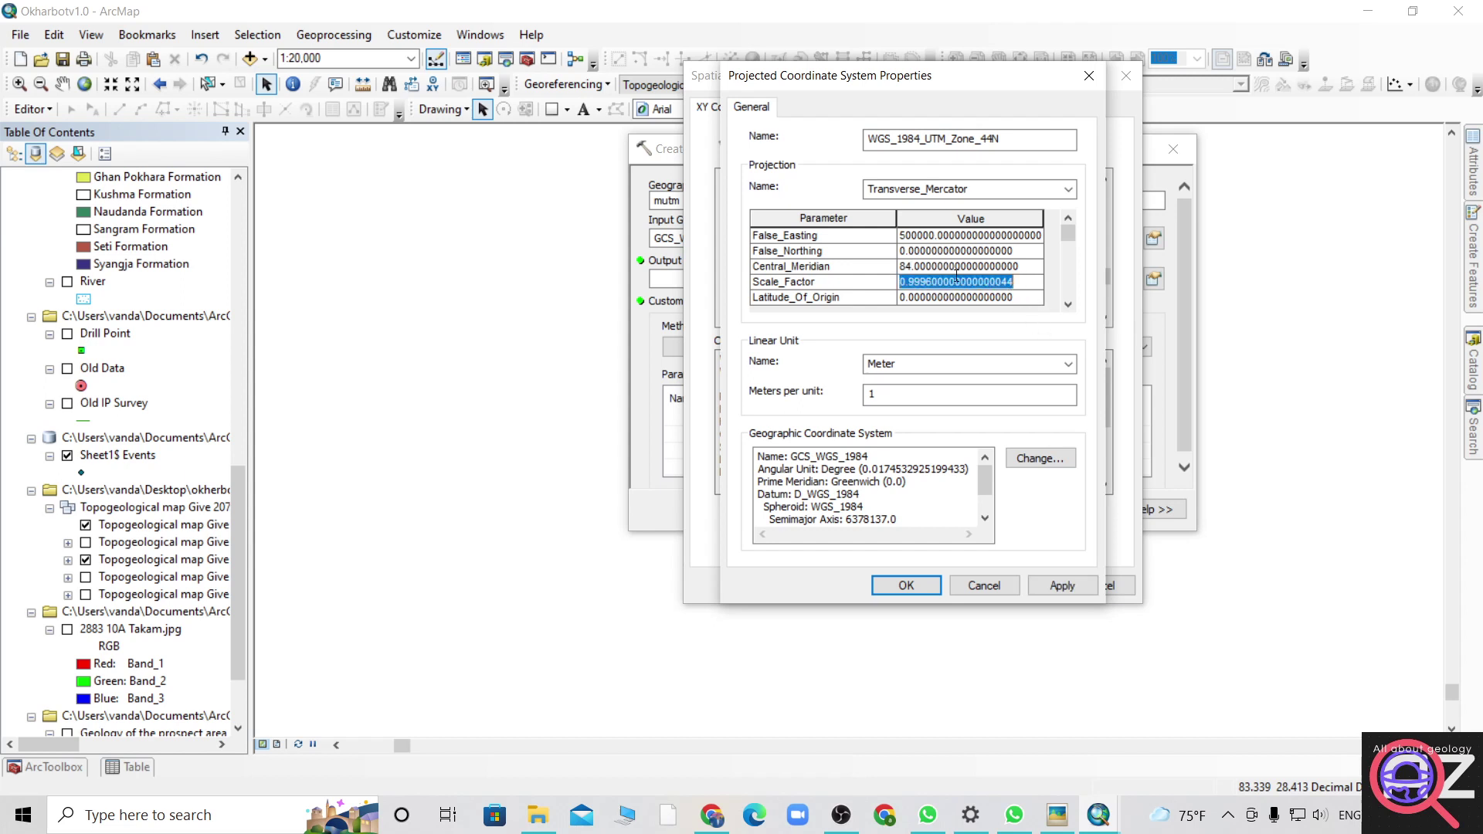
left_click_drag(1030, 281, 926, 280)
key("BackSpace")
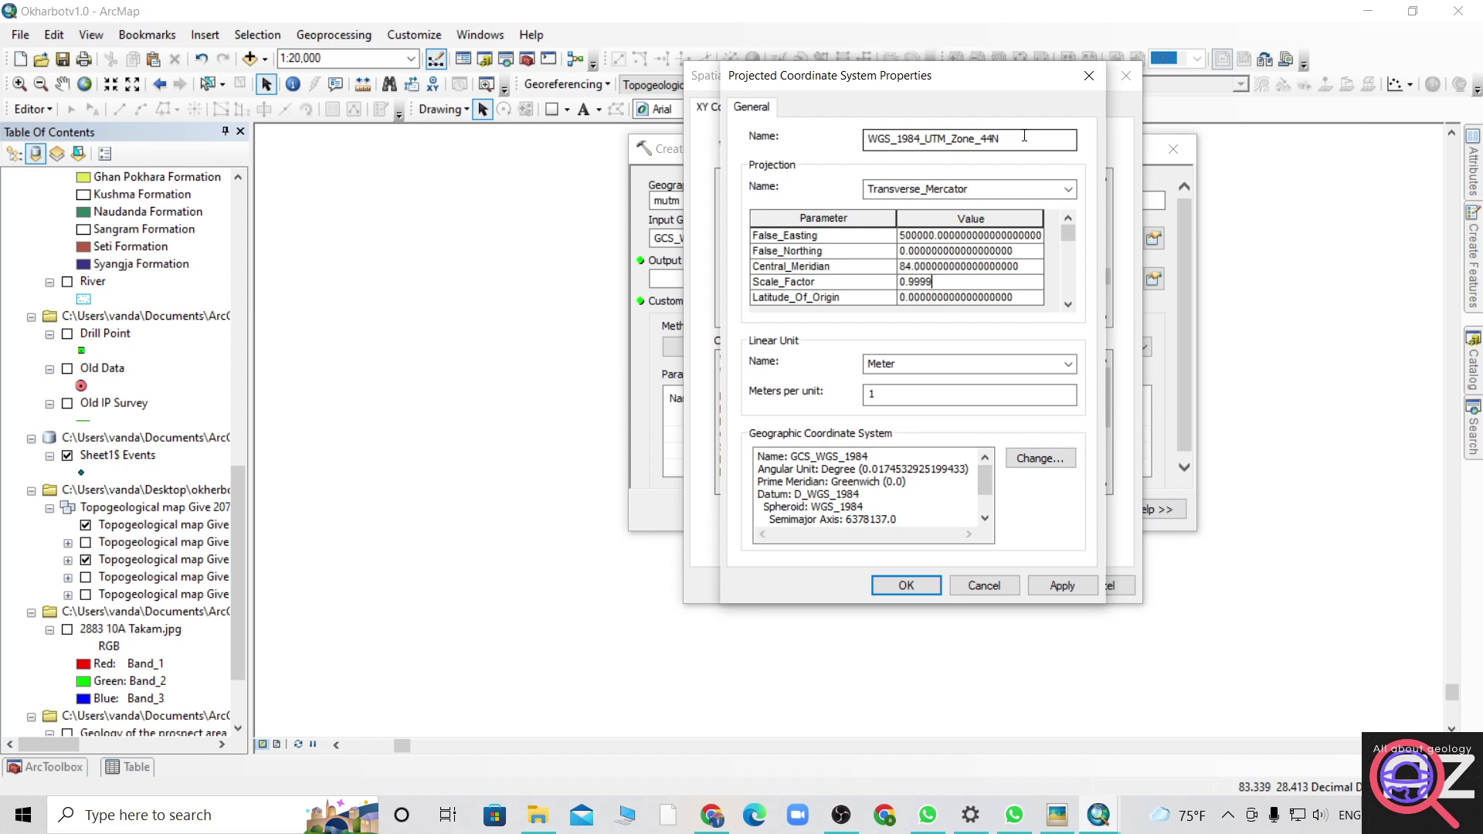
left_click_drag(1023, 139, 817, 109)
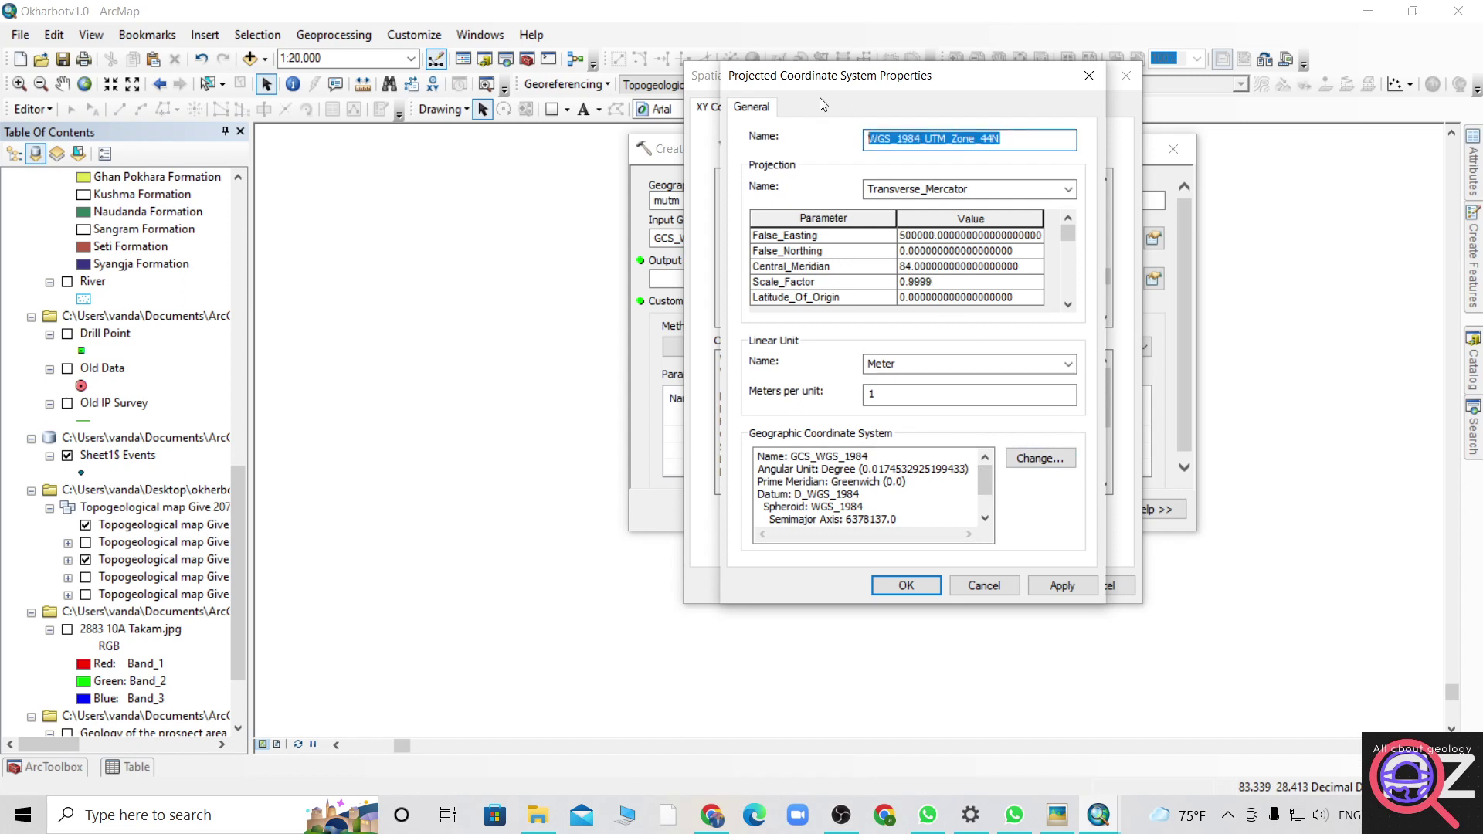
type("mutm84")
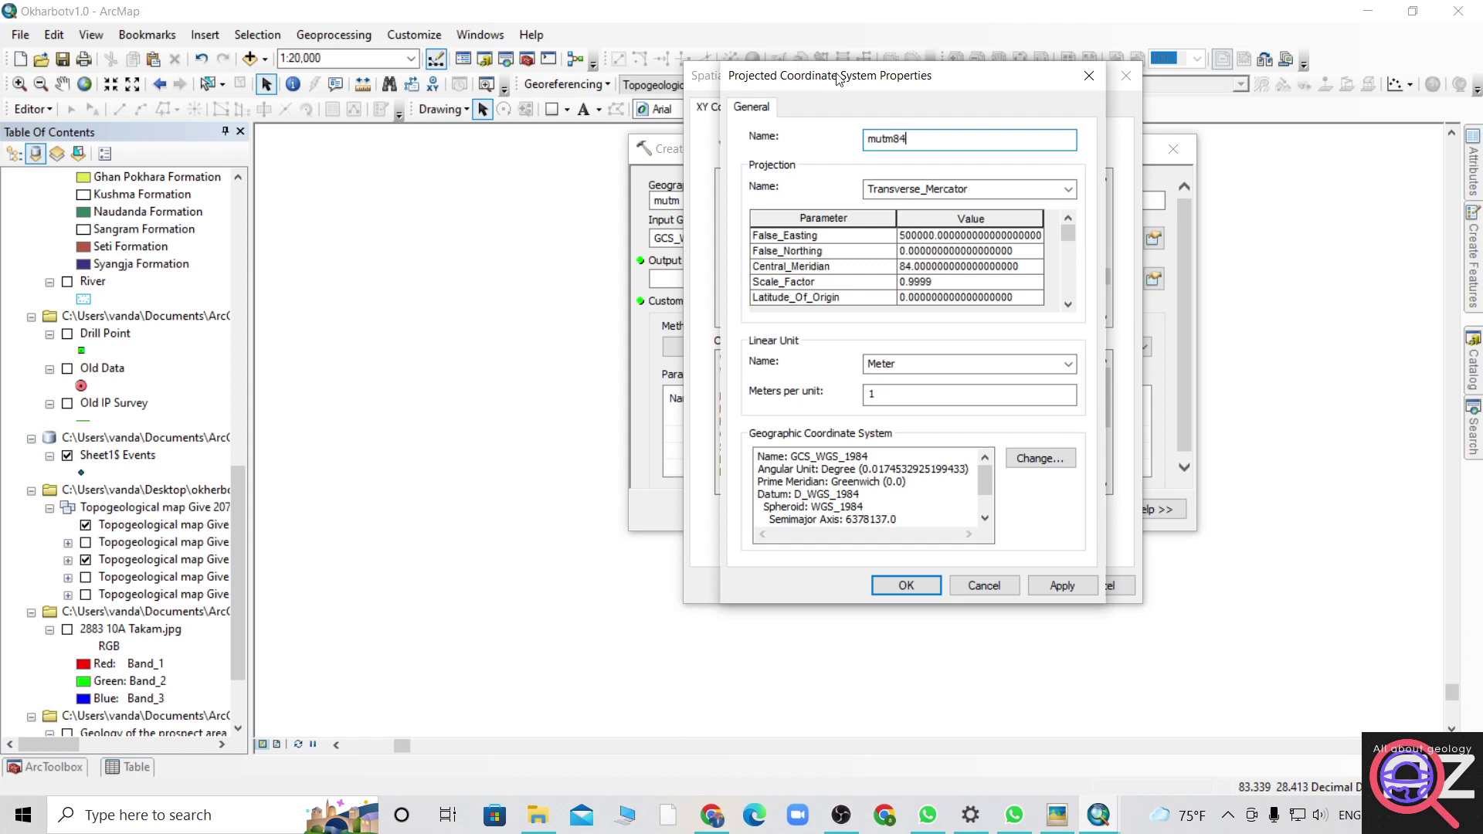
Change the geographic coordinate system to Asia's Everest - India and Nepal.
left_click(1038, 455)
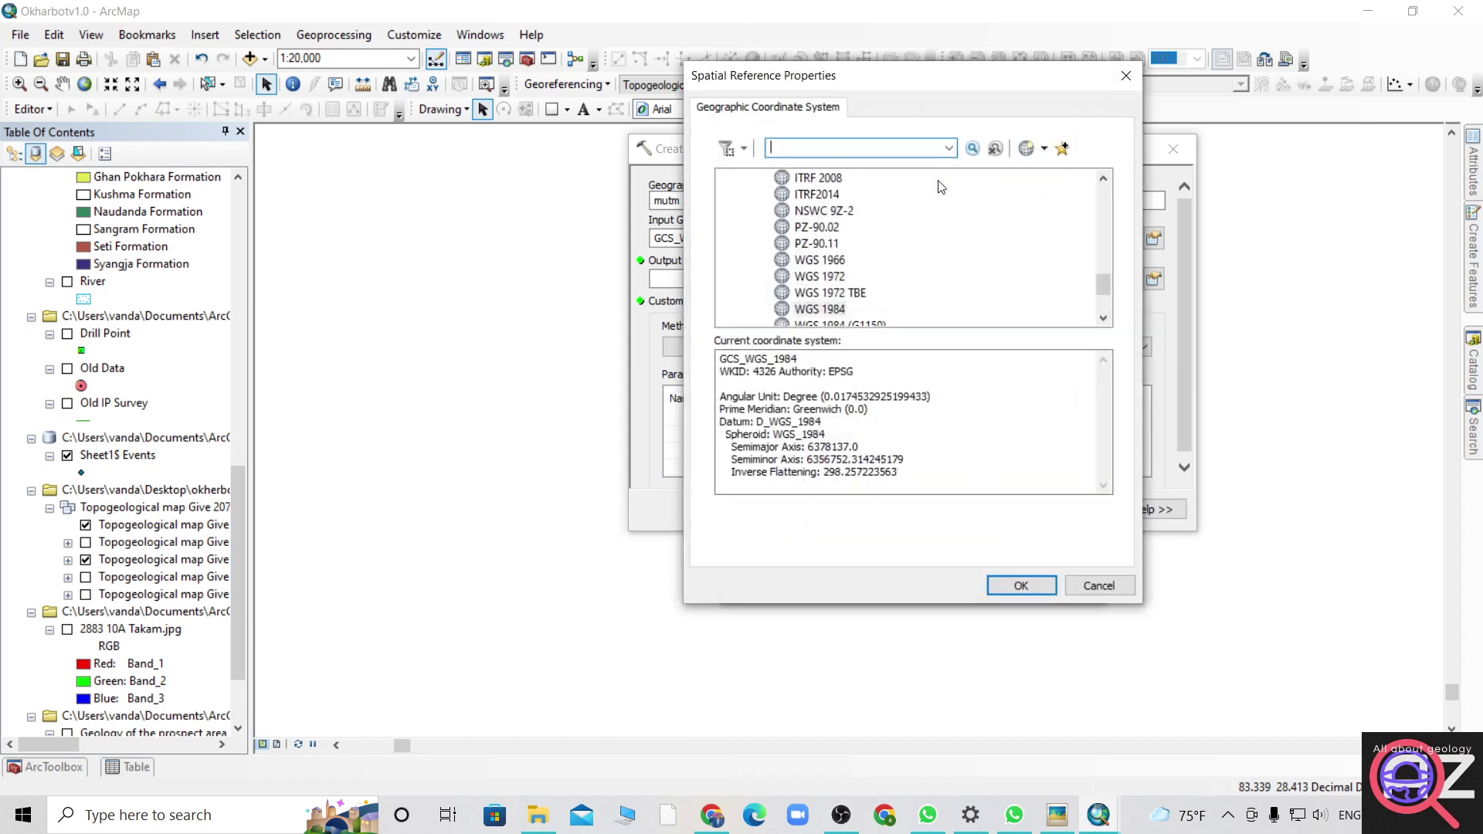
scroll(837, 237, "up", 10)
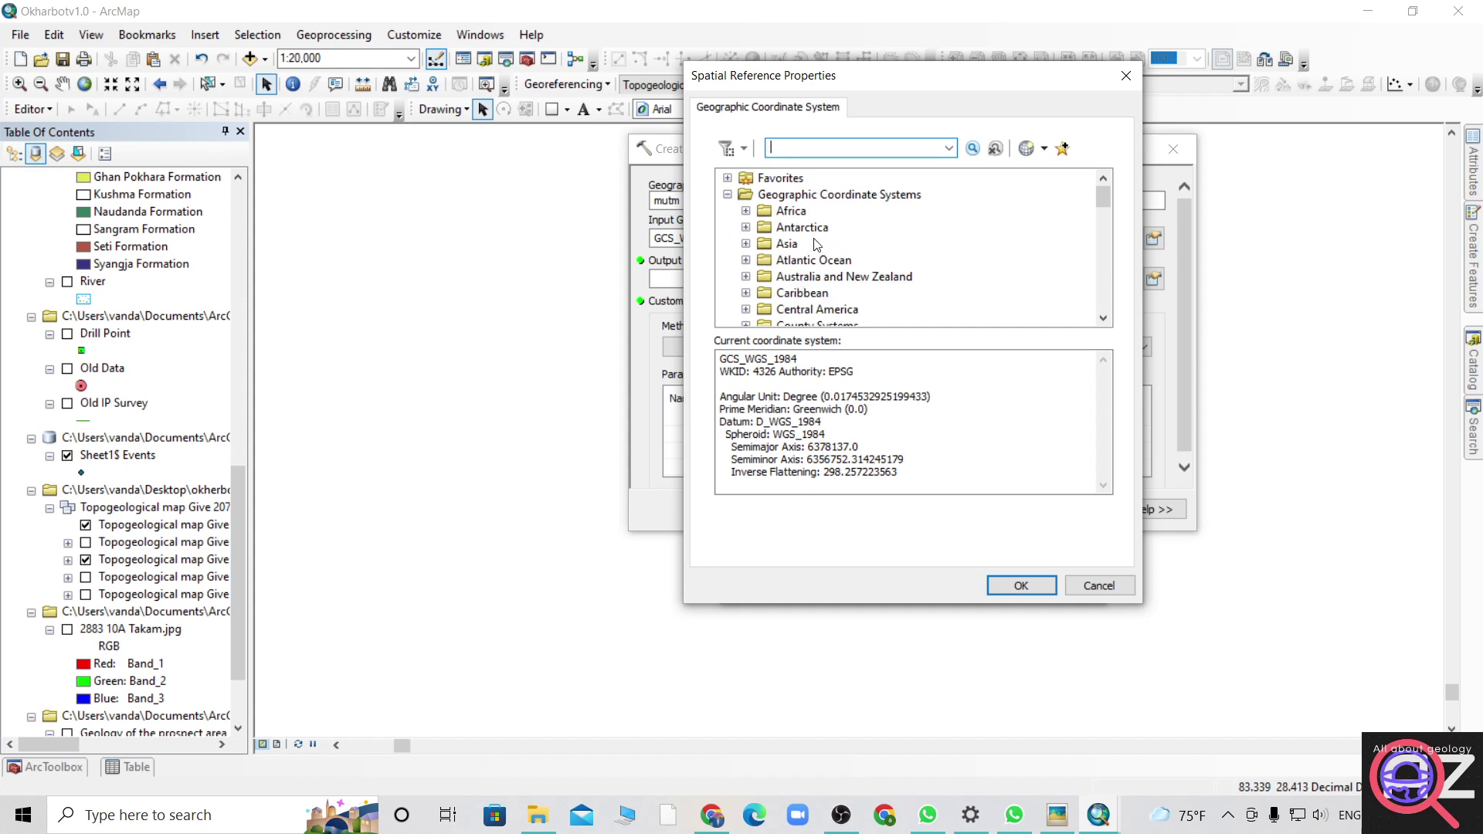
left_click(746, 244)
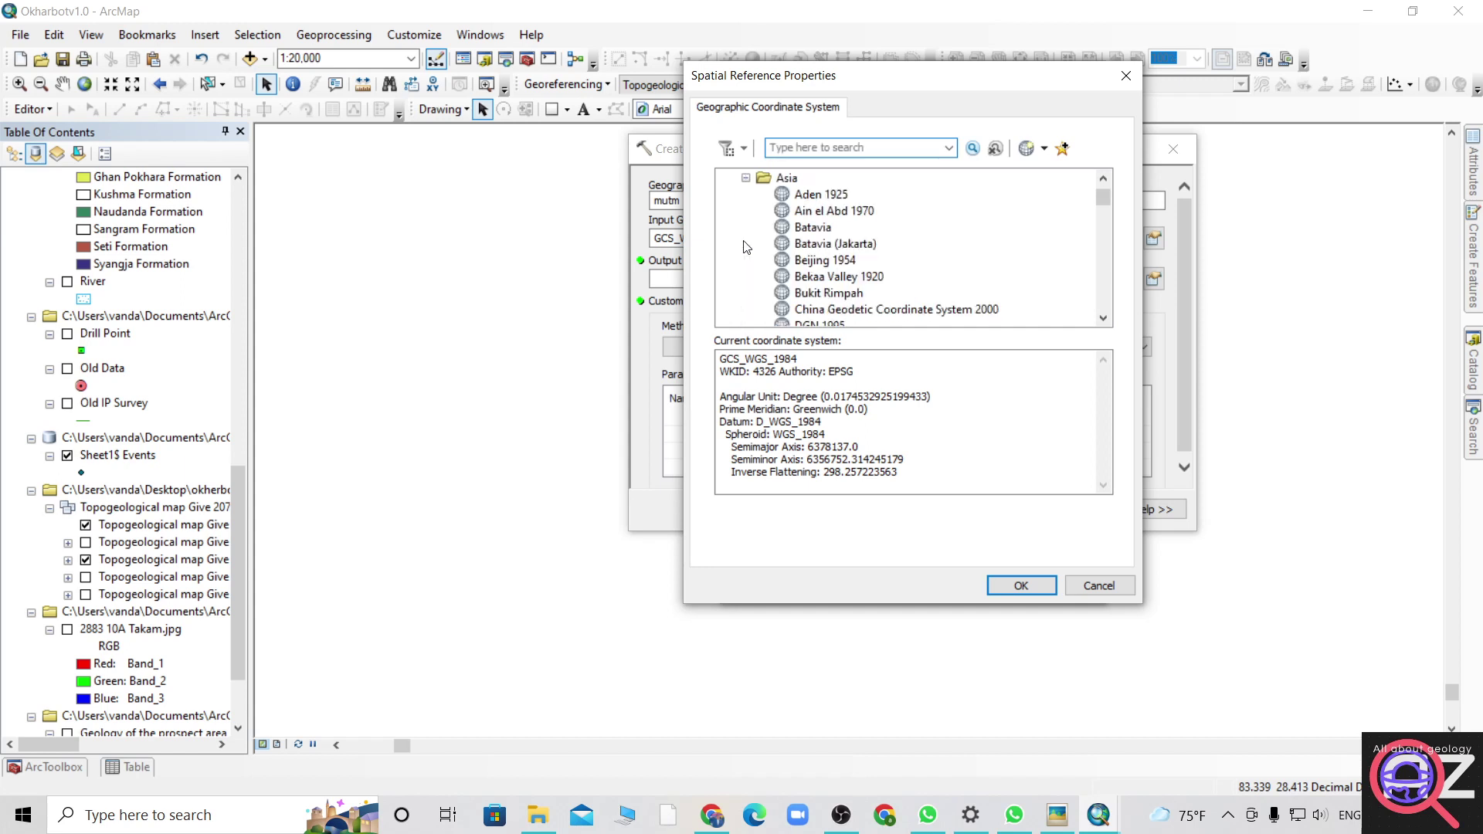
left_click(860, 219)
key("e")
key("e")
key("e")
key("e")
key("e")
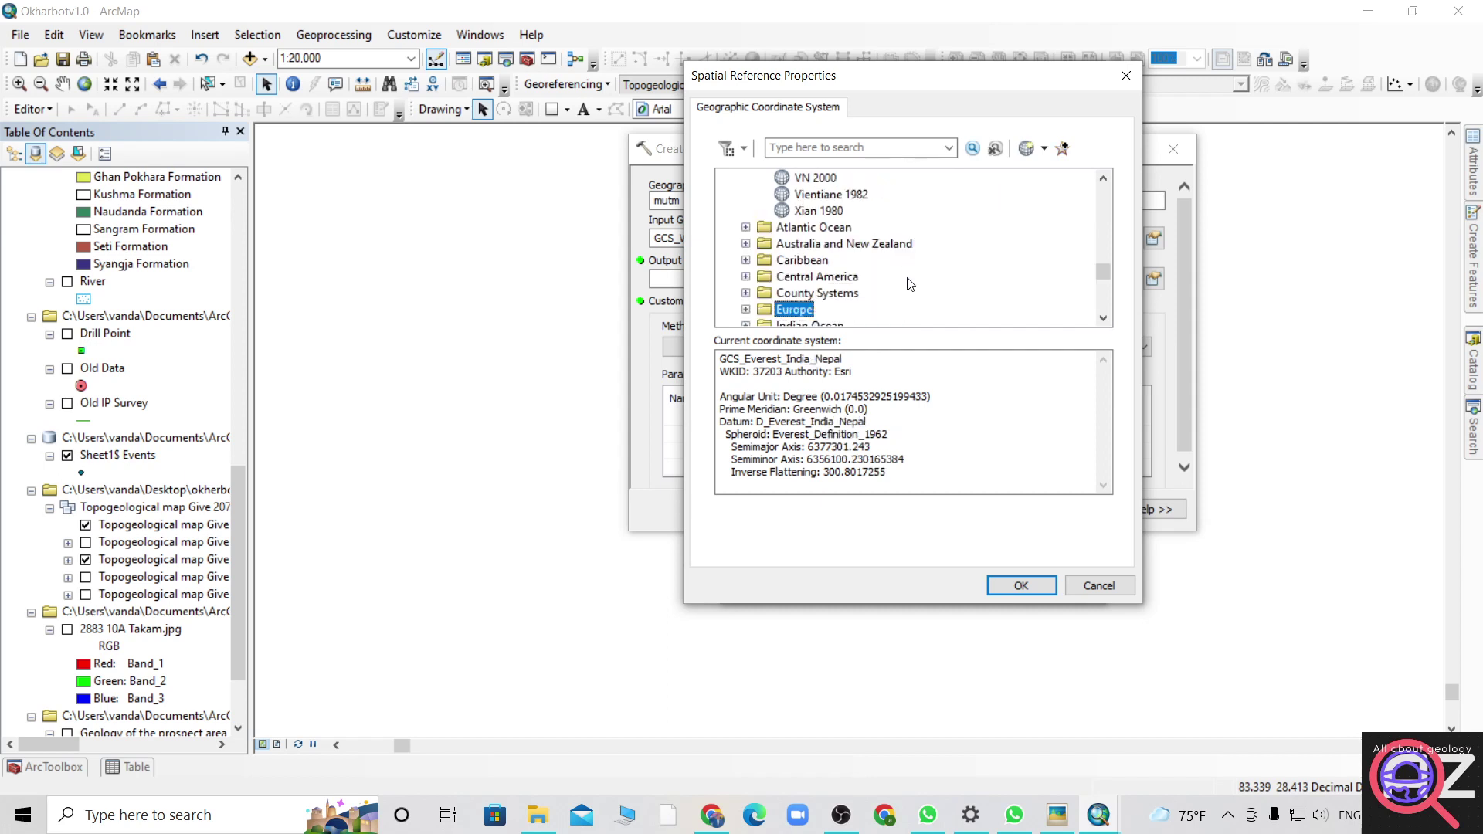
key("e")
key("e")
key("e")
key("e")
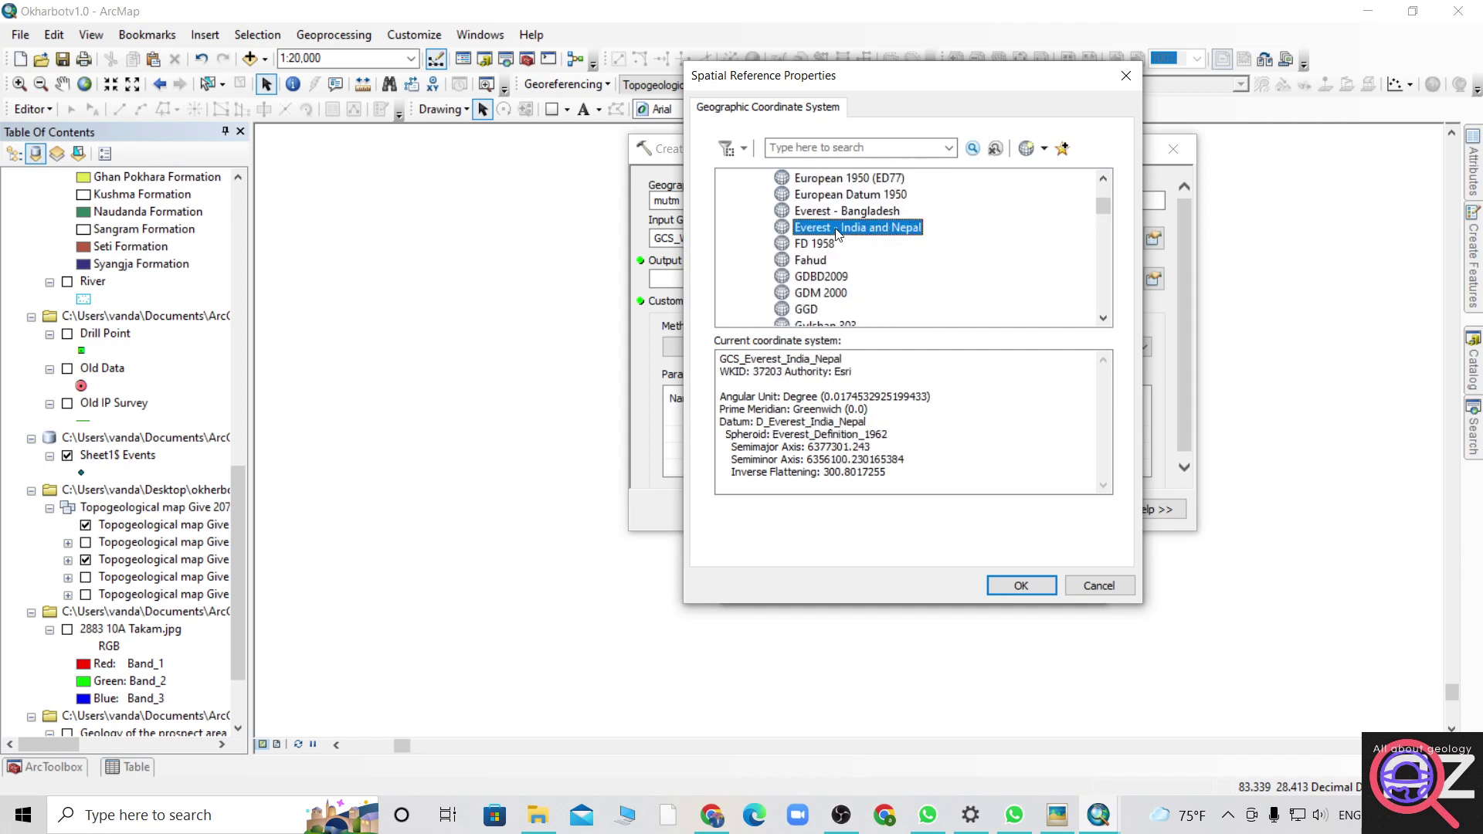
left_click(1009, 584)
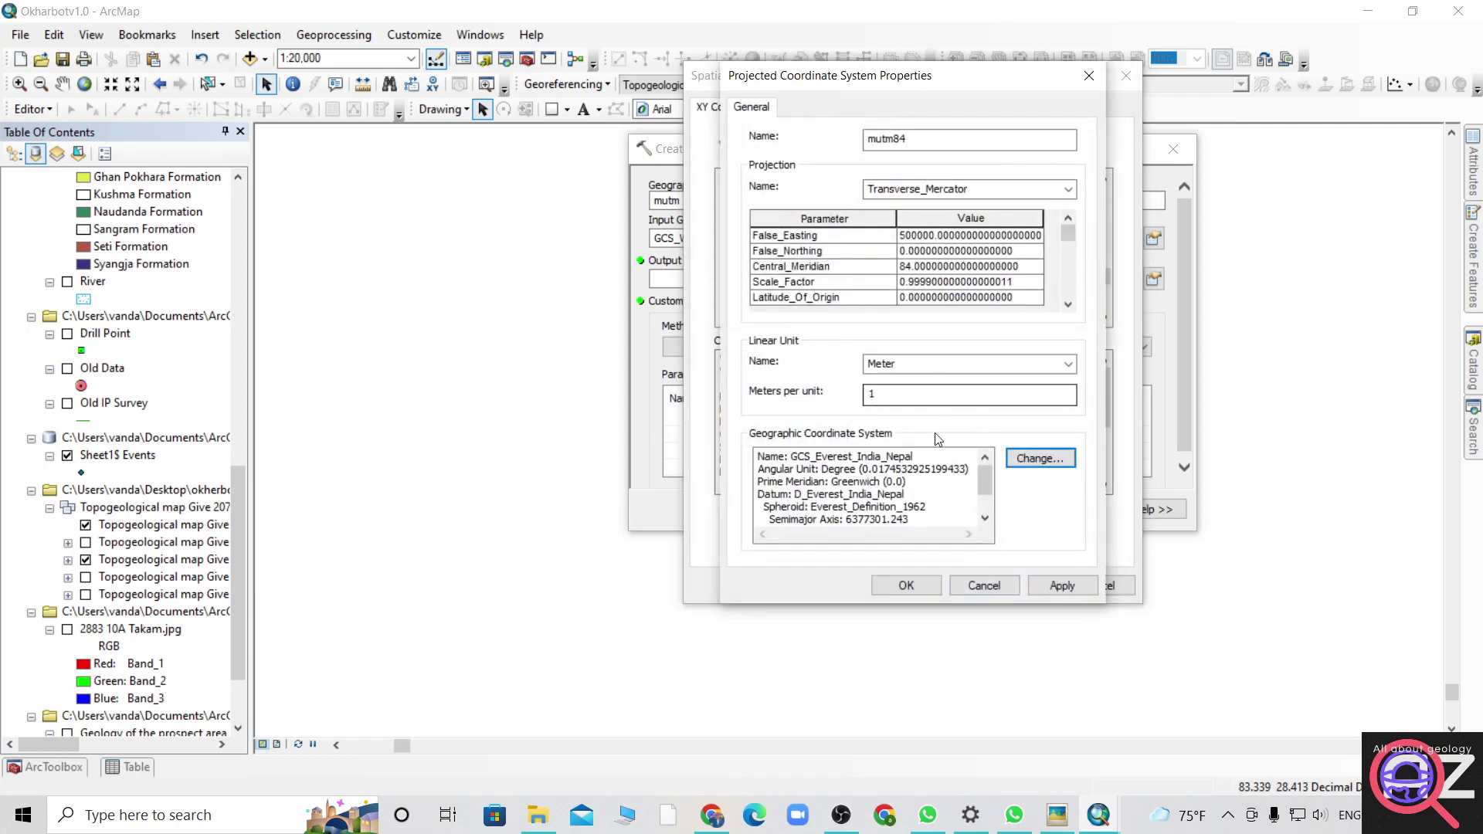
Save mutm84 to Favorites, set it as output, and choose the MOLODENSKY method.
left_click(906, 586)
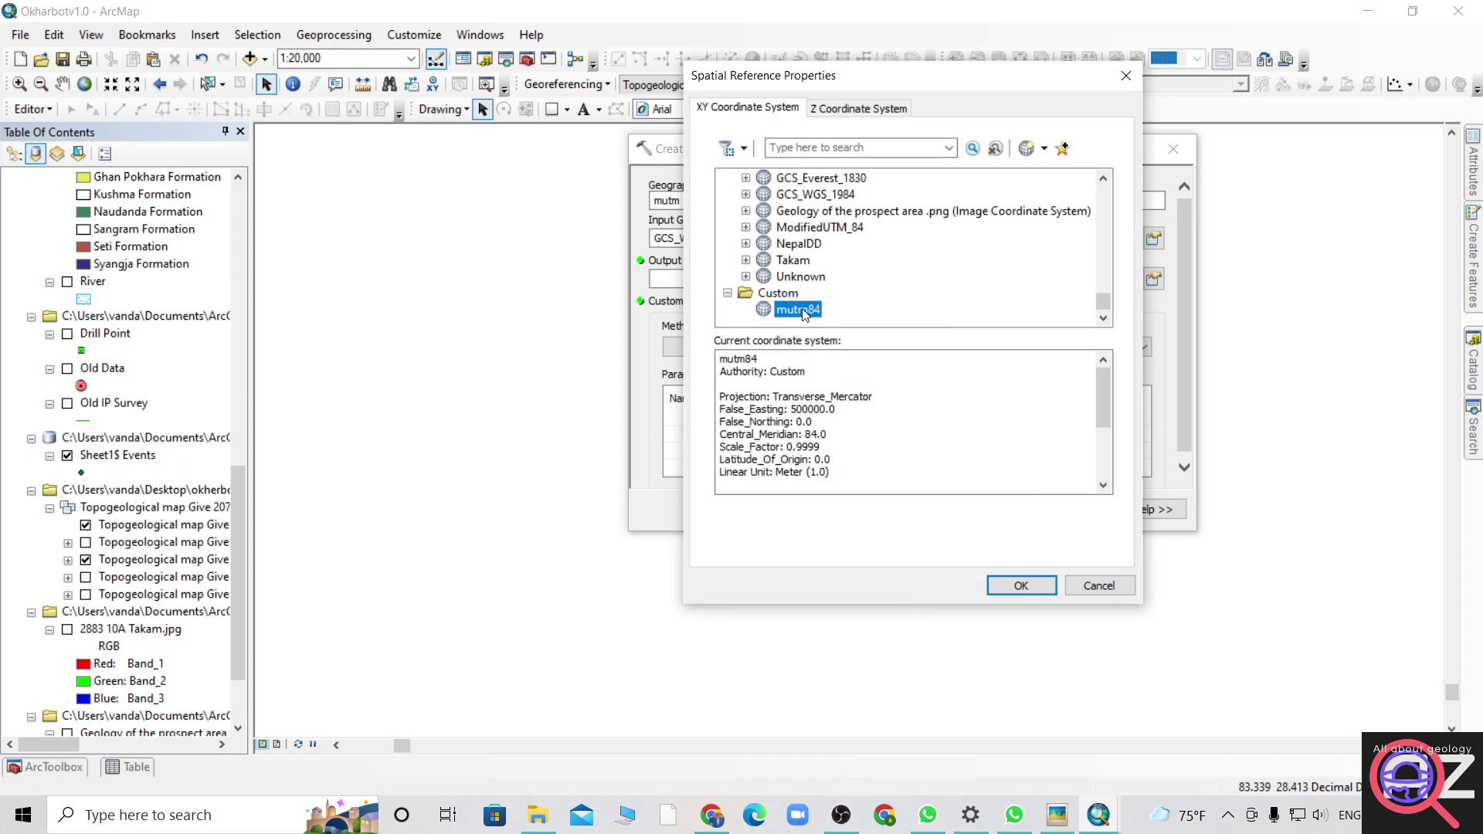
right_click(802, 311)
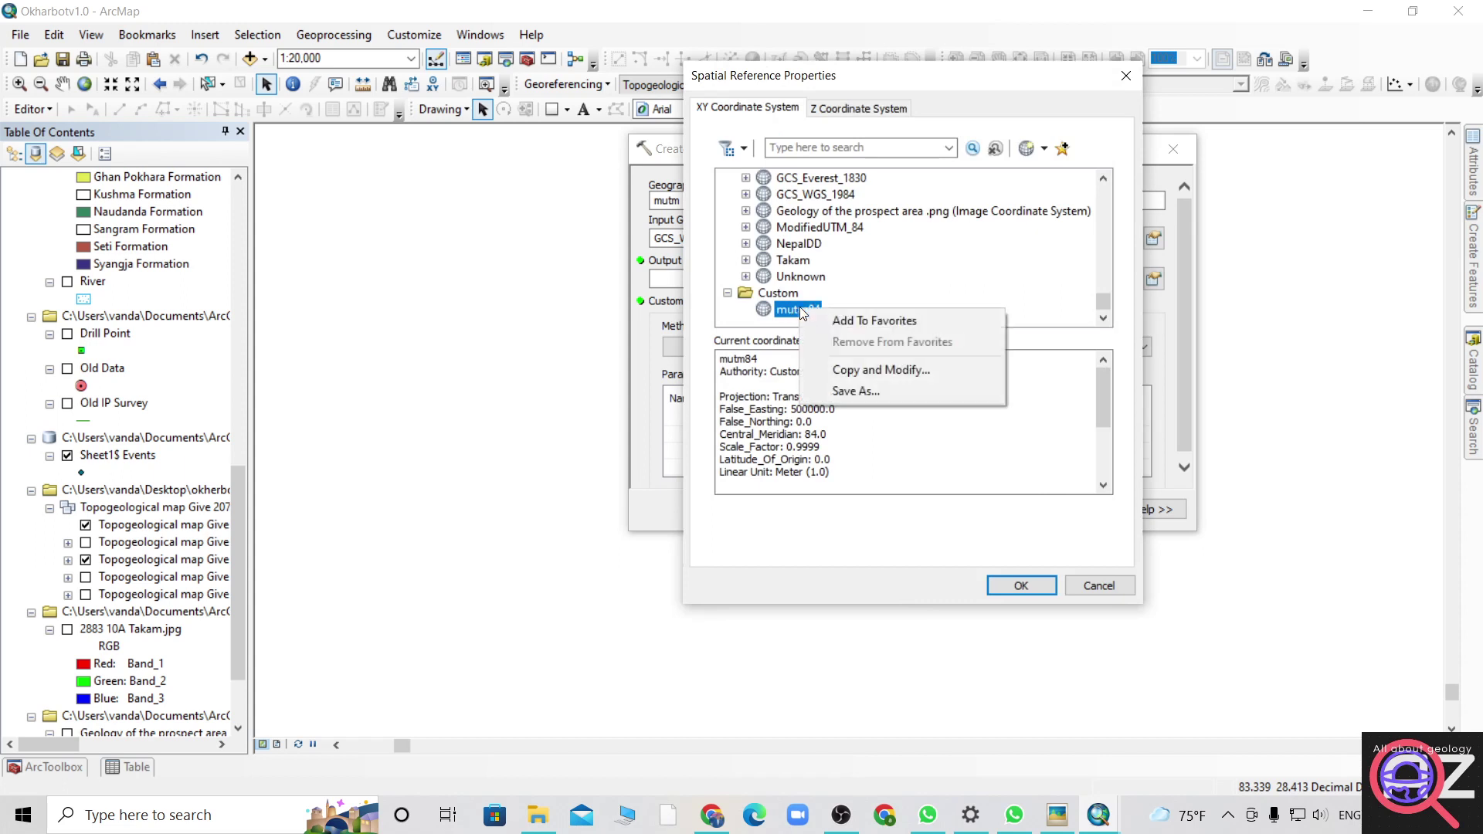
left_click(840, 323)
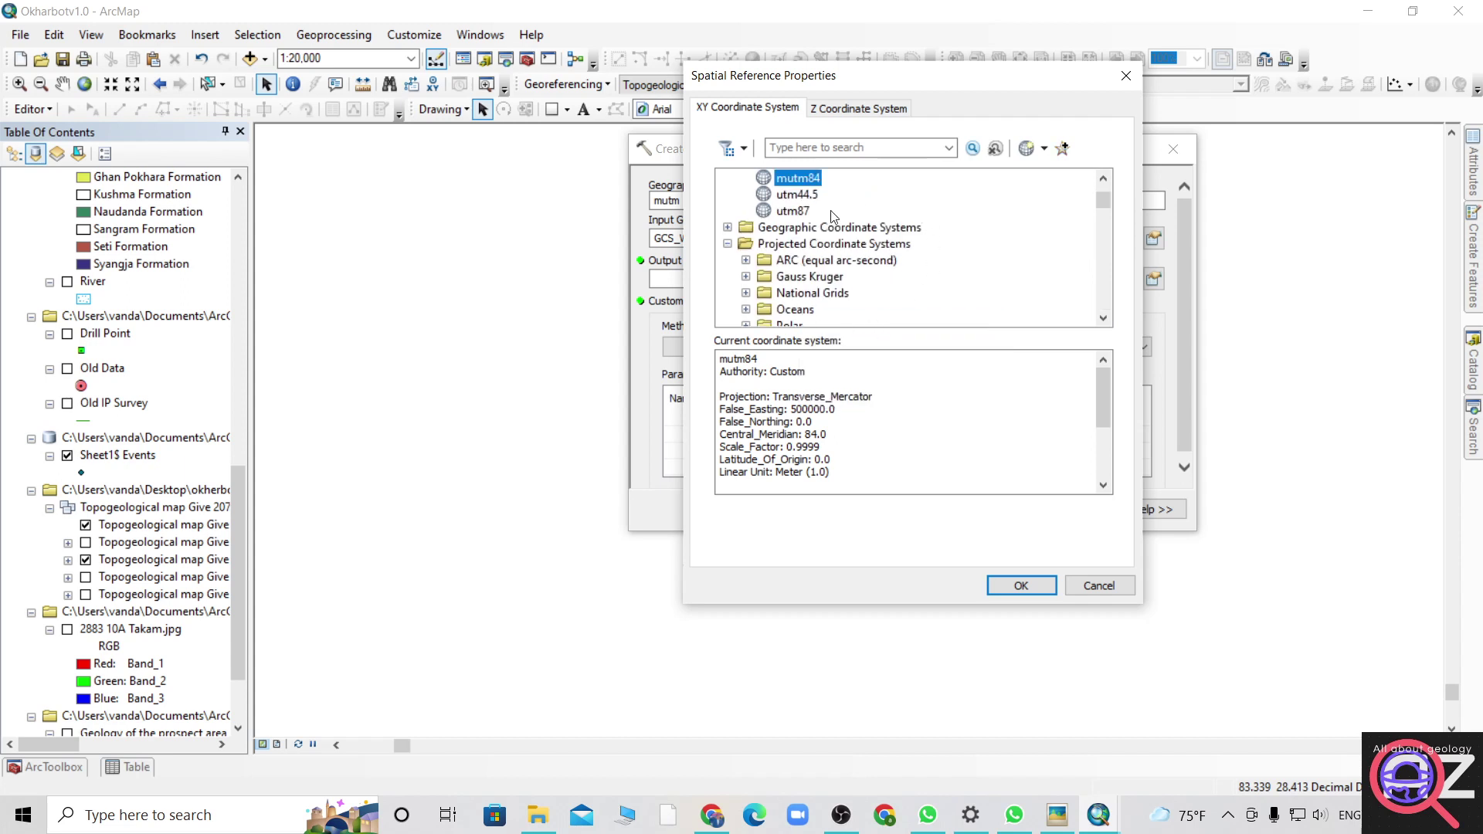
scroll(857, 255, "up", 2)
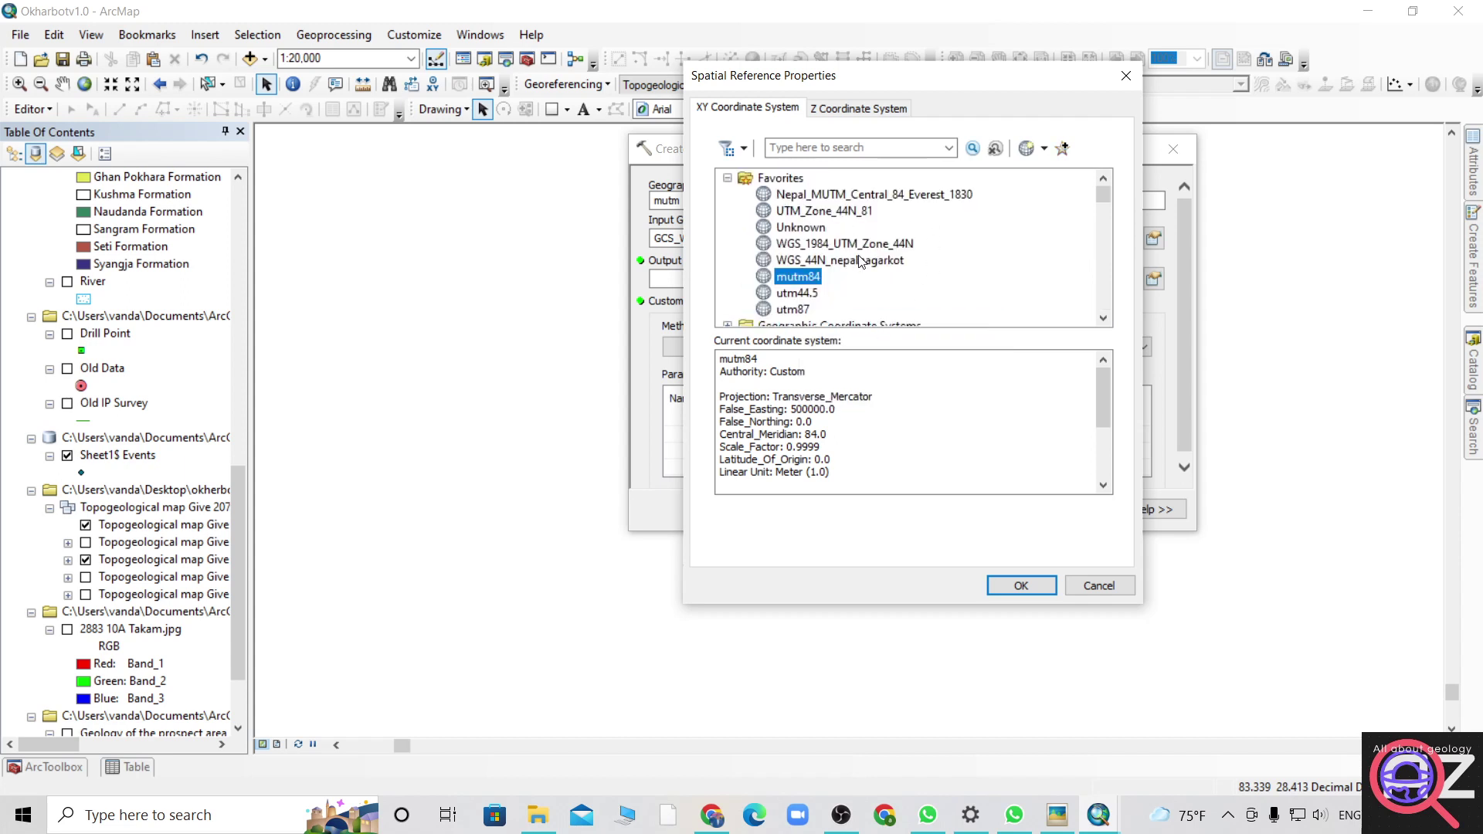
left_click(1020, 586)
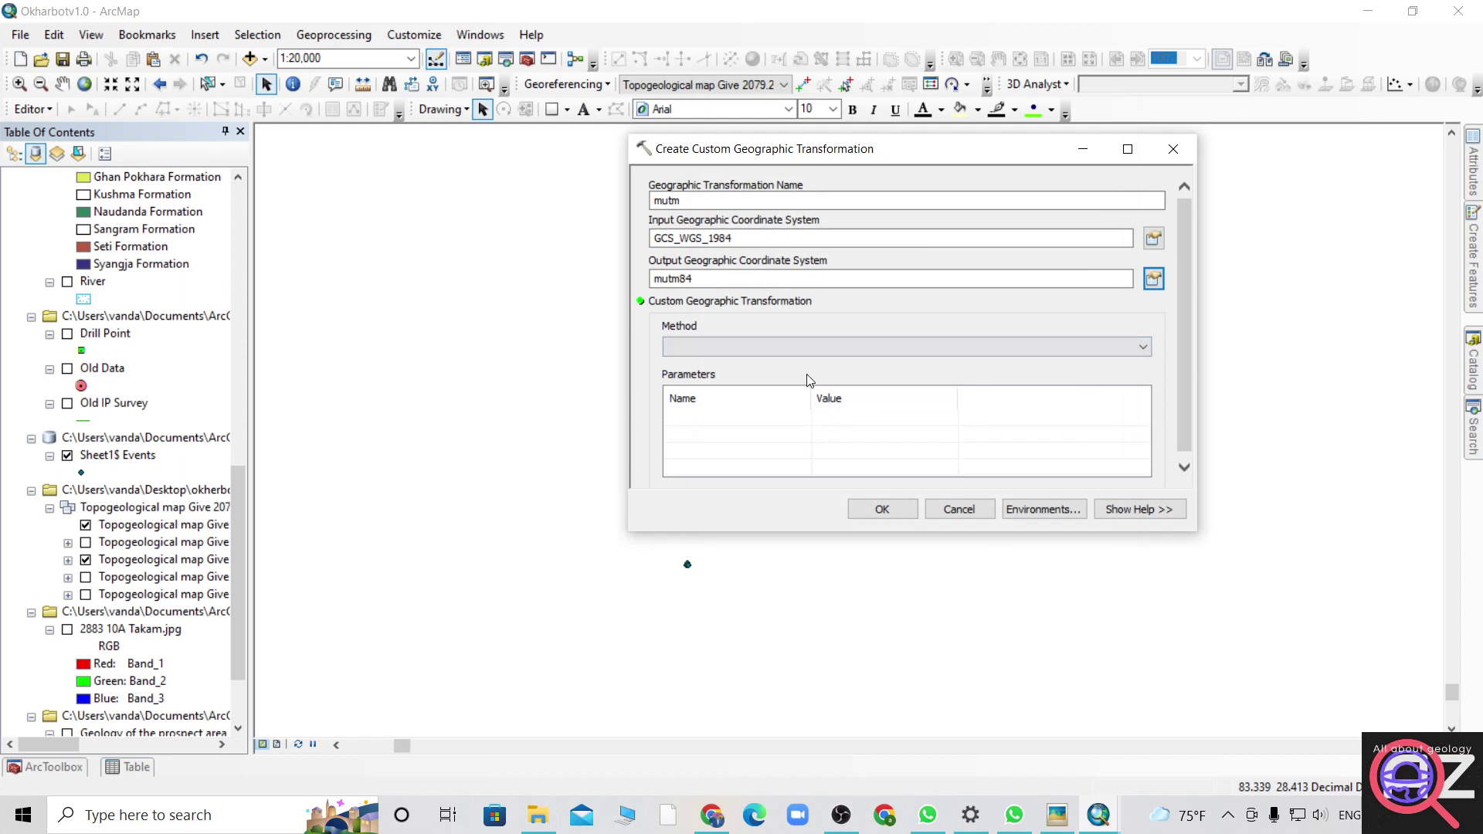
left_click(779, 347)
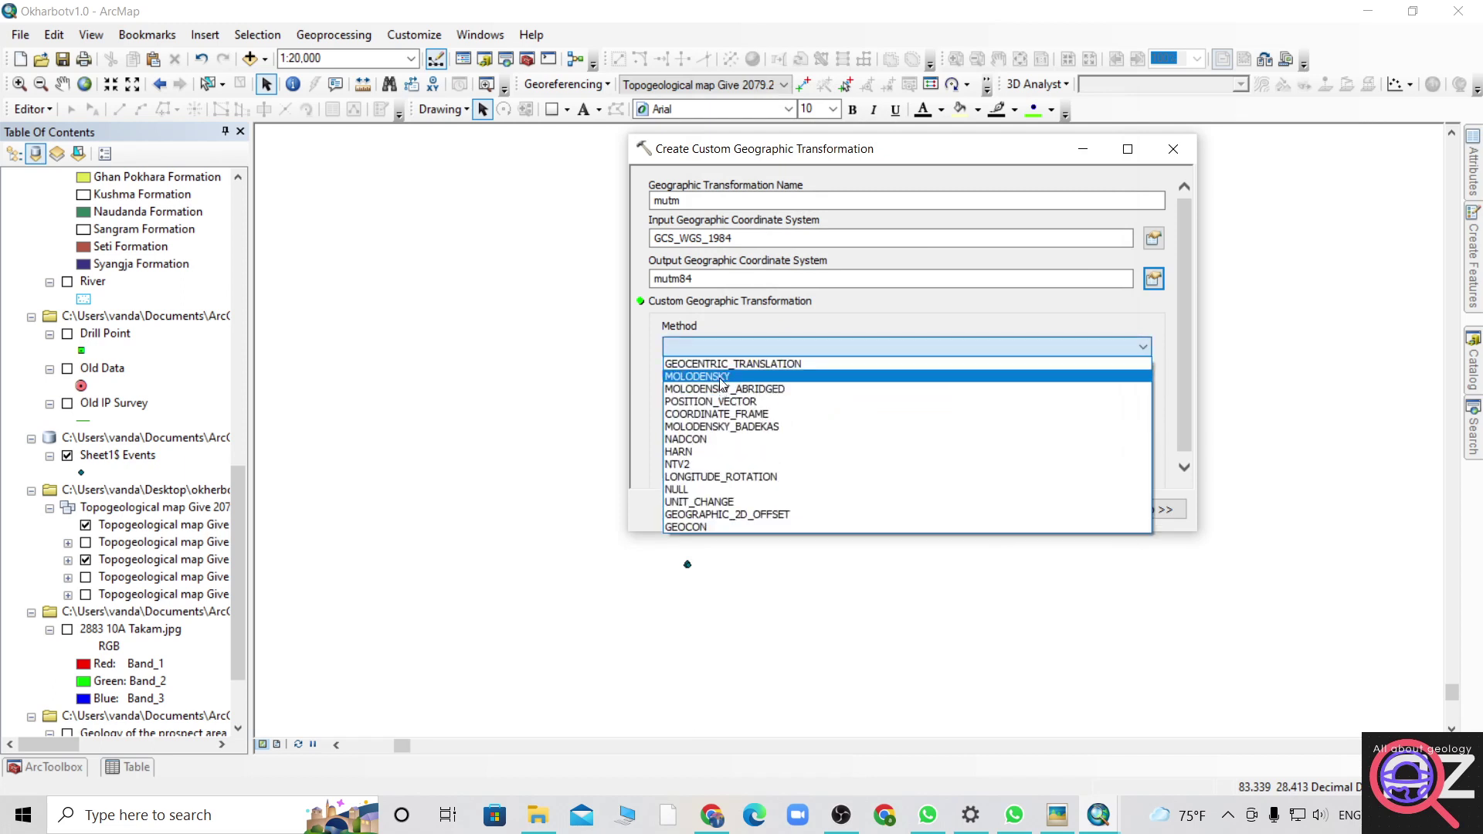
left_click(722, 376)
left_click(831, 419)
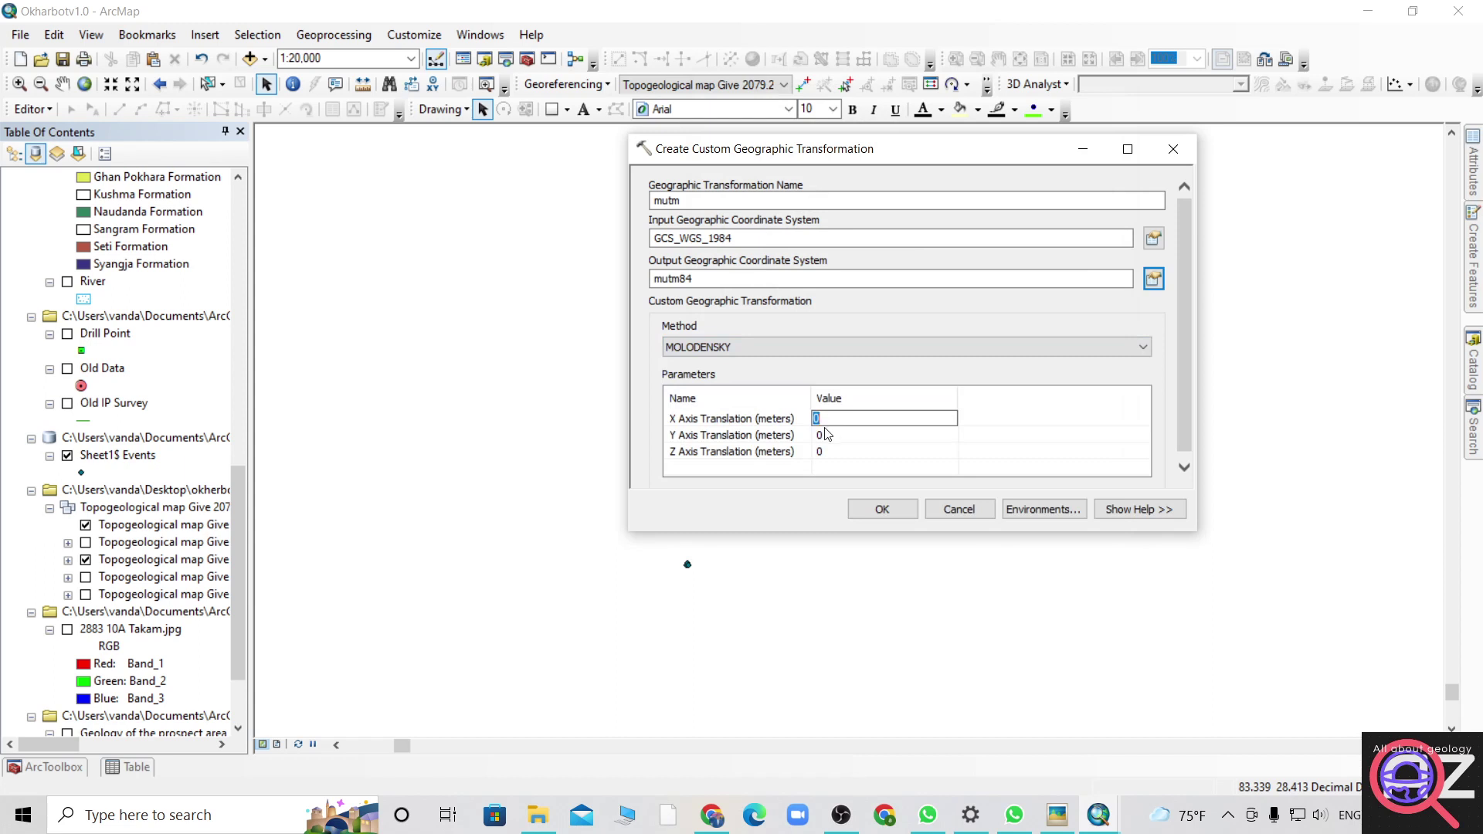
Open Notepad, paste the x, y (-726) and z (-254) translation values, and place it beside the dialog.
left_click(222, 817)
type("note")
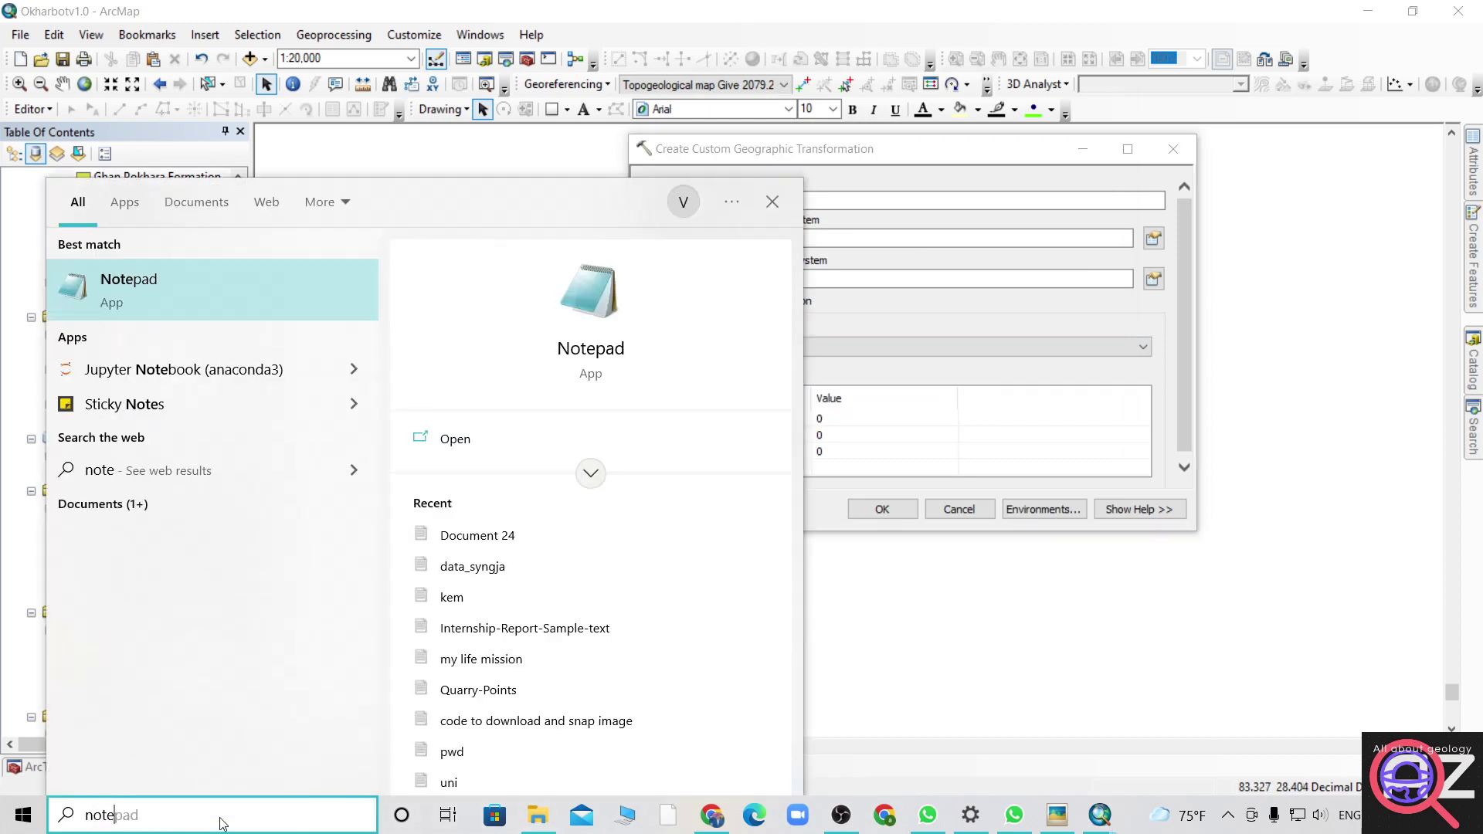
key("Return")
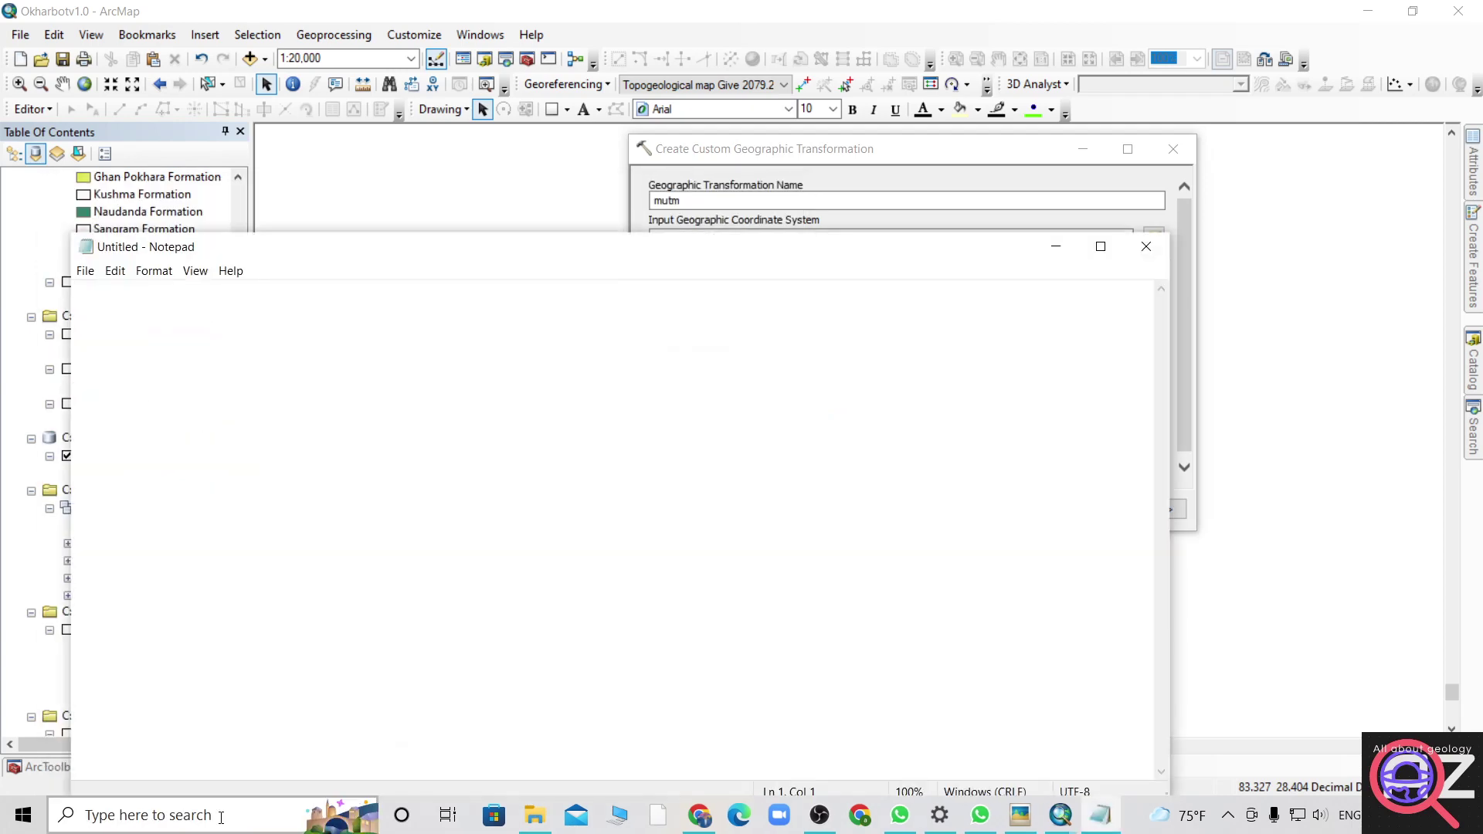
type("x= -282 y= -726 z= -254")
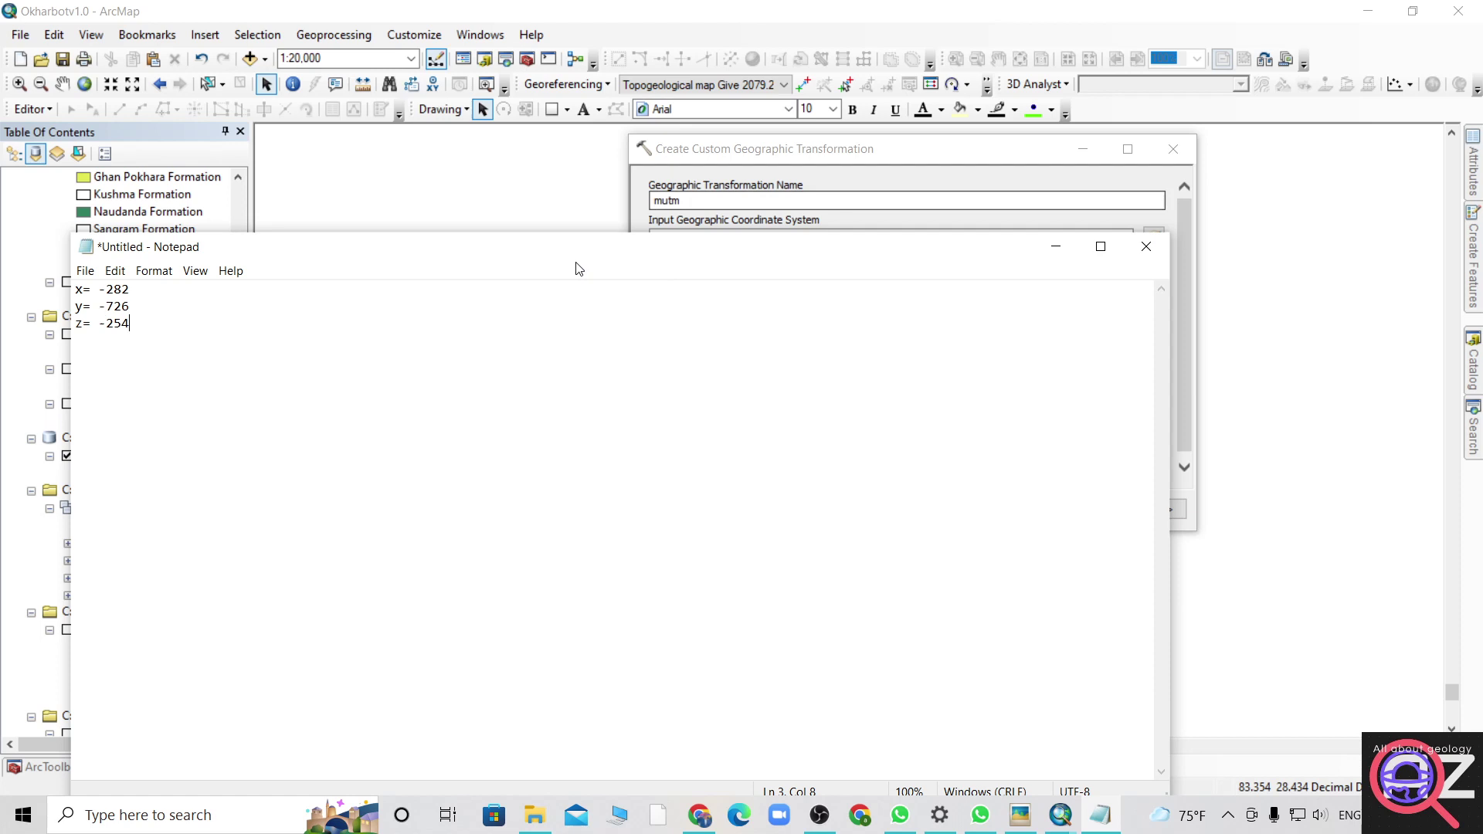
left_click_drag(579, 251, 1074, 565)
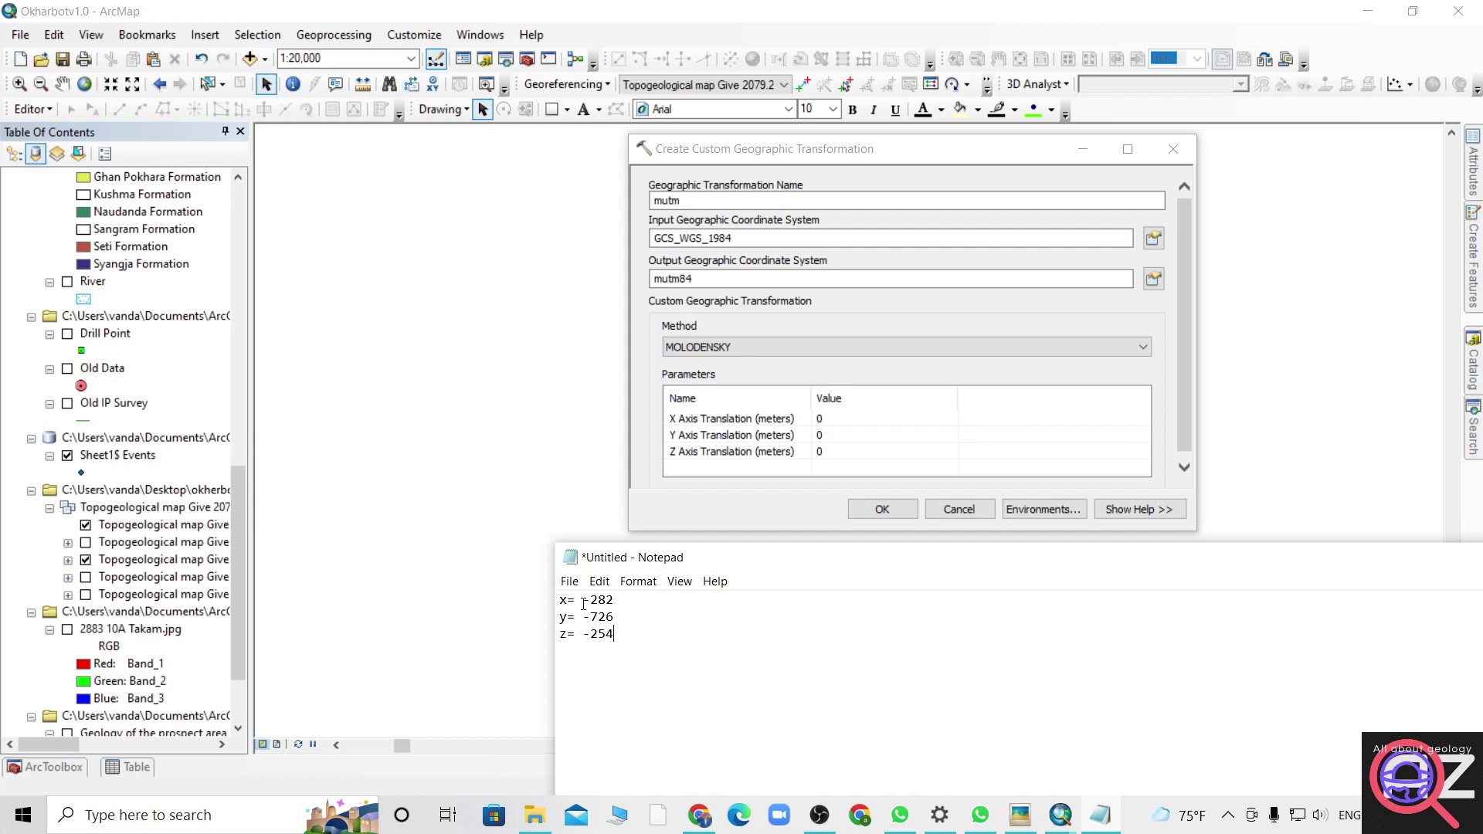
Paste the X and Y (-726) translation values from the note into the Molodensky parameters.
left_click_drag(583, 603, 606, 601)
key("ctrl+c")
left_click(835, 417)
key("ctrl+v")
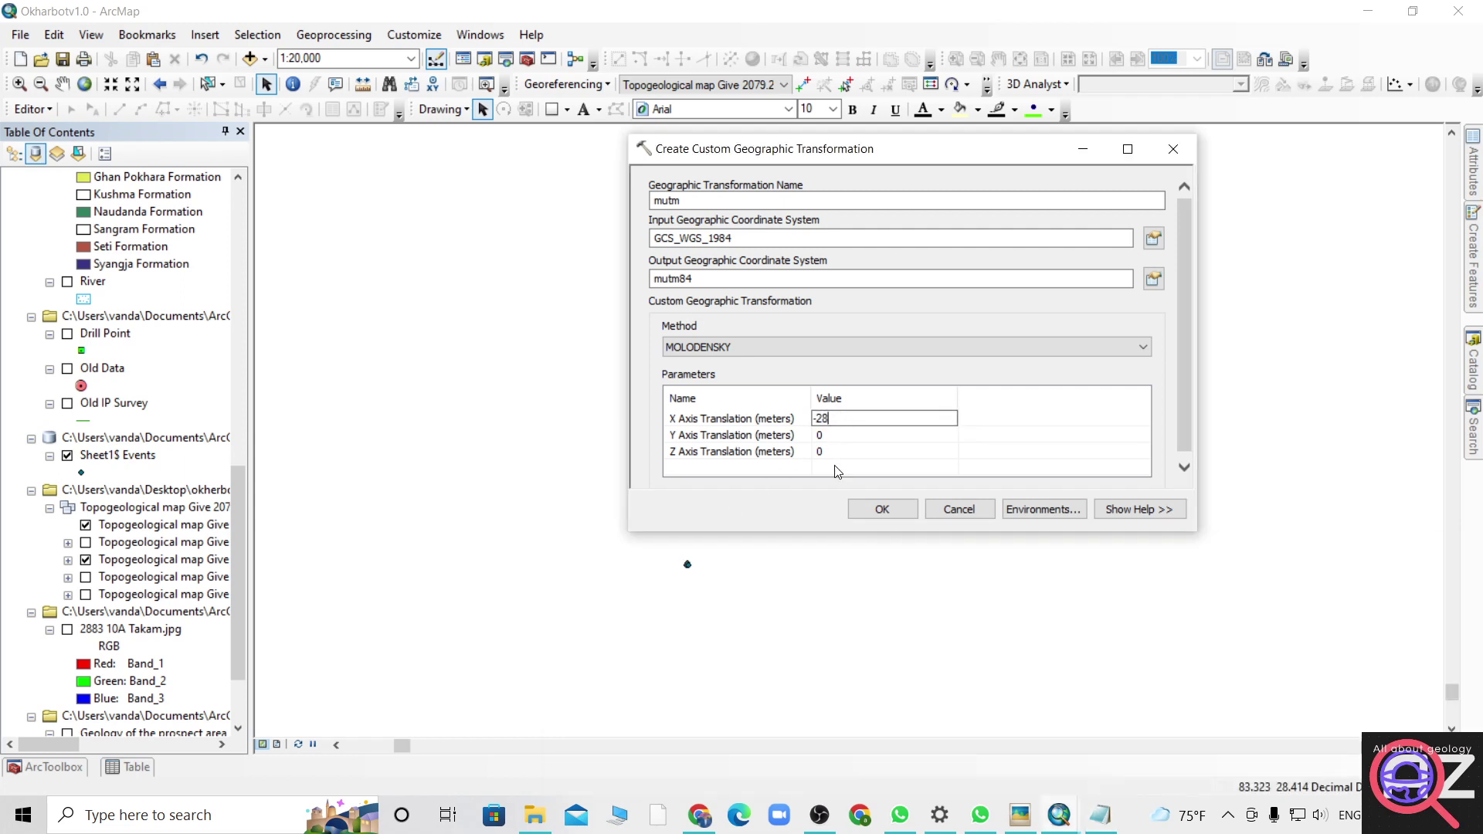
left_click(1099, 815)
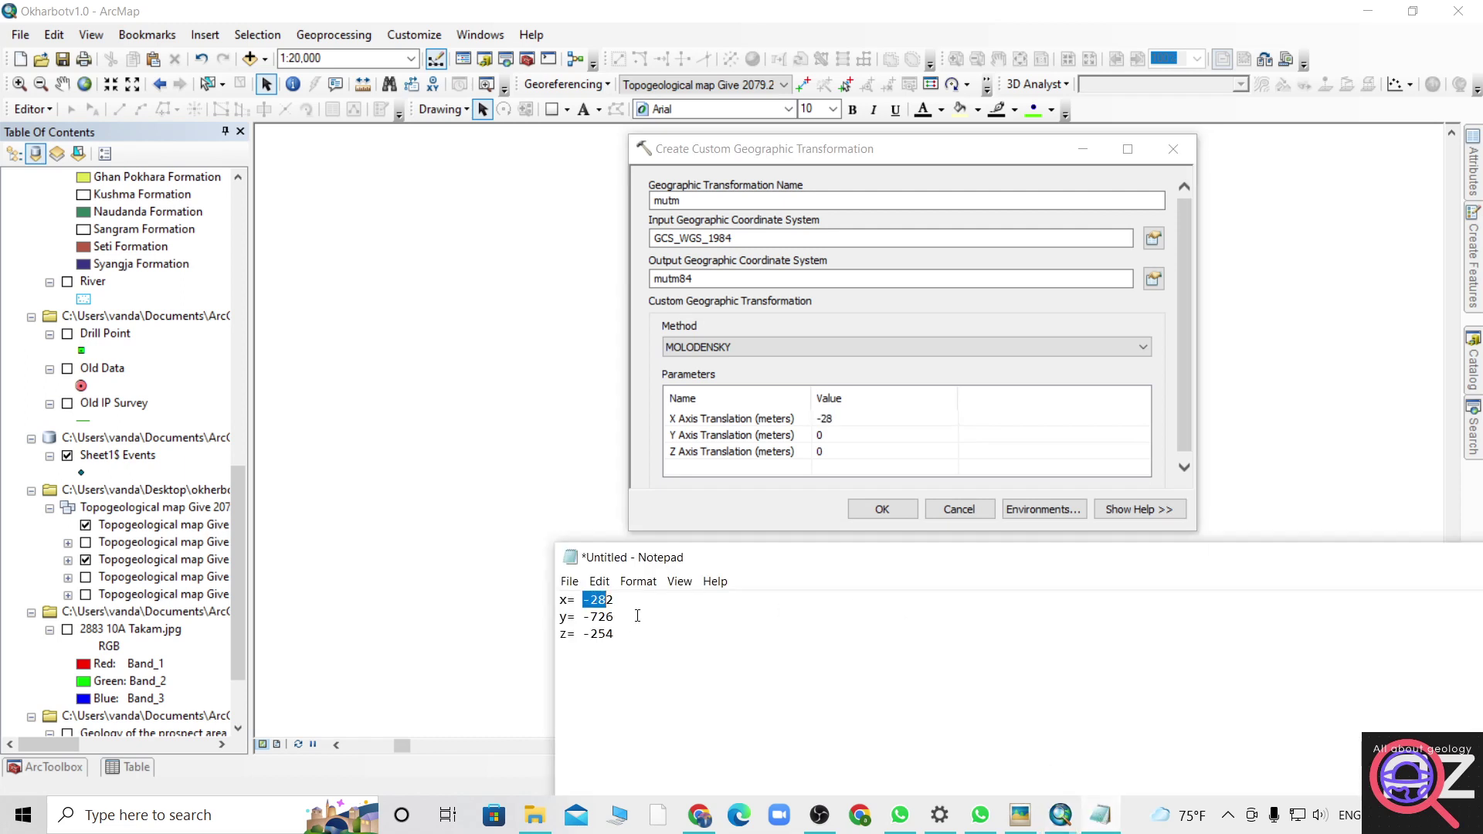
left_click_drag(617, 618, 590, 615)
left_click(865, 448)
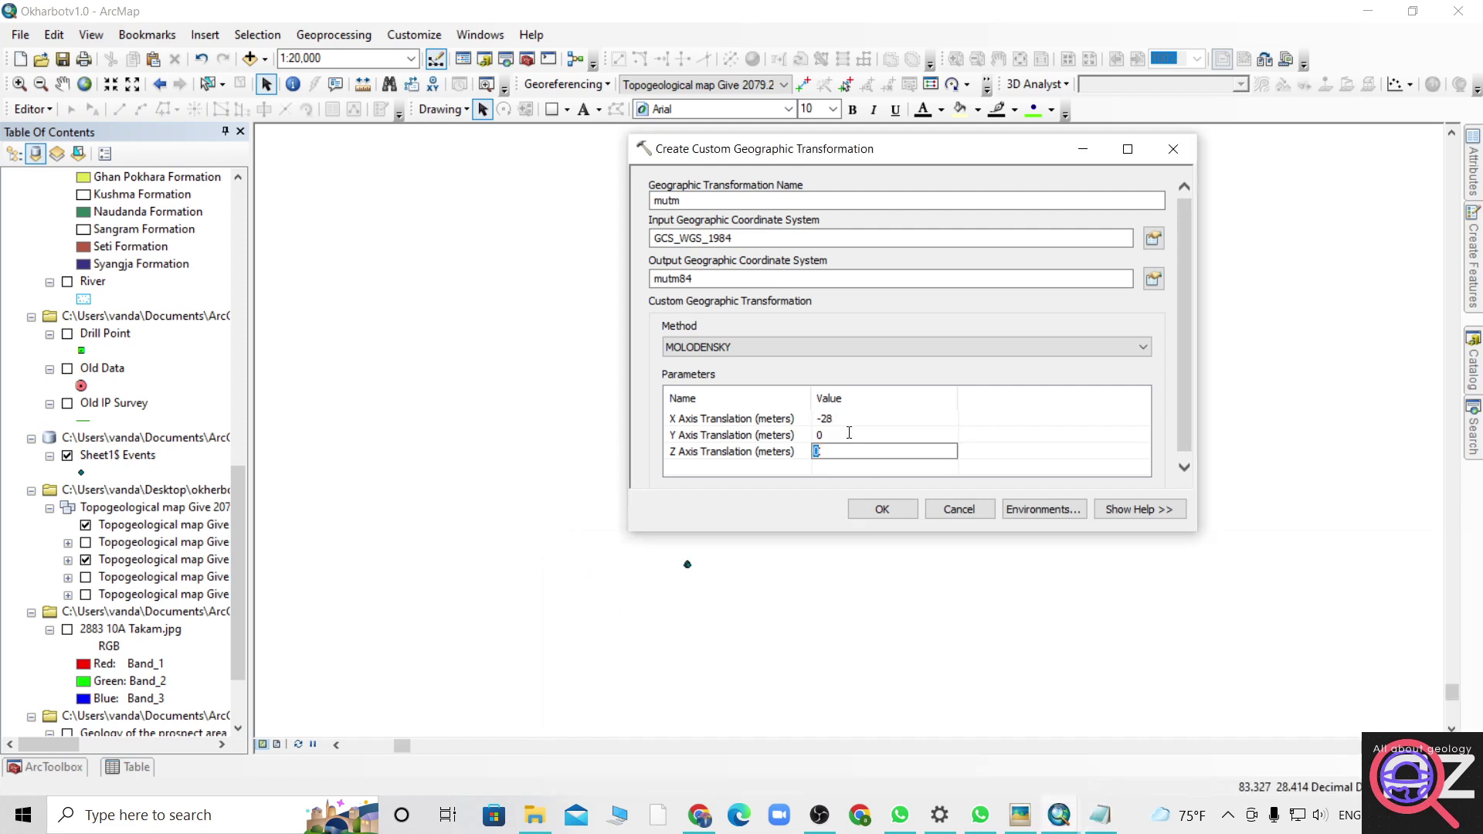
left_click(849, 434)
type("-726")
Enter the Z translation -254, rename the transformation mutm84, and create it.
left_click(865, 452)
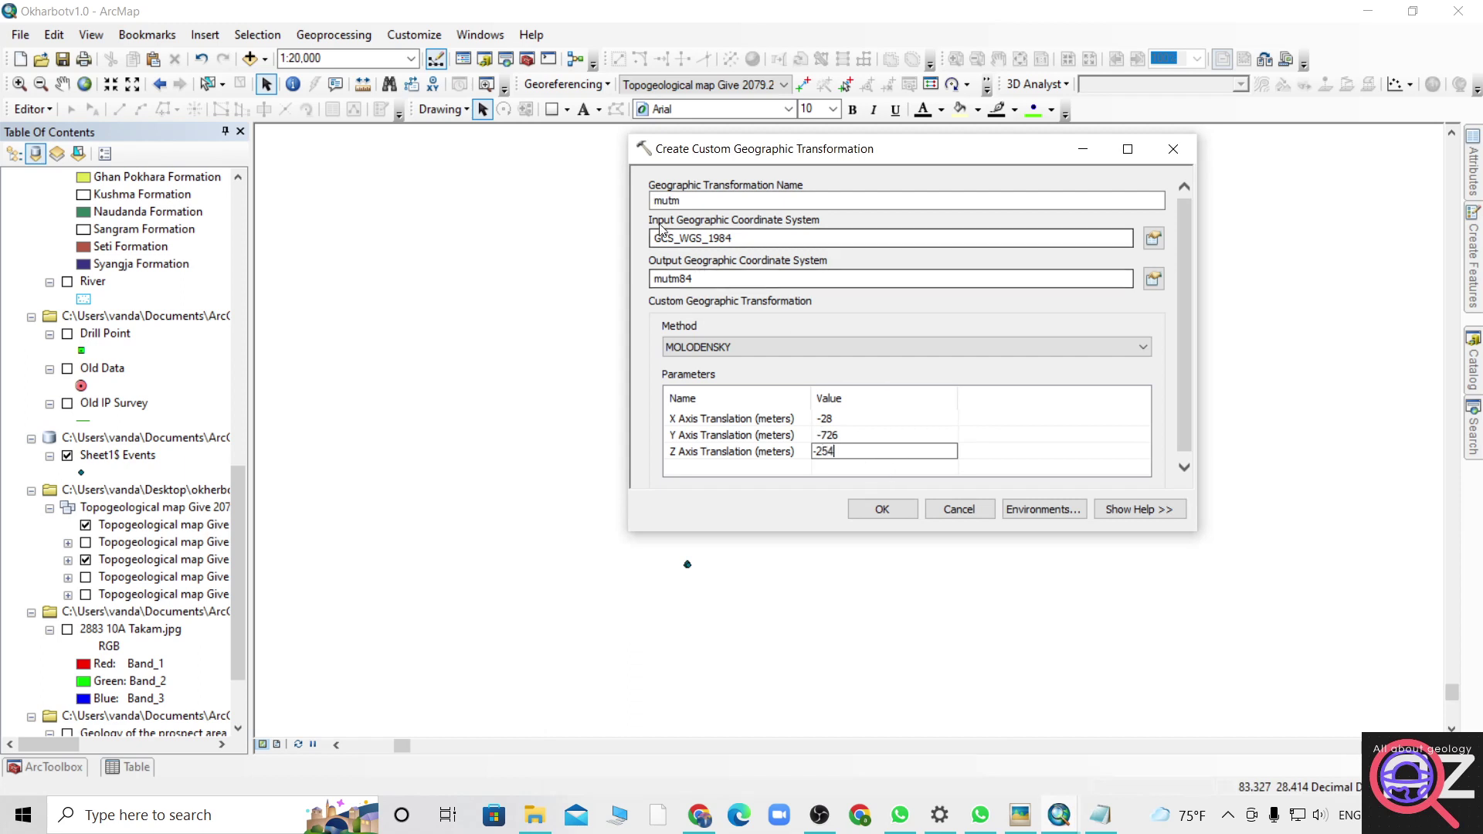
left_click(703, 200)
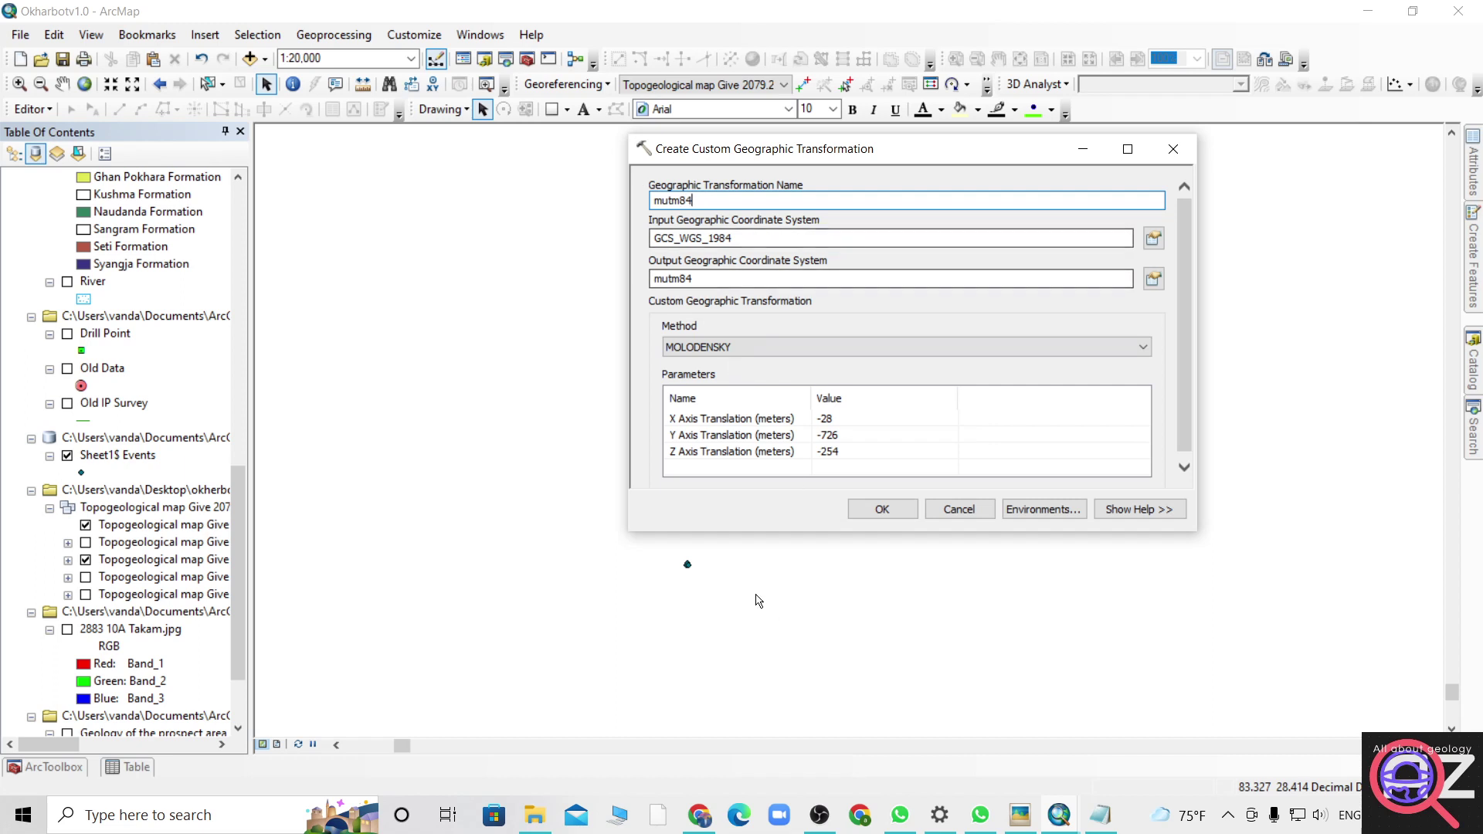
left_click(888, 508)
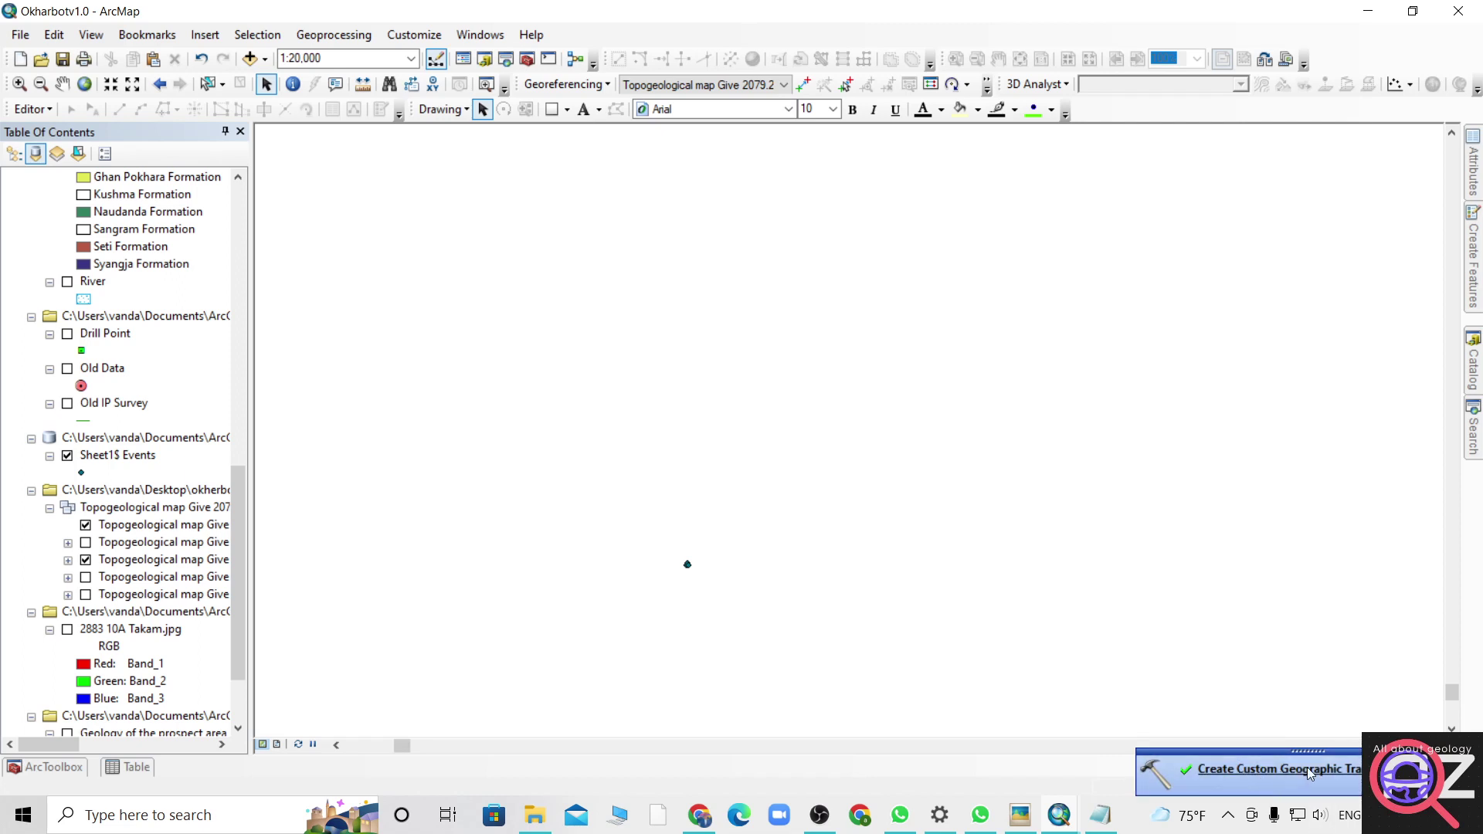
Search the tools for 'project', returning 31 items.
left_click(1474, 433)
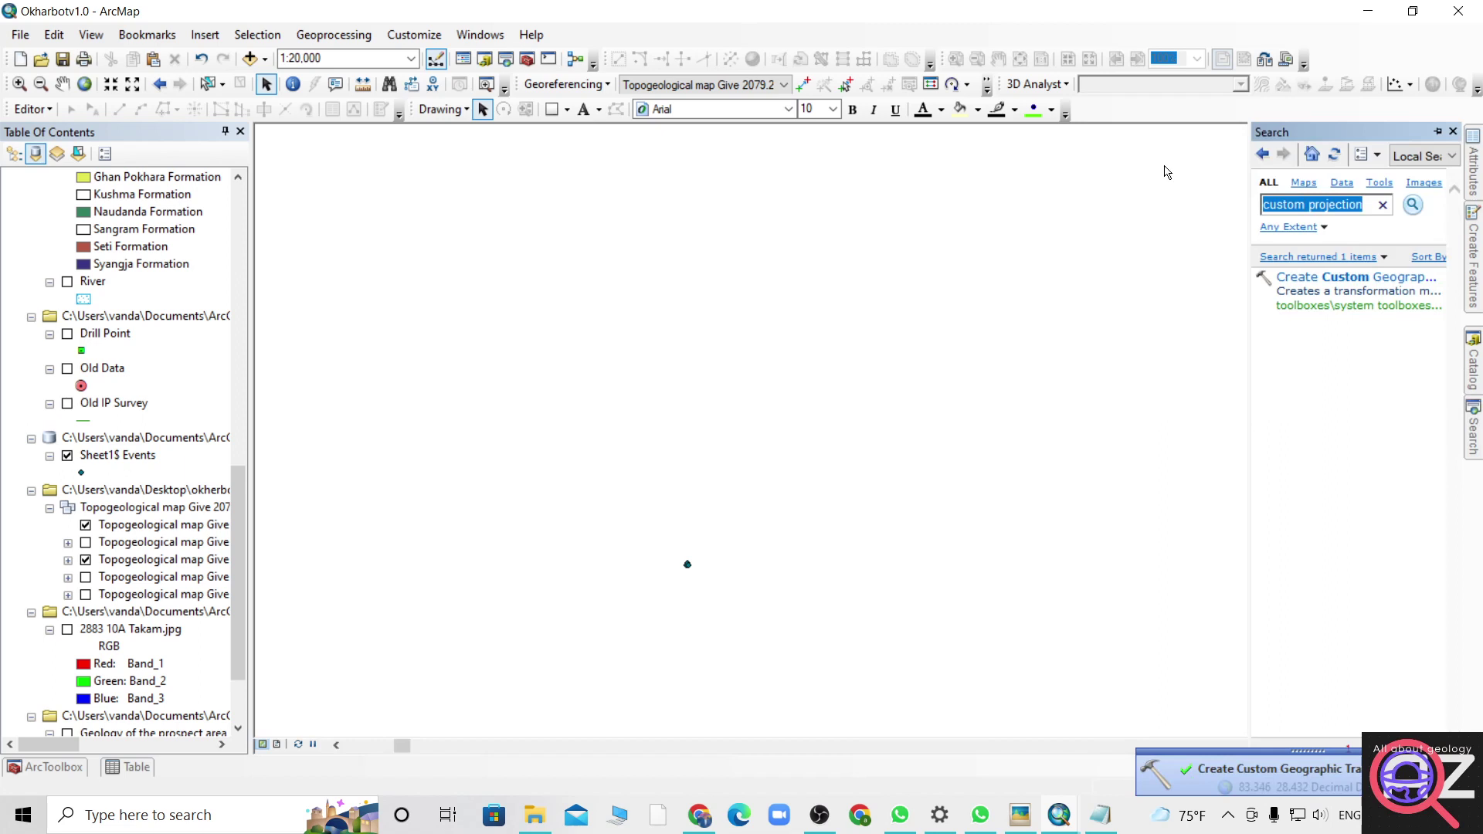
type("project")
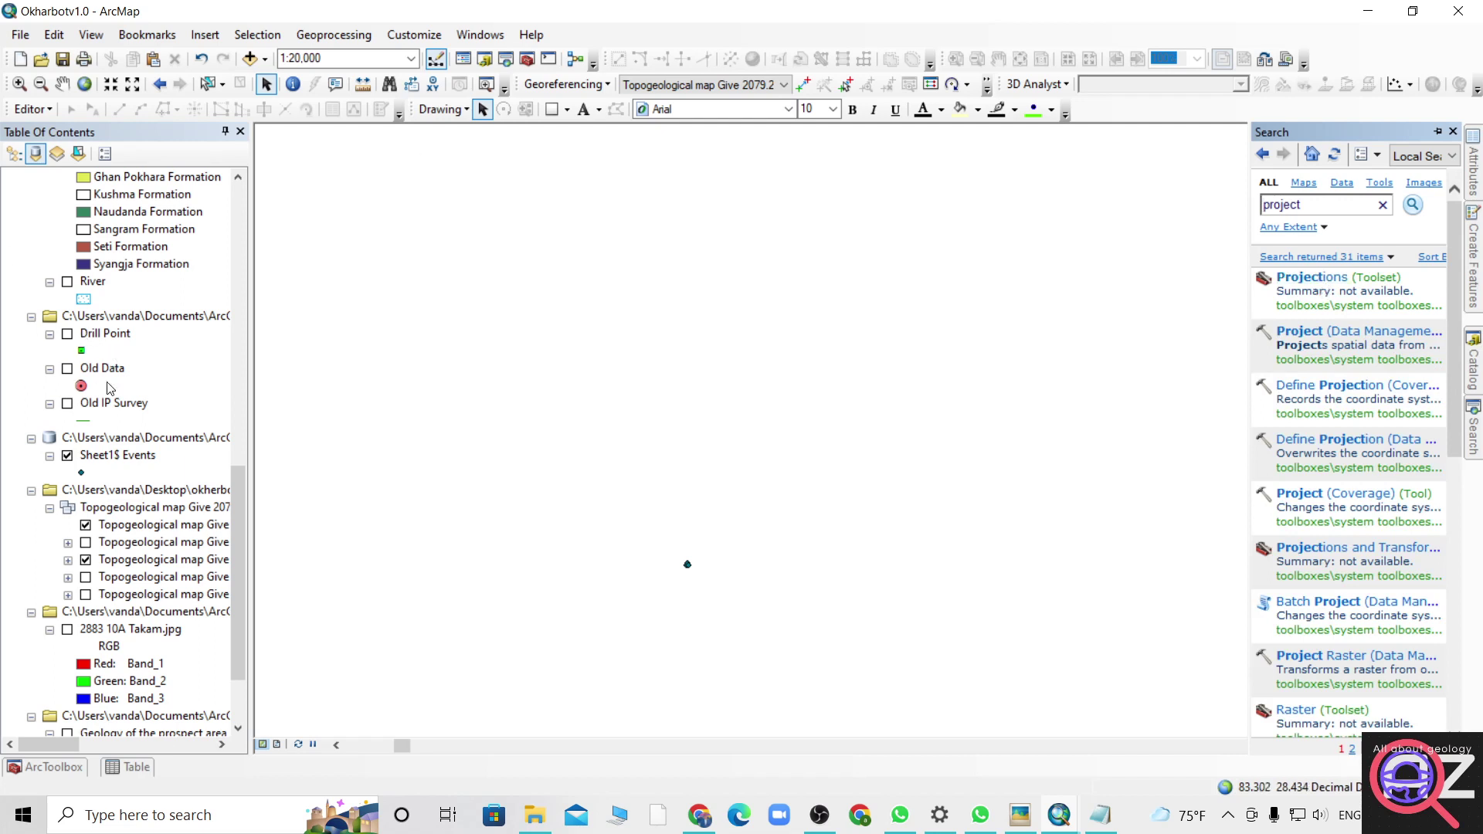
scroll(111, 381, "up", 10)
scroll(116, 356, "down", 5)
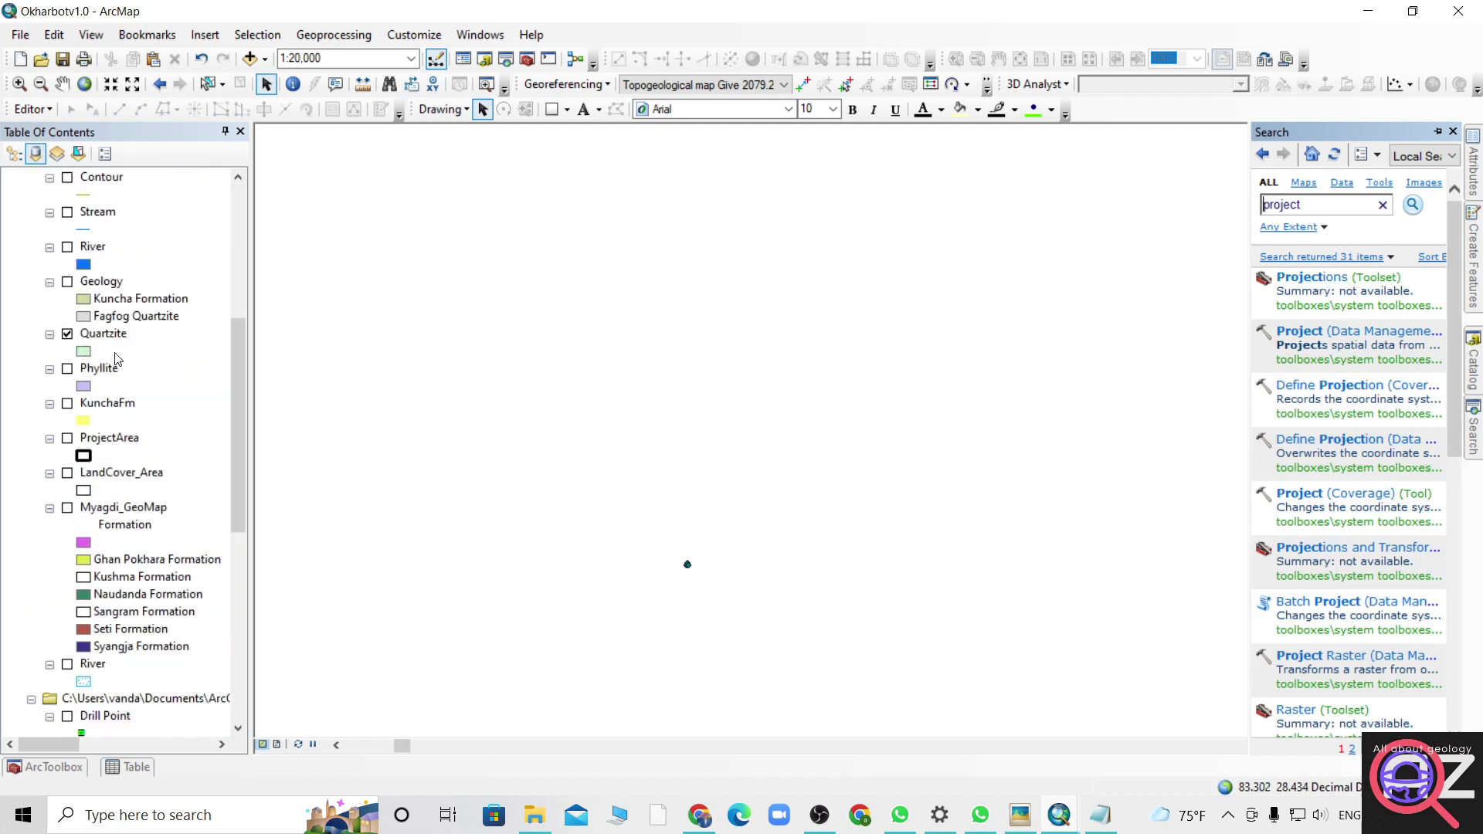
scroll(105, 399, "up", 5)
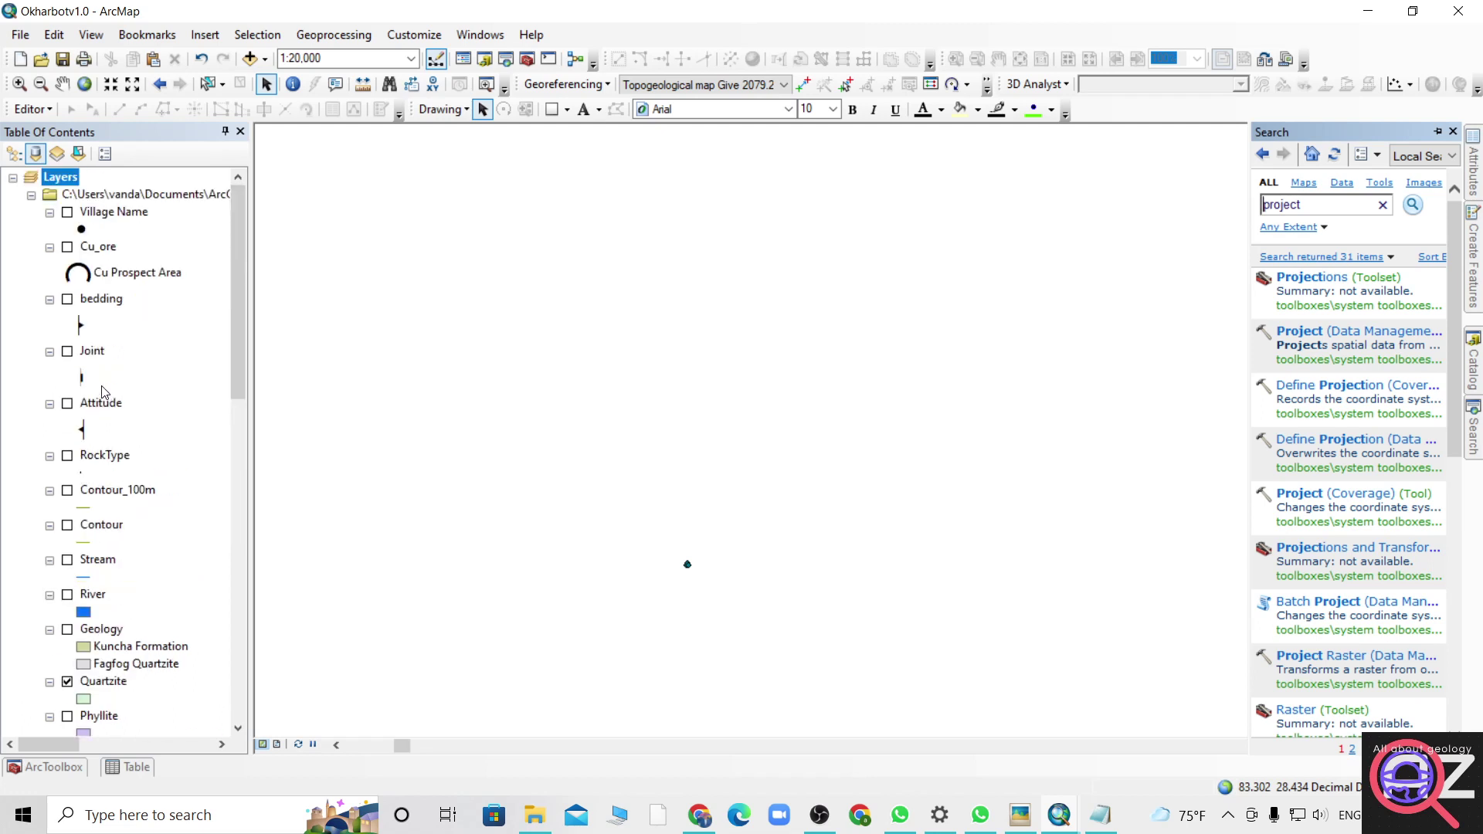
Turn on the Cu_ore layer and recentre the map on its prospect symbol.
left_click(68, 247)
left_click_drag(757, 453, 735, 385)
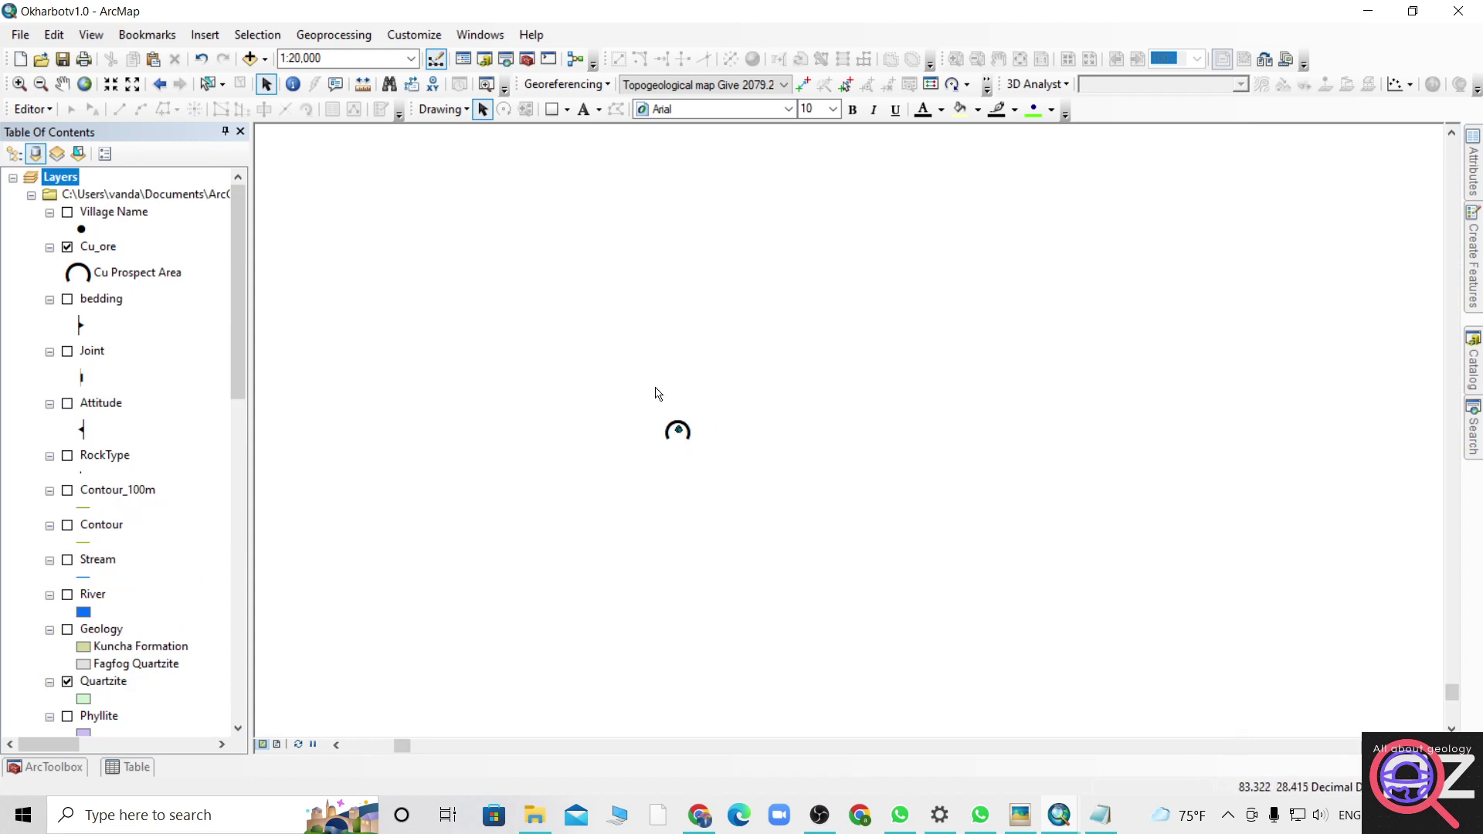
mouse_move(1475, 429)
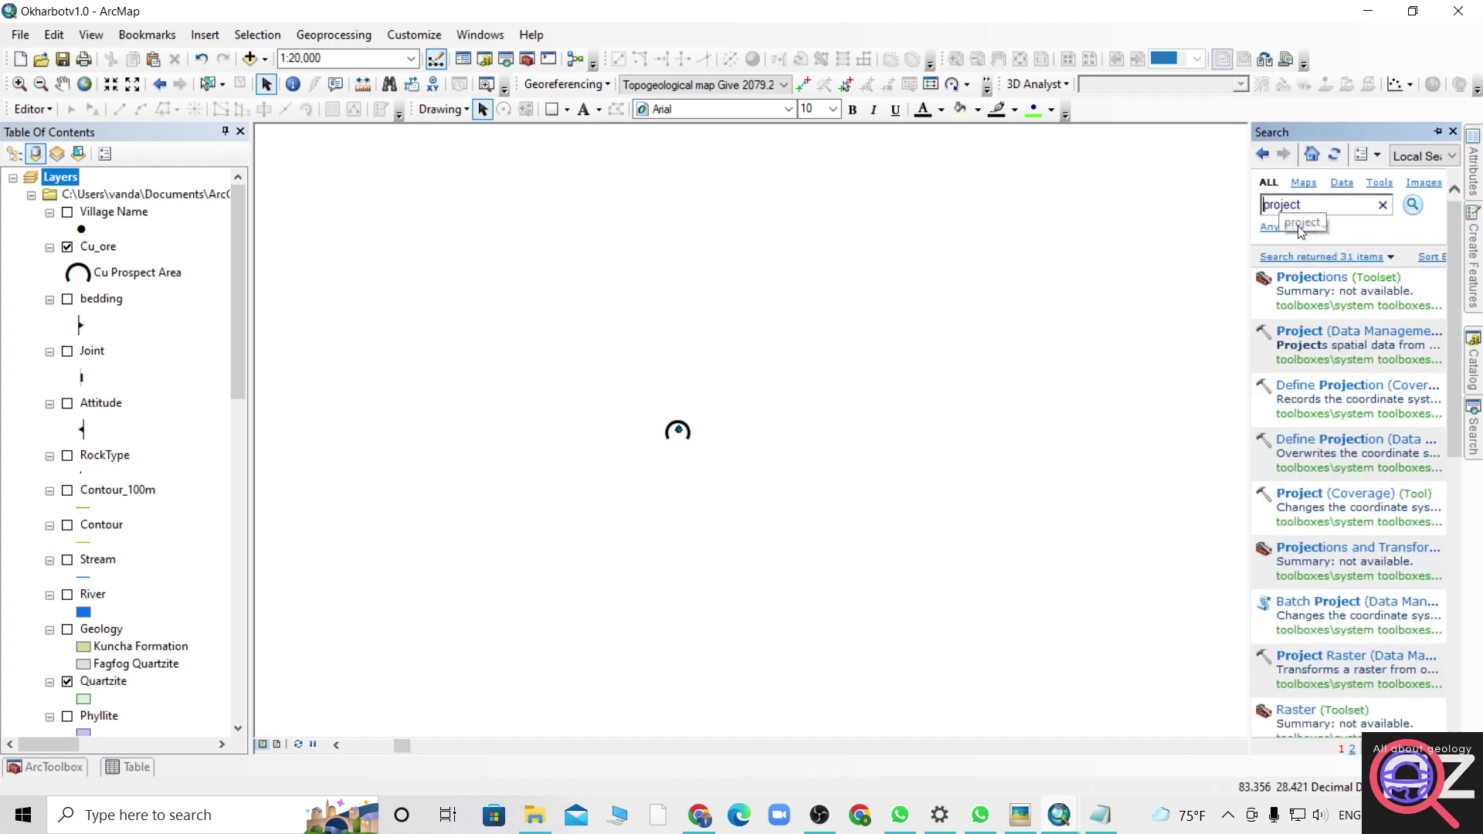
Open the Project tool with Cu_ore as input and copper_prospect as output dataset.
left_click(1317, 331)
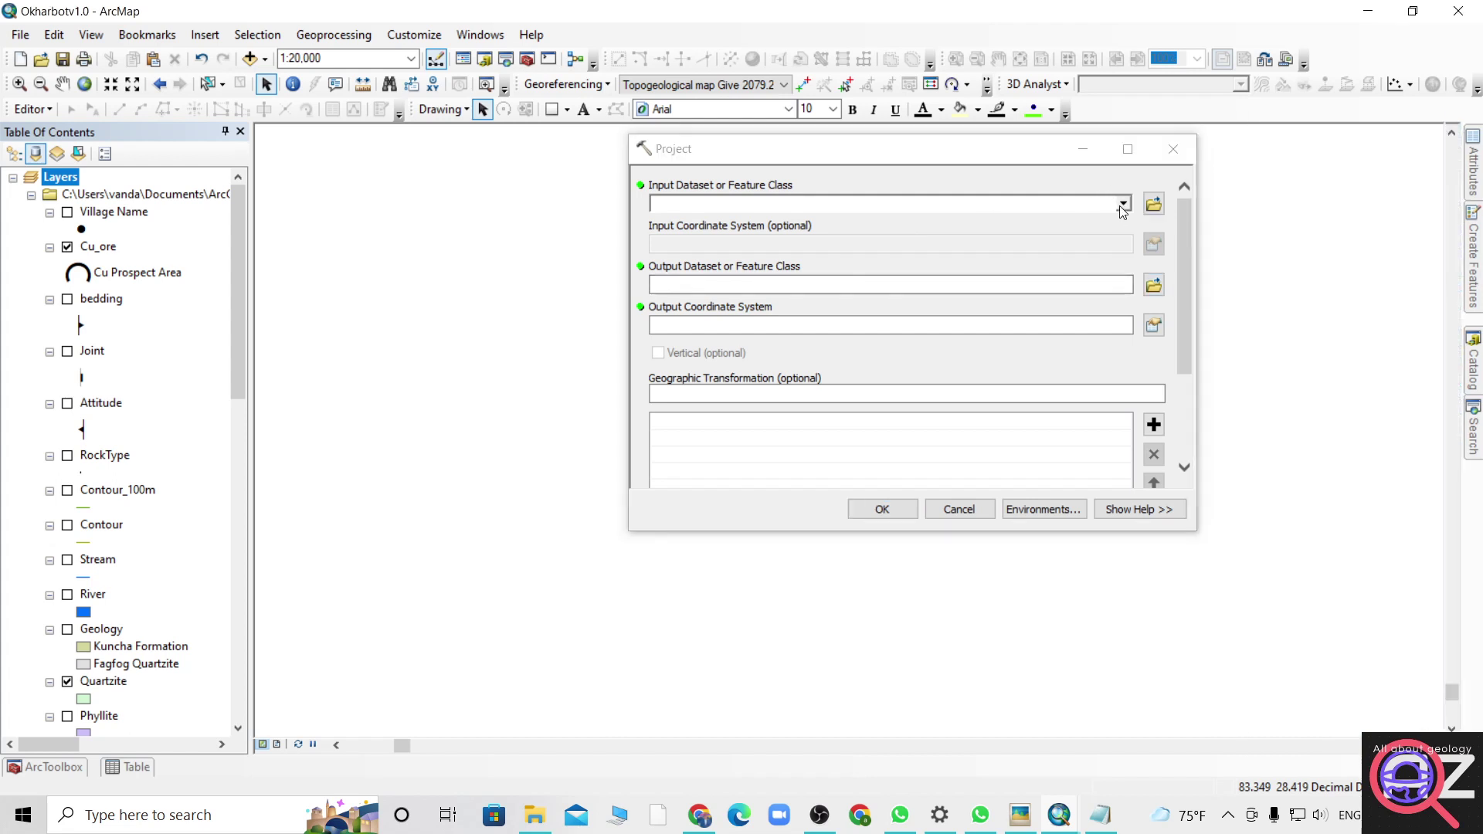
left_click(1123, 204)
key("c")
key("c")
key("c")
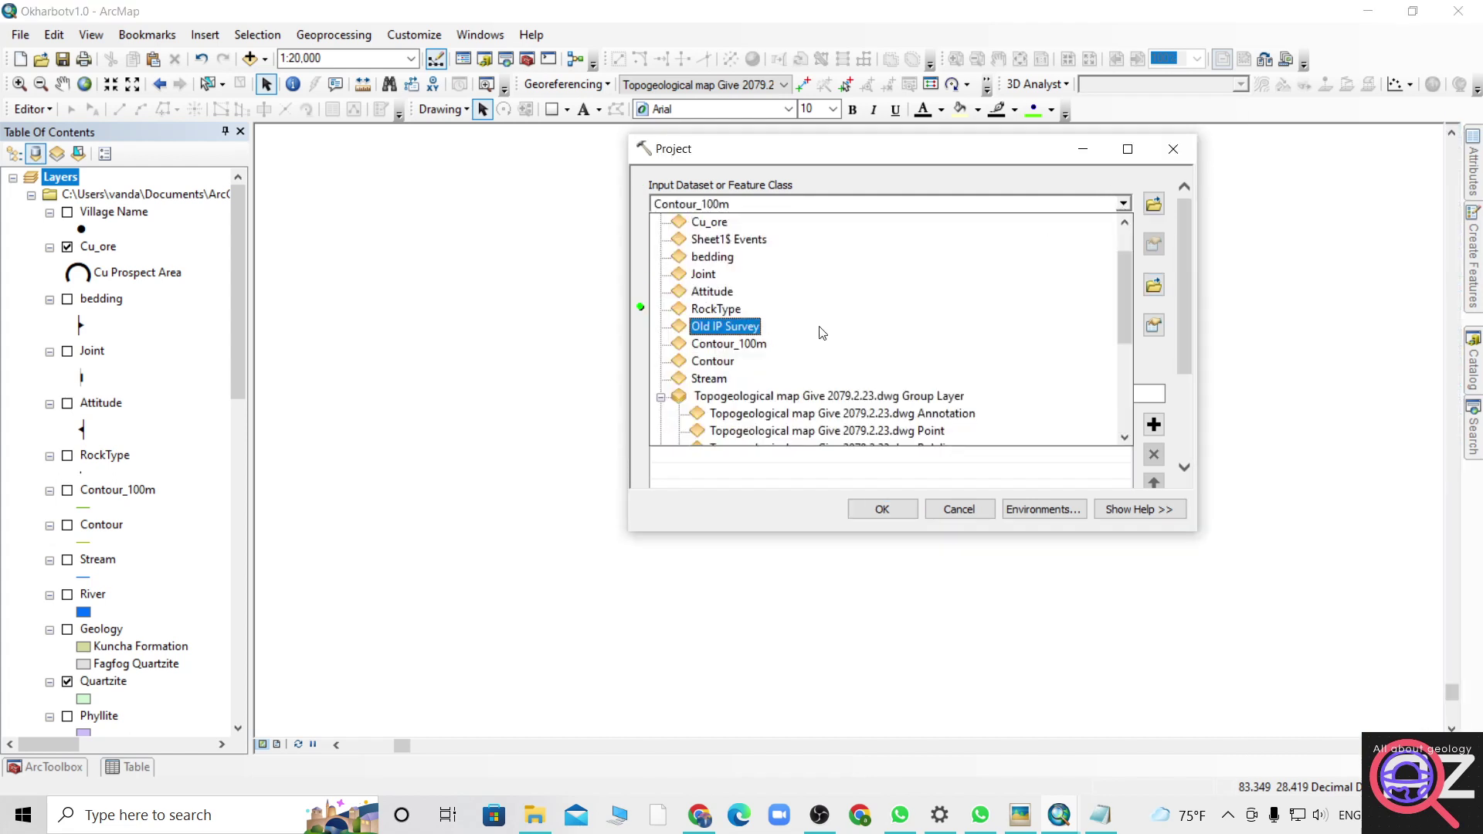
left_click(726, 223)
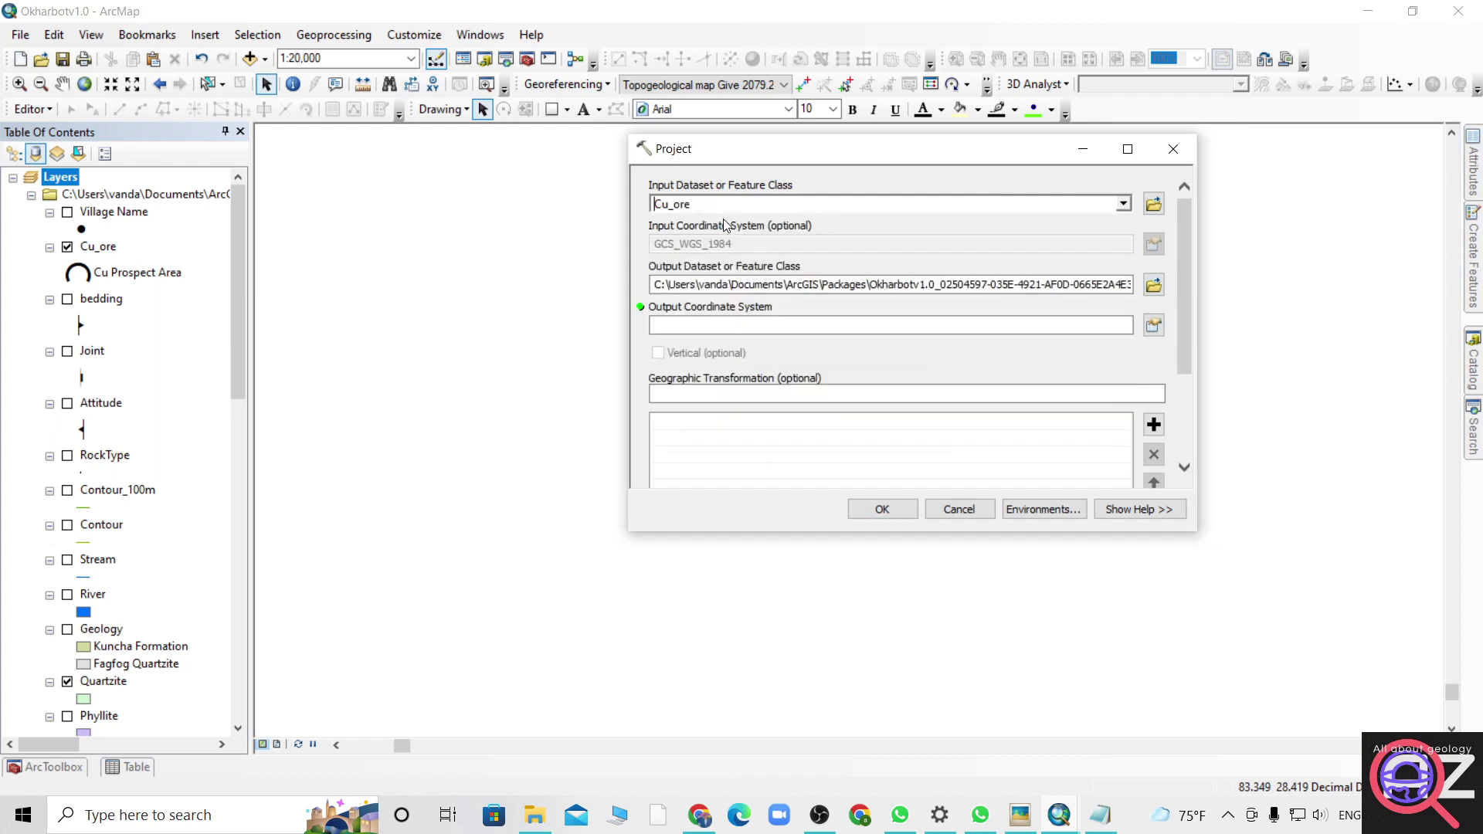
left_click(1156, 285)
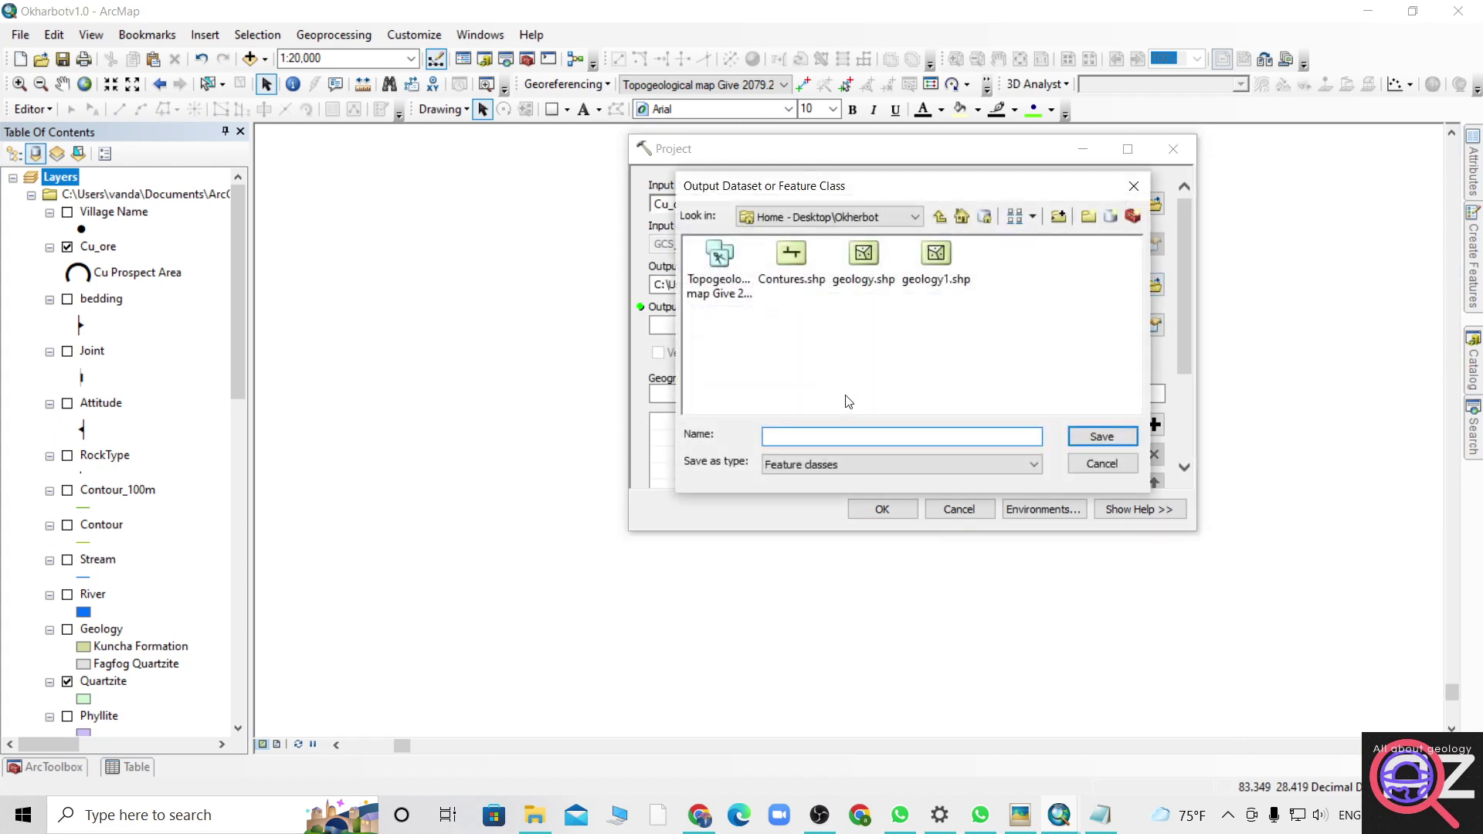
type("copper_prospect")
left_click(1098, 437)
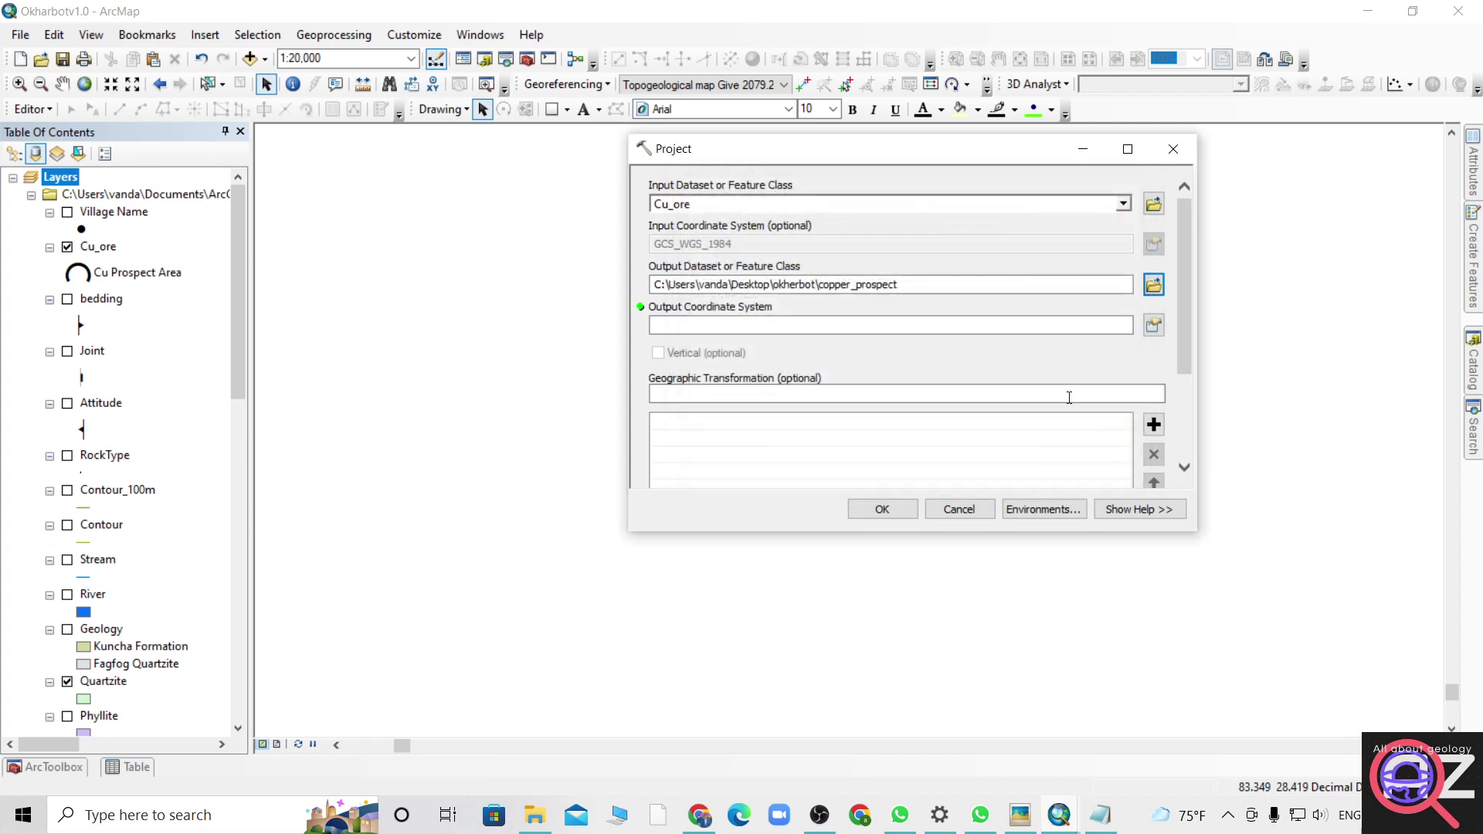
Choose mutm84 from Favorites as the output coordinate system.
left_click(1153, 324)
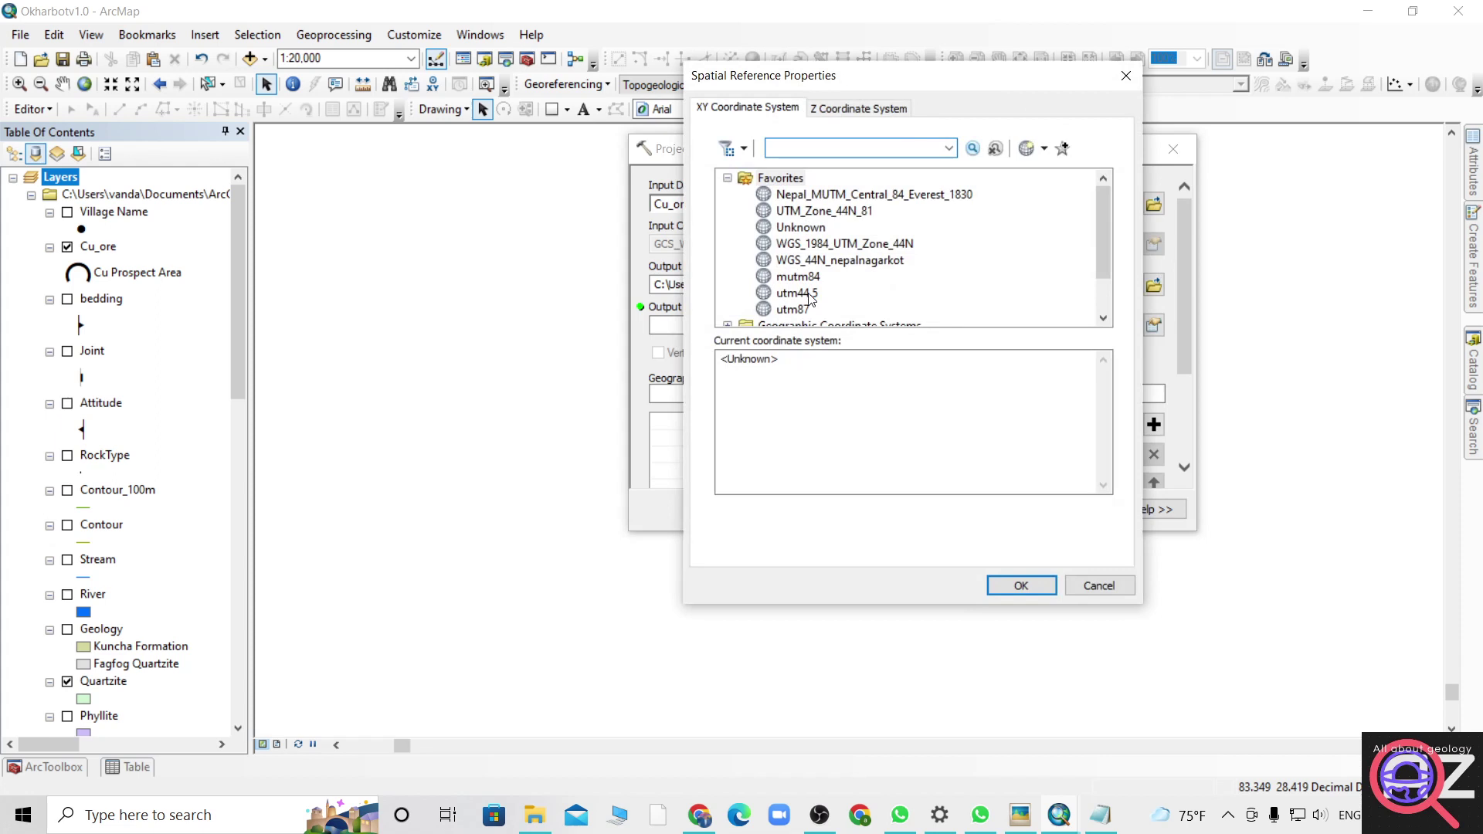
left_click(812, 278)
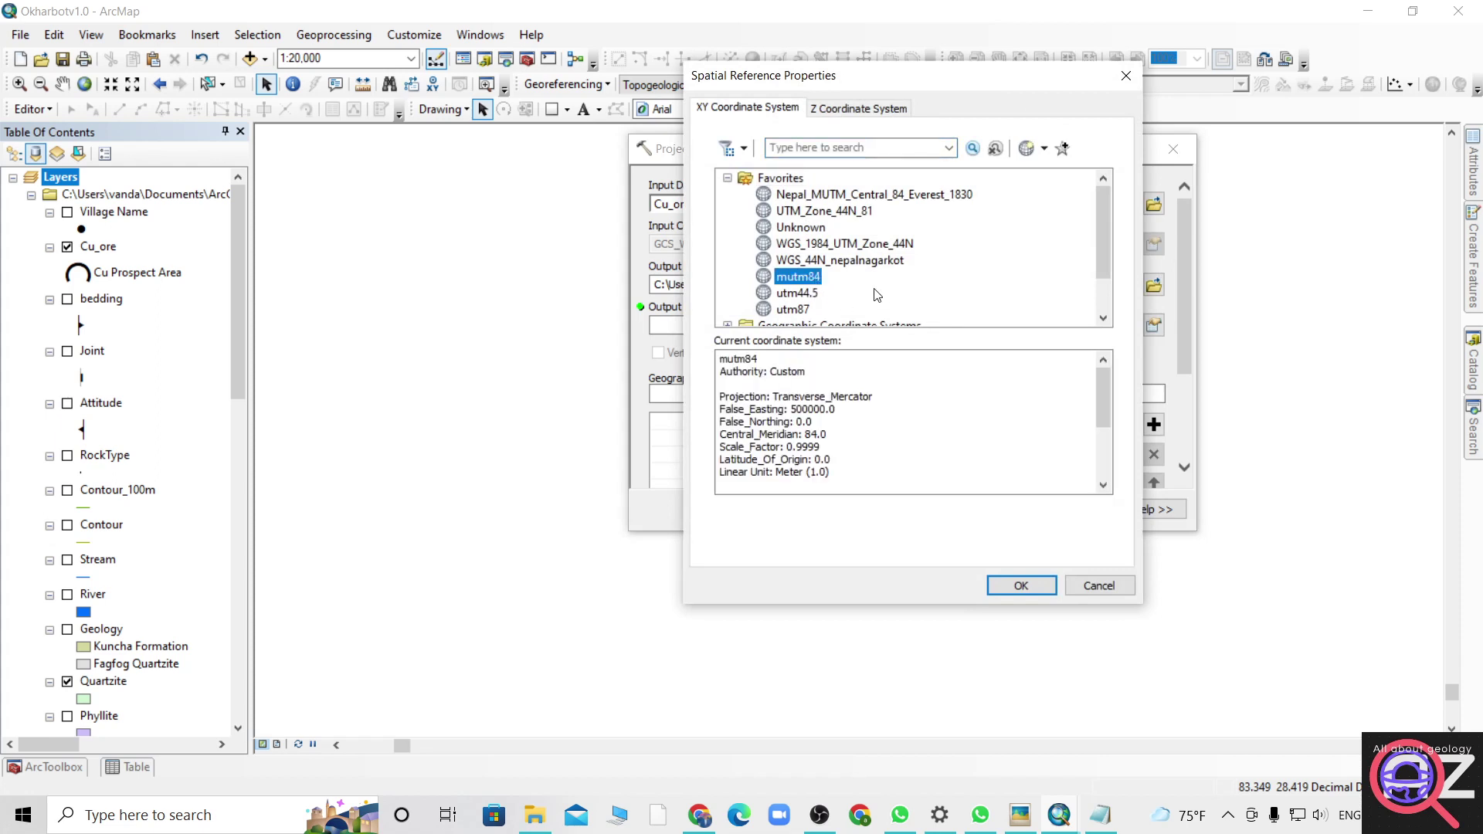
left_click(1020, 586)
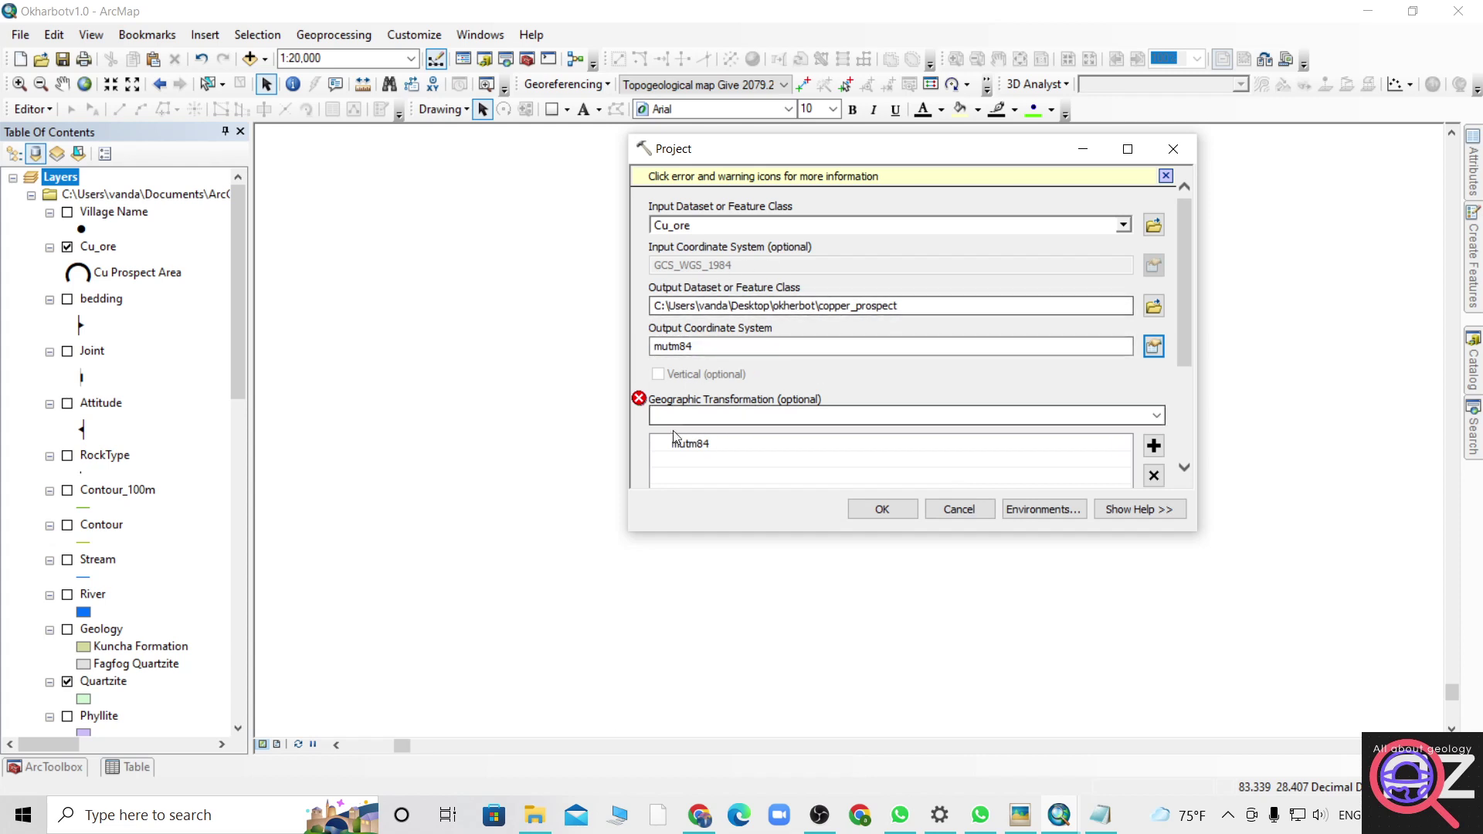
Run the projection, dismiss ERROR 000365 invalid geographic transformation, and cancel the tool.
left_click(887, 503)
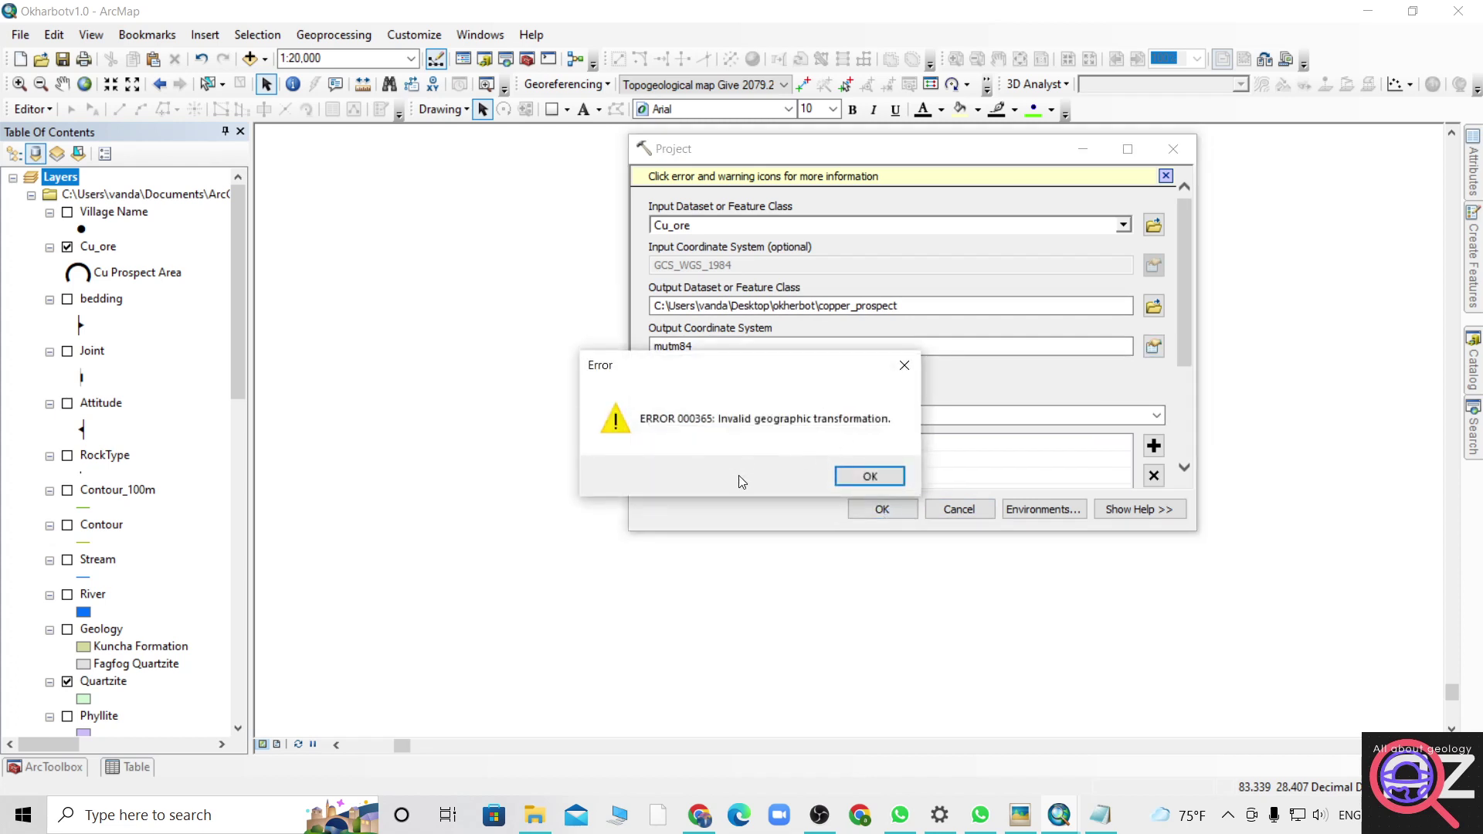
left_click(870, 477)
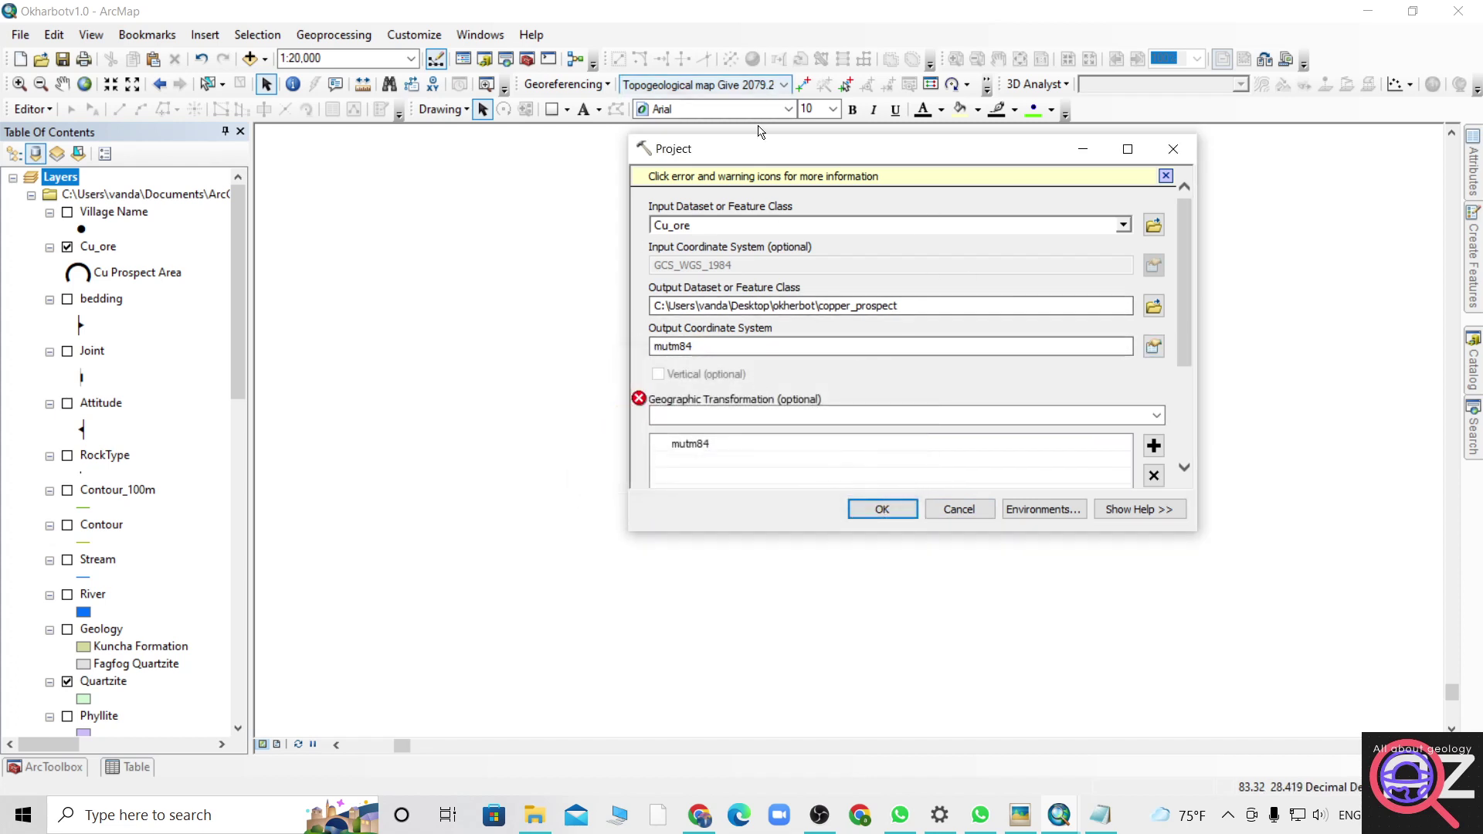
left_click(955, 514)
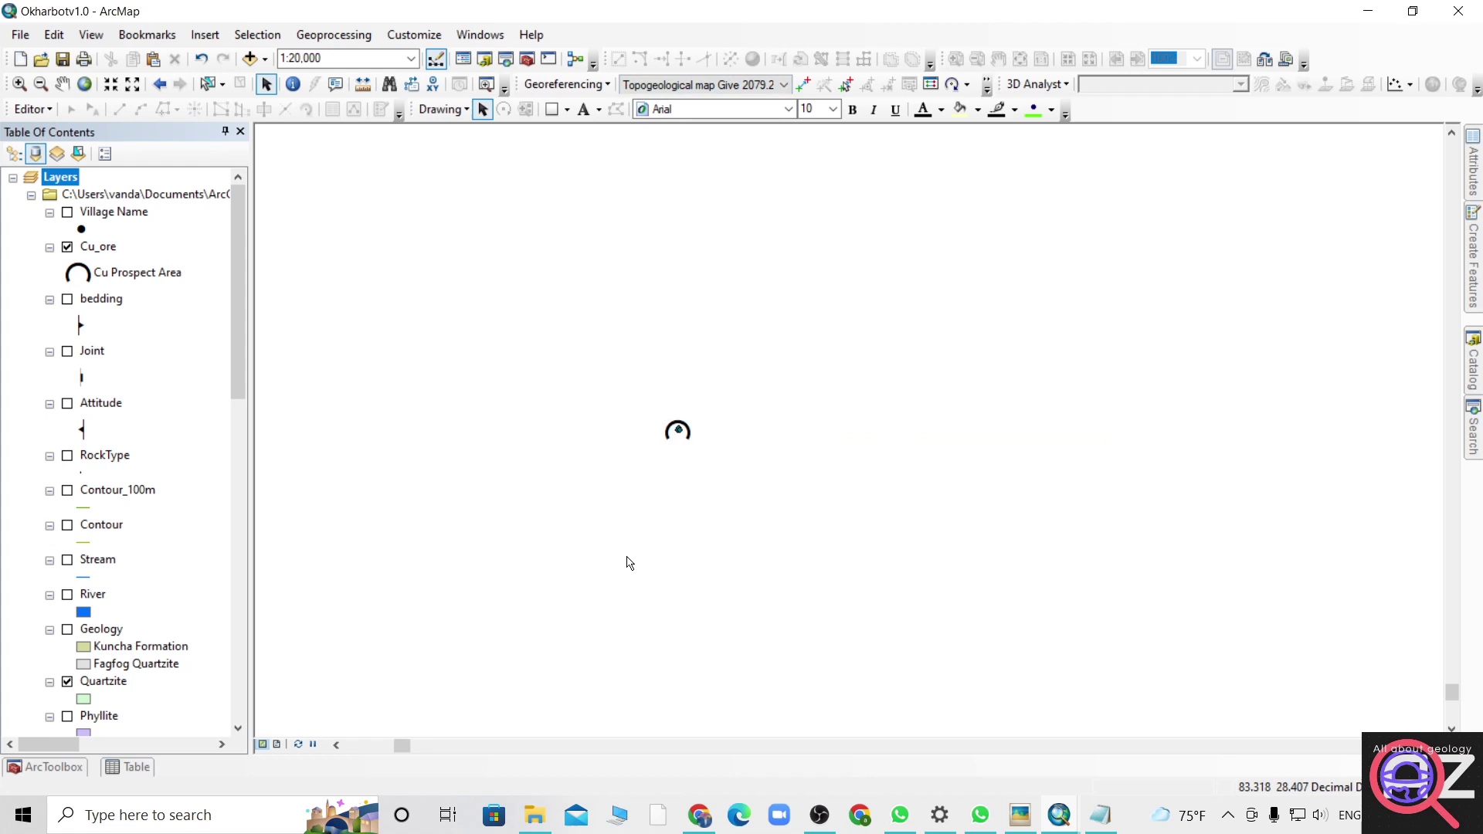
Save the map, close ArcMap, and reopen Okharbotv1.0.mxd from the okherbot folder.
left_click(60, 61)
left_click(1477, 9)
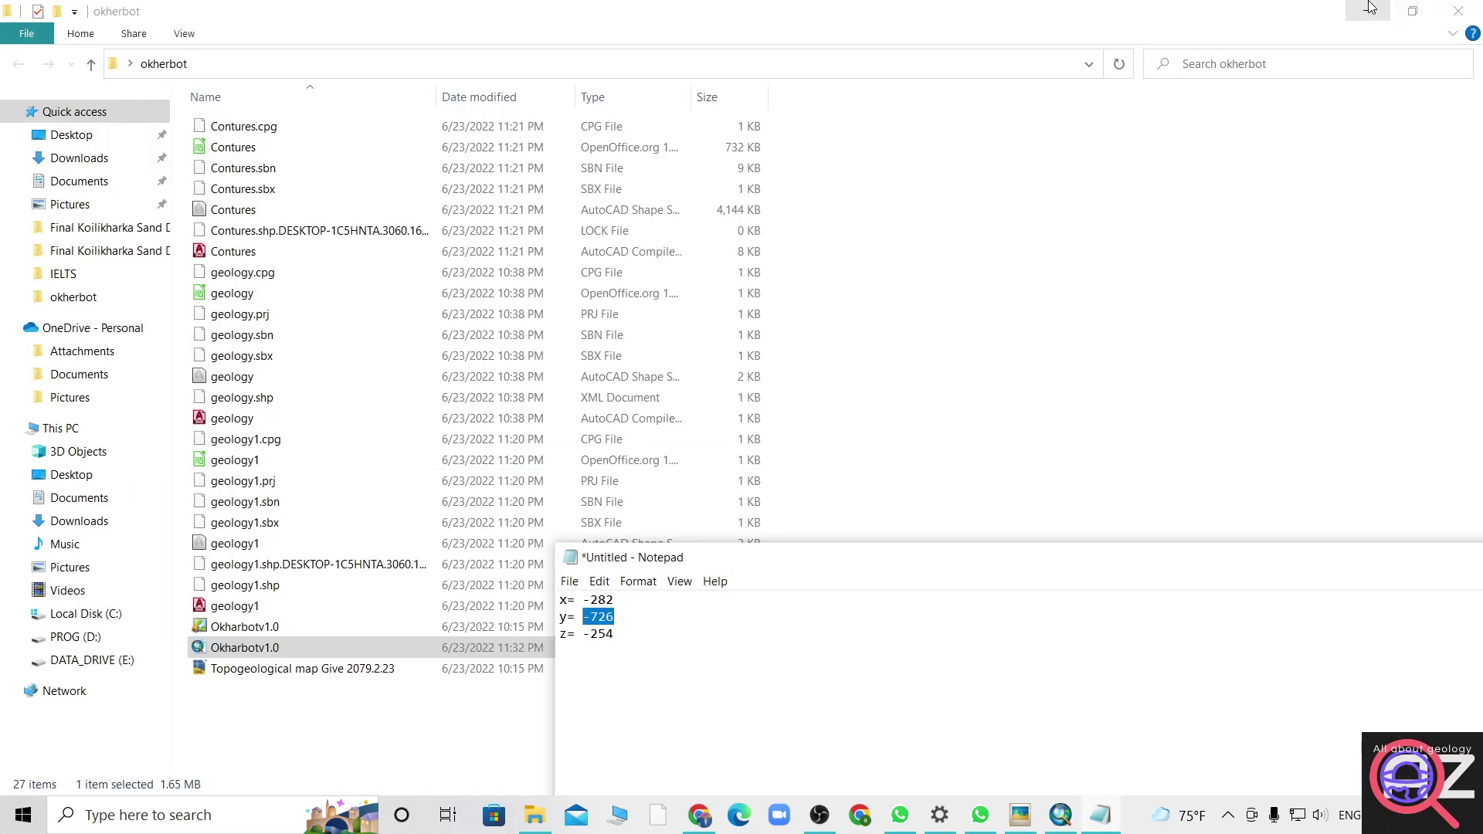
left_click(292, 652)
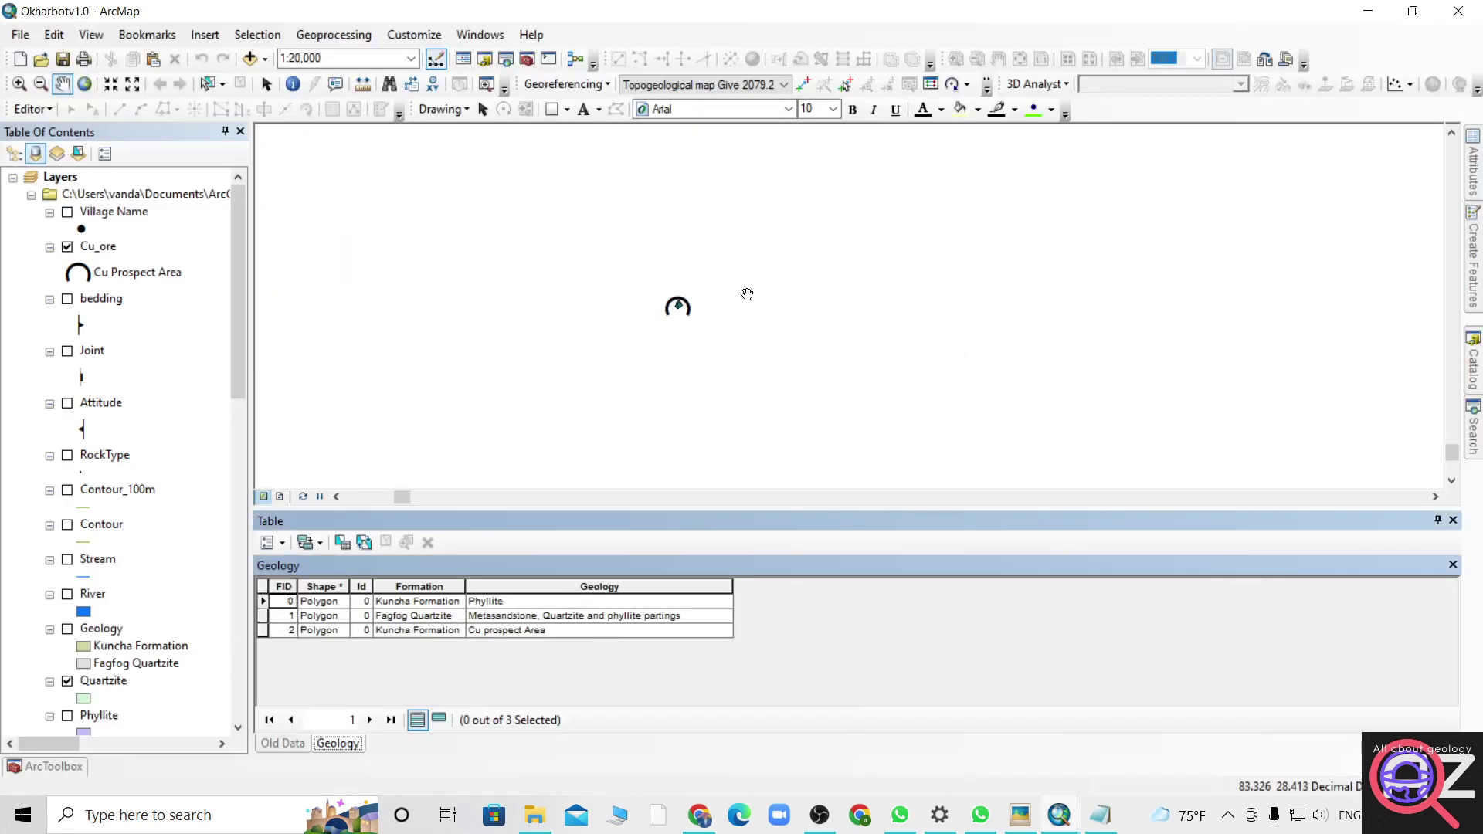
Search the tools for 'project' and launch the Project (Data Management) tool.
left_click(1476, 262)
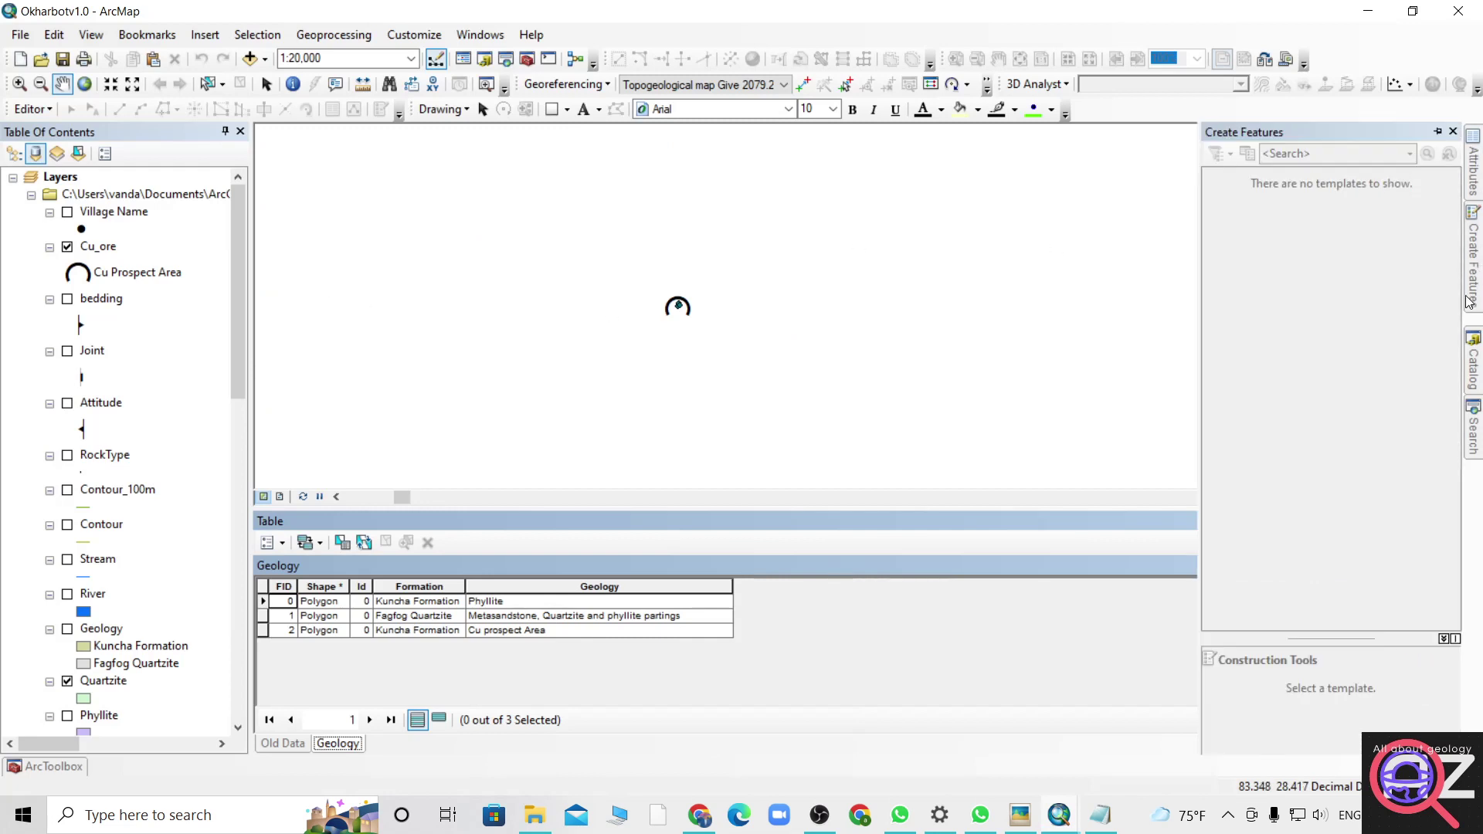
left_click(1473, 428)
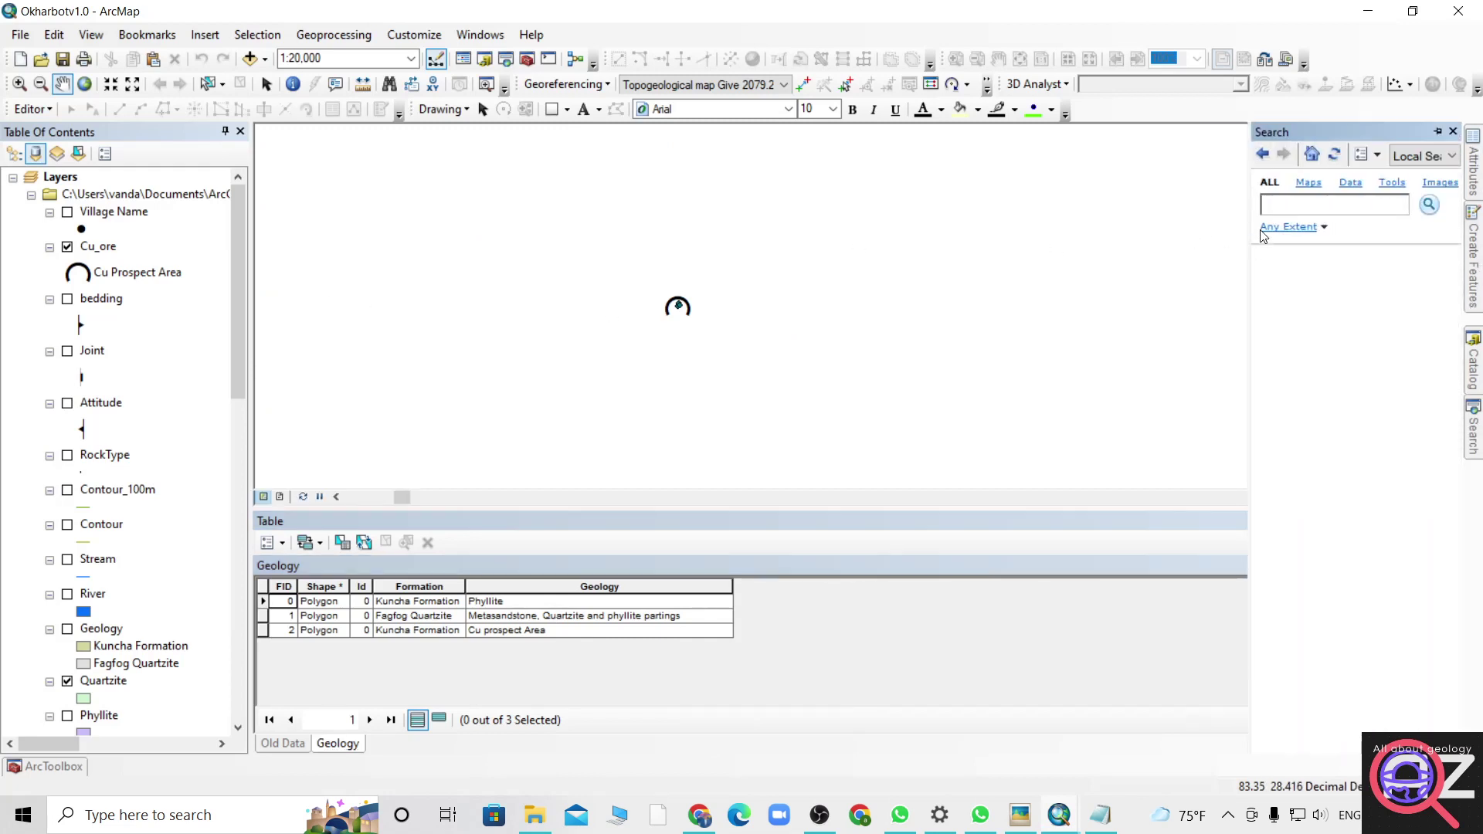
type("project")
key("Return")
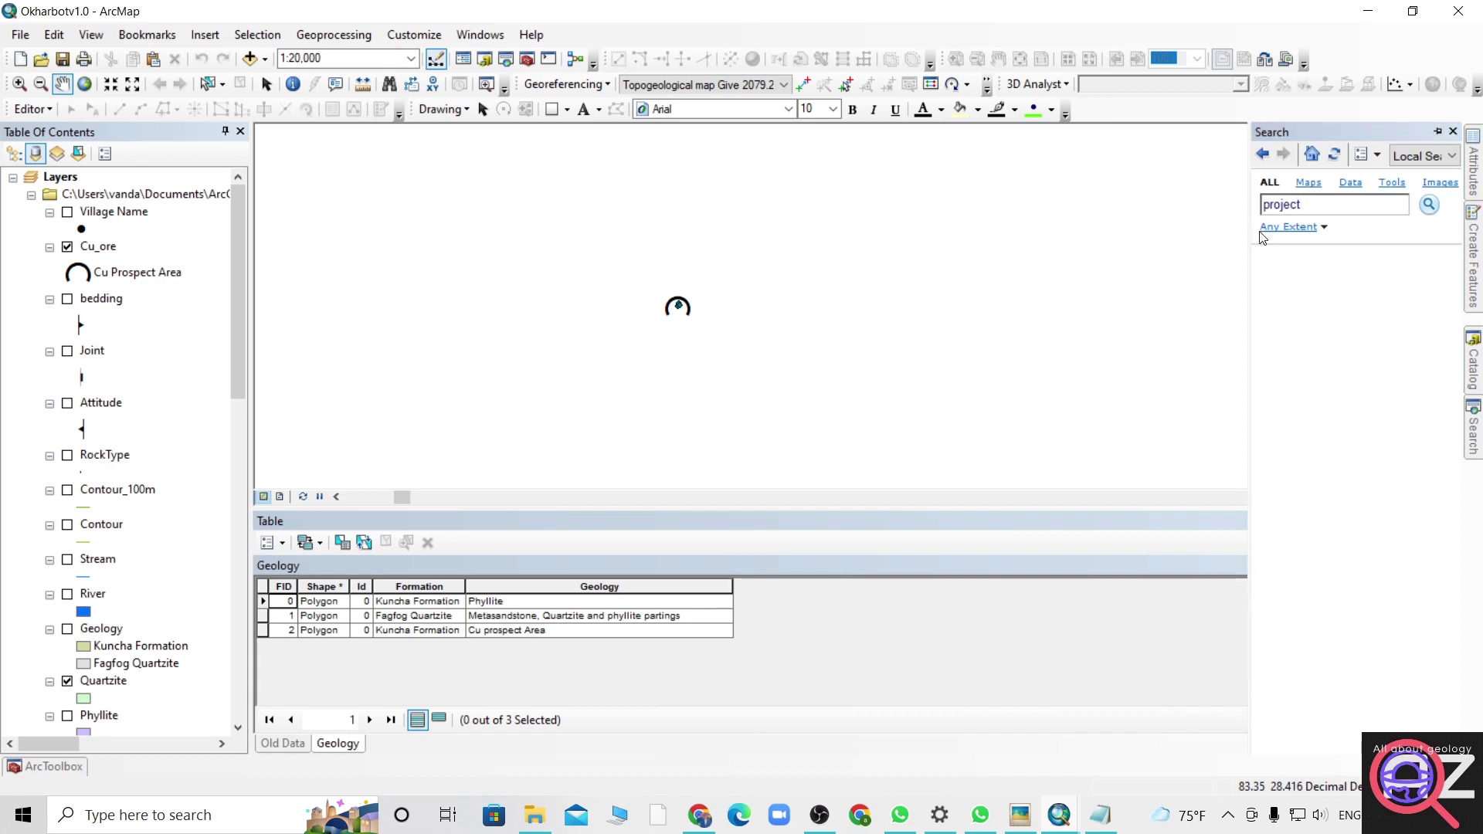
left_click(1431, 206)
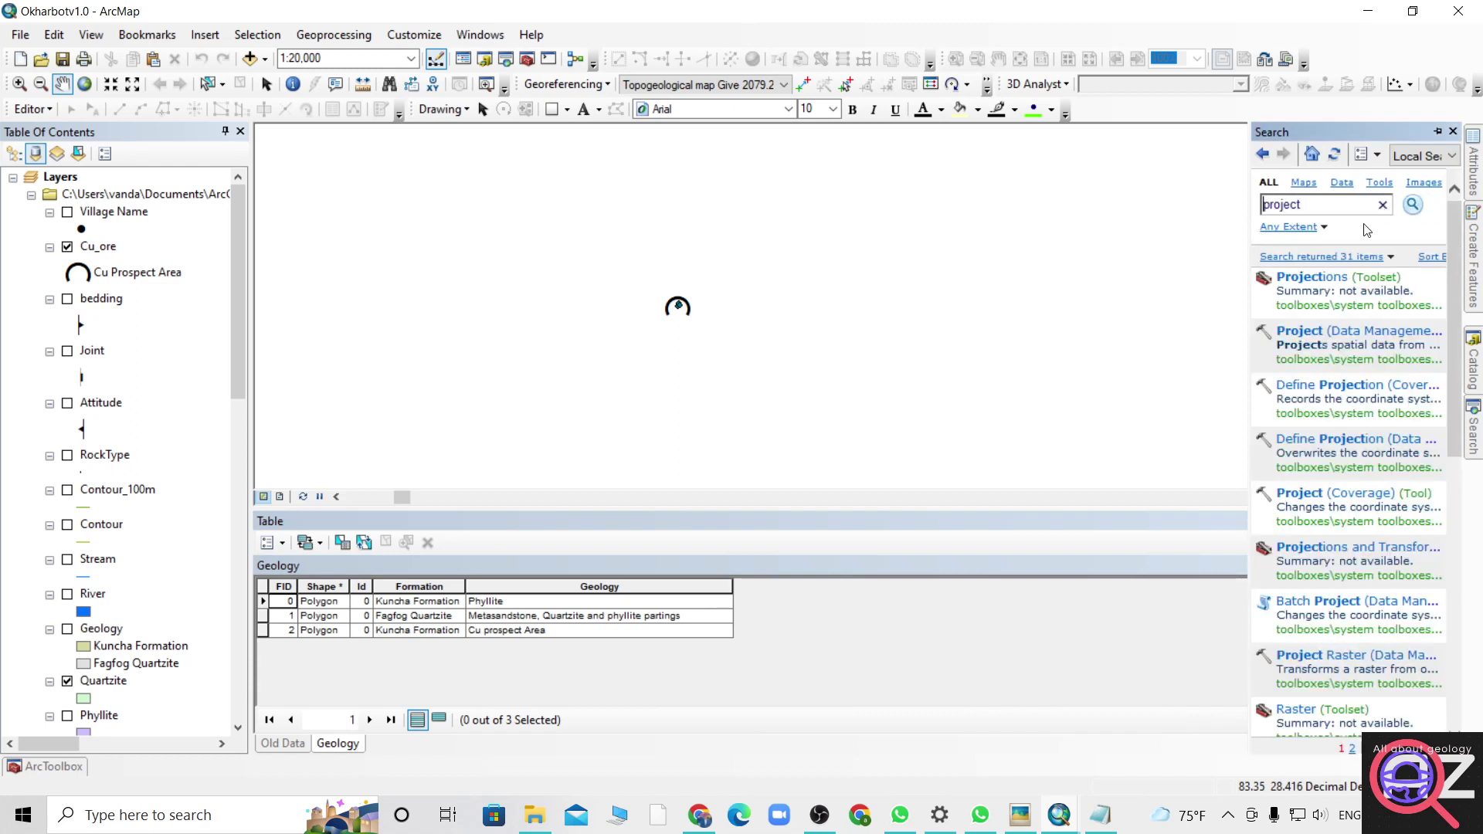
left_click(1356, 330)
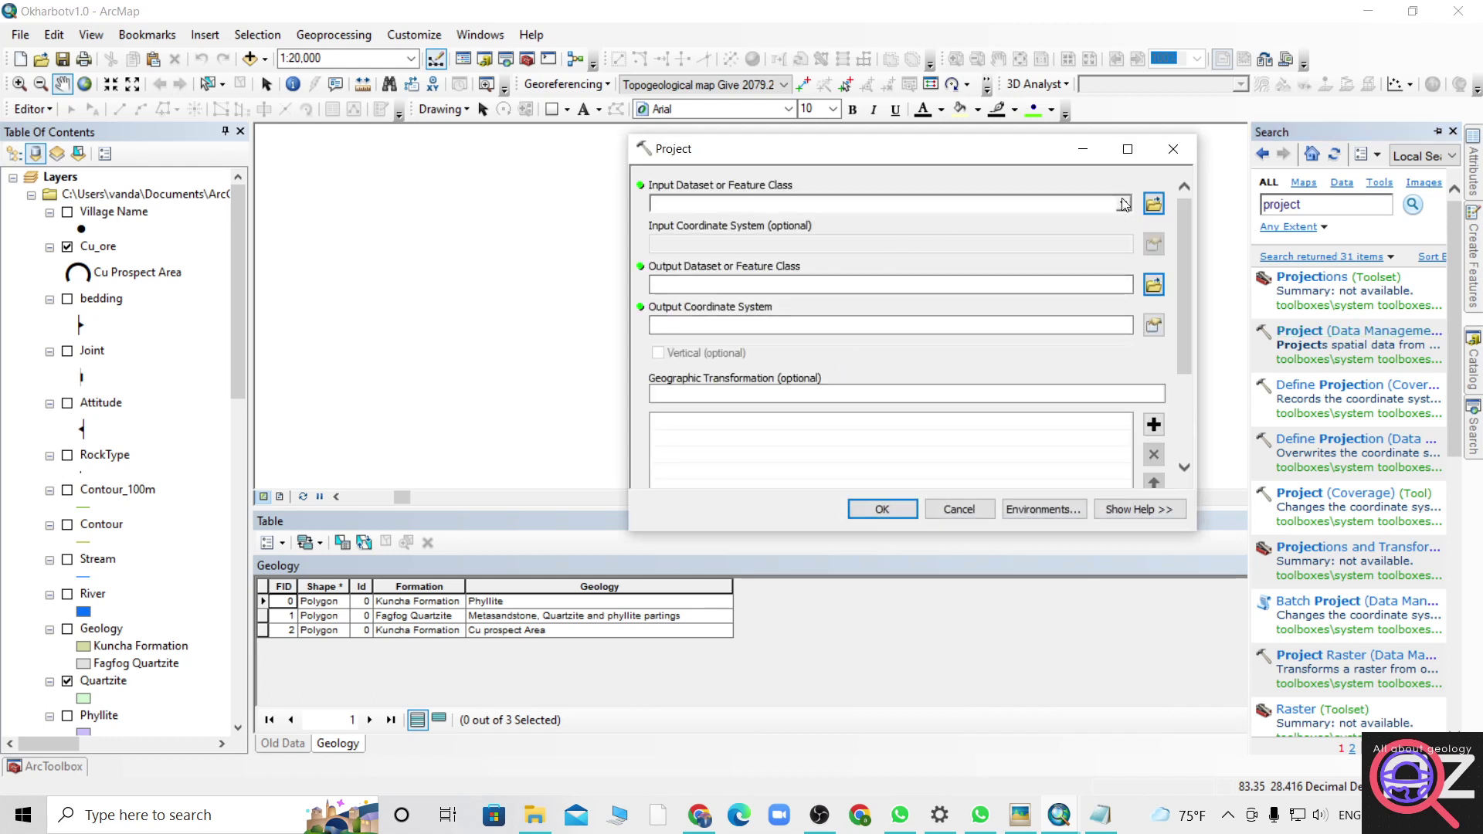
Project Cu_ore into the mutm84 coordinate system as okherbot\cuprospect and run it.
left_click(1124, 204)
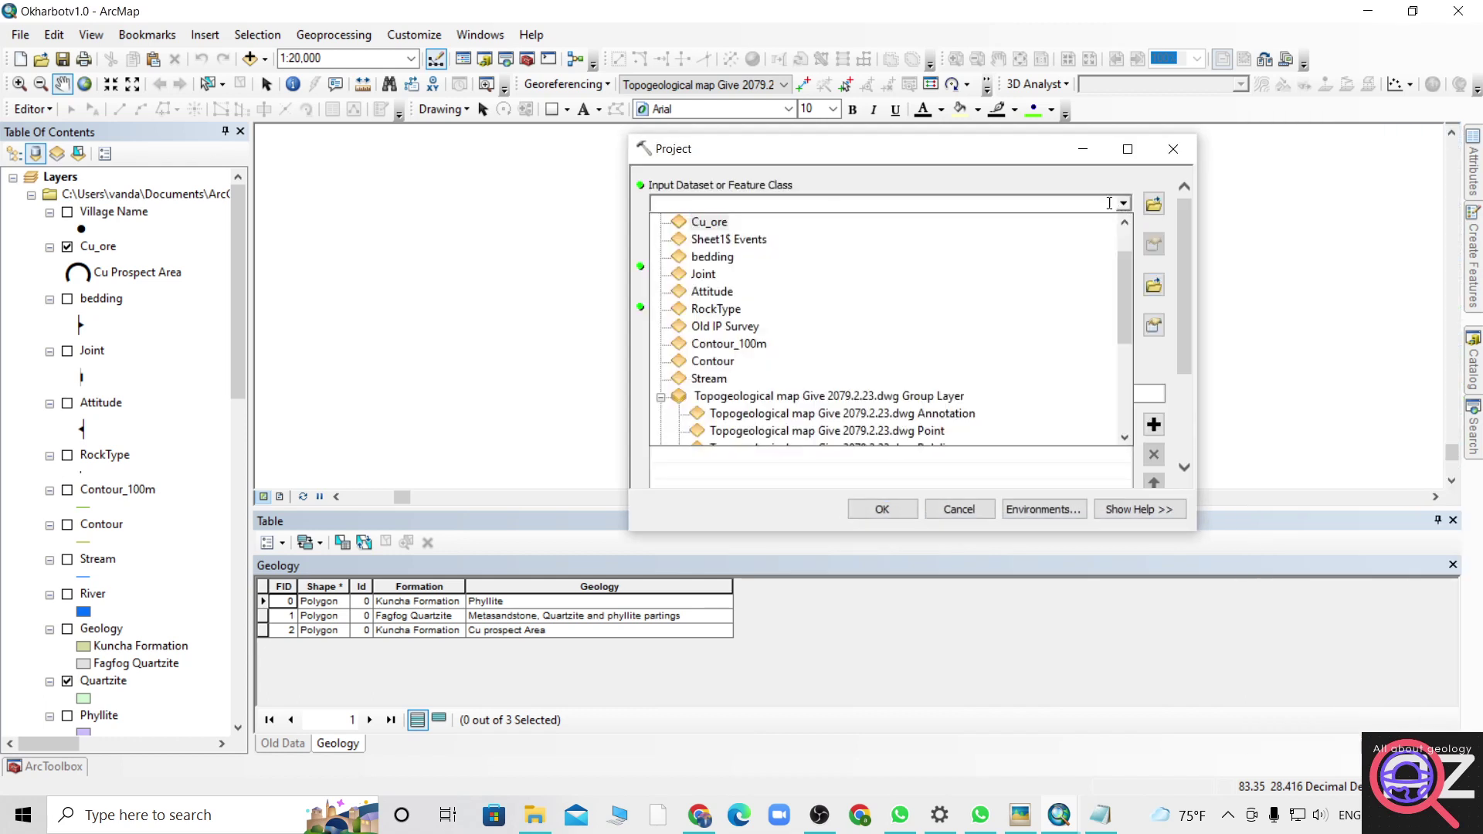
left_click(720, 221)
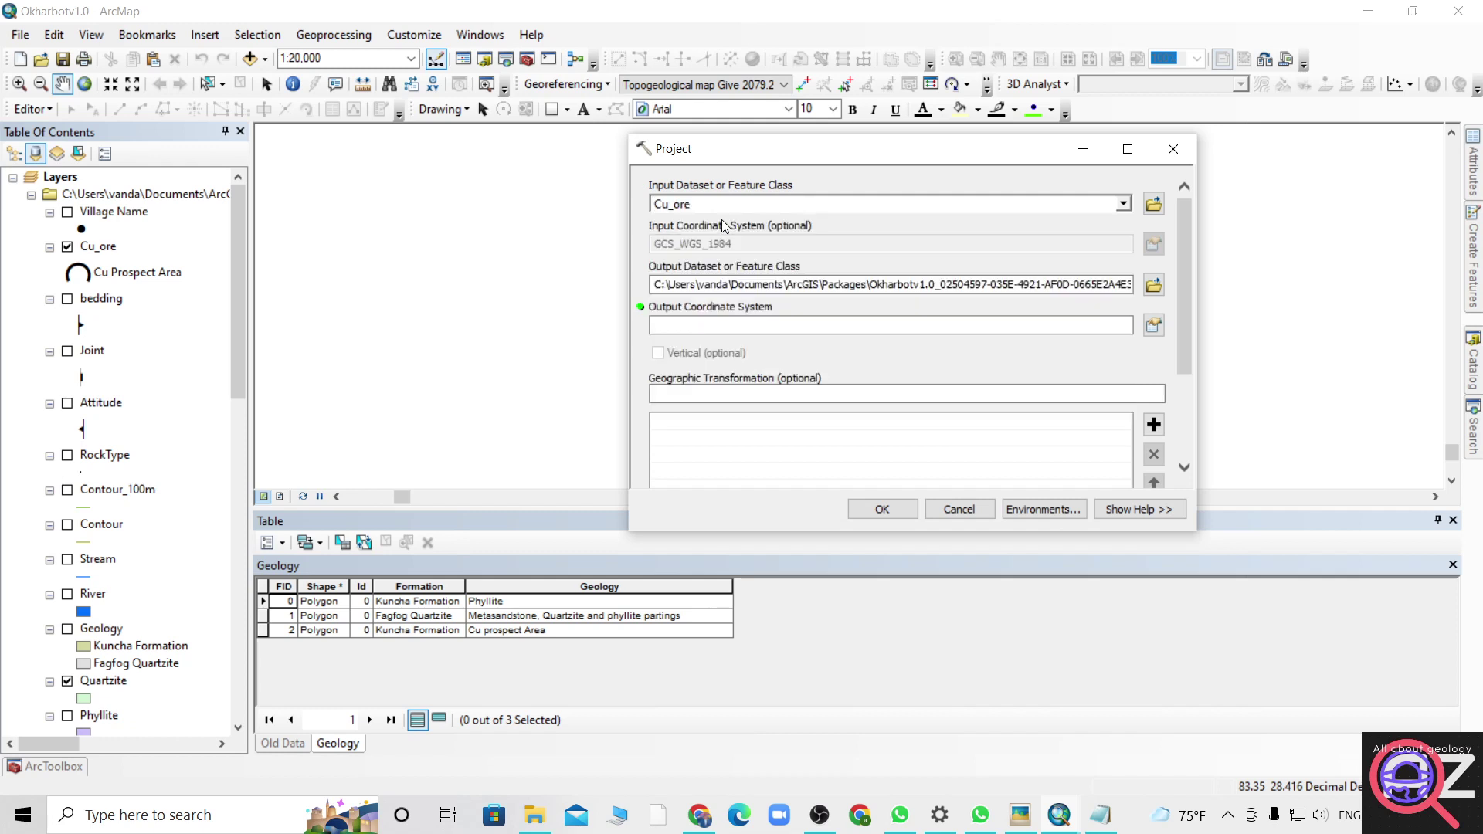
left_click(1152, 286)
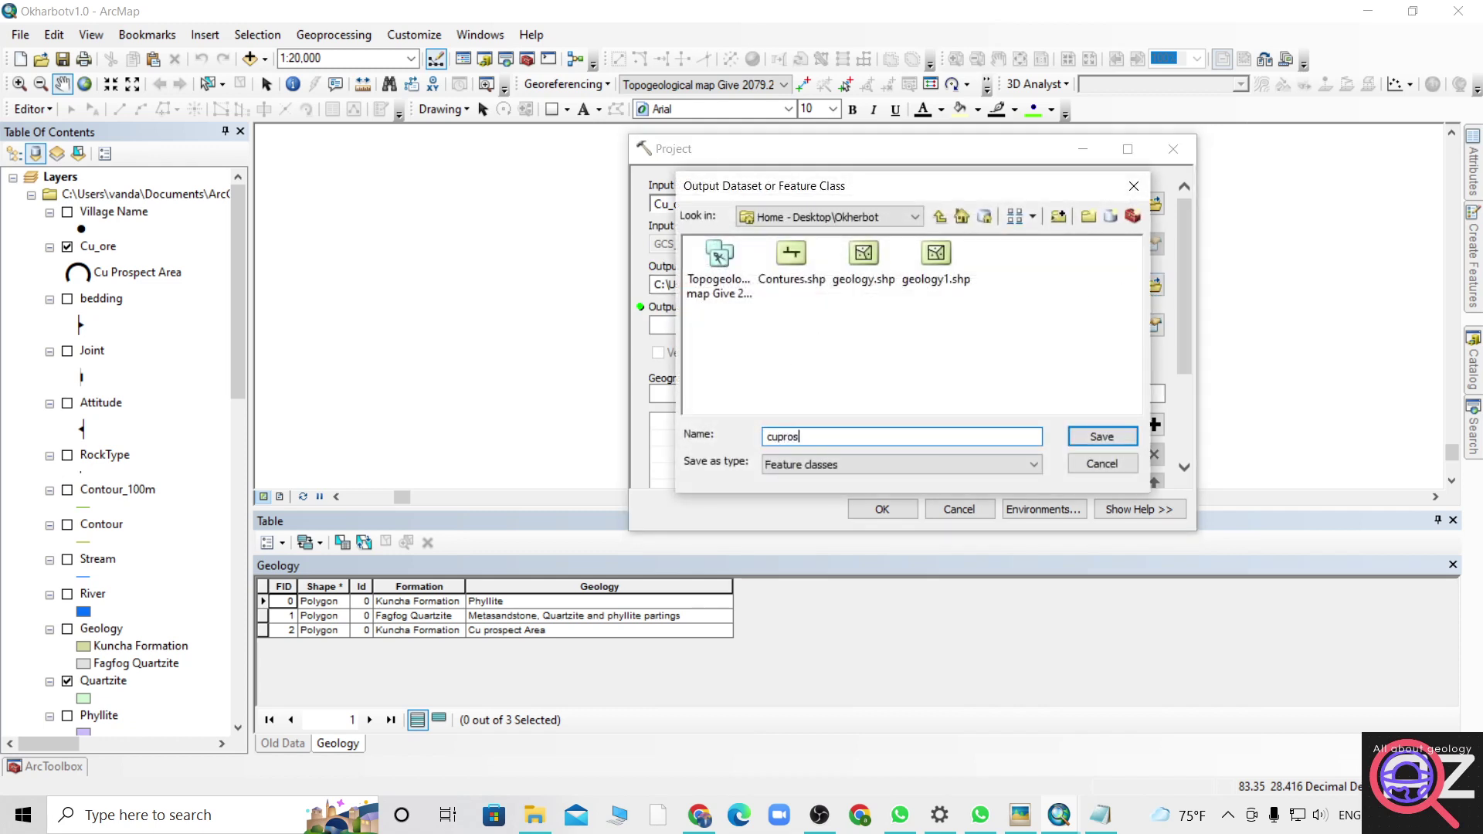
key("Return")
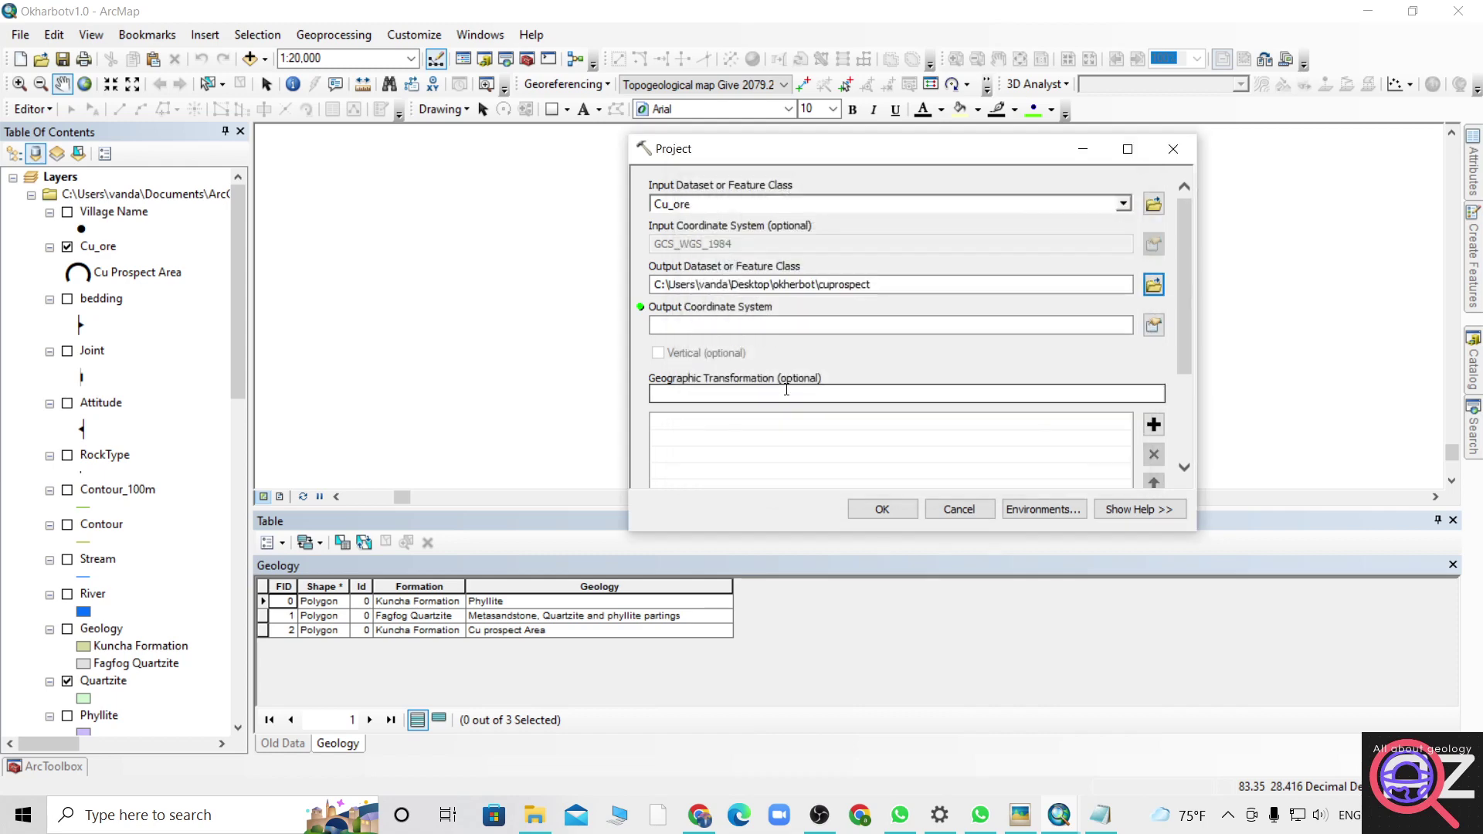
left_click(1151, 330)
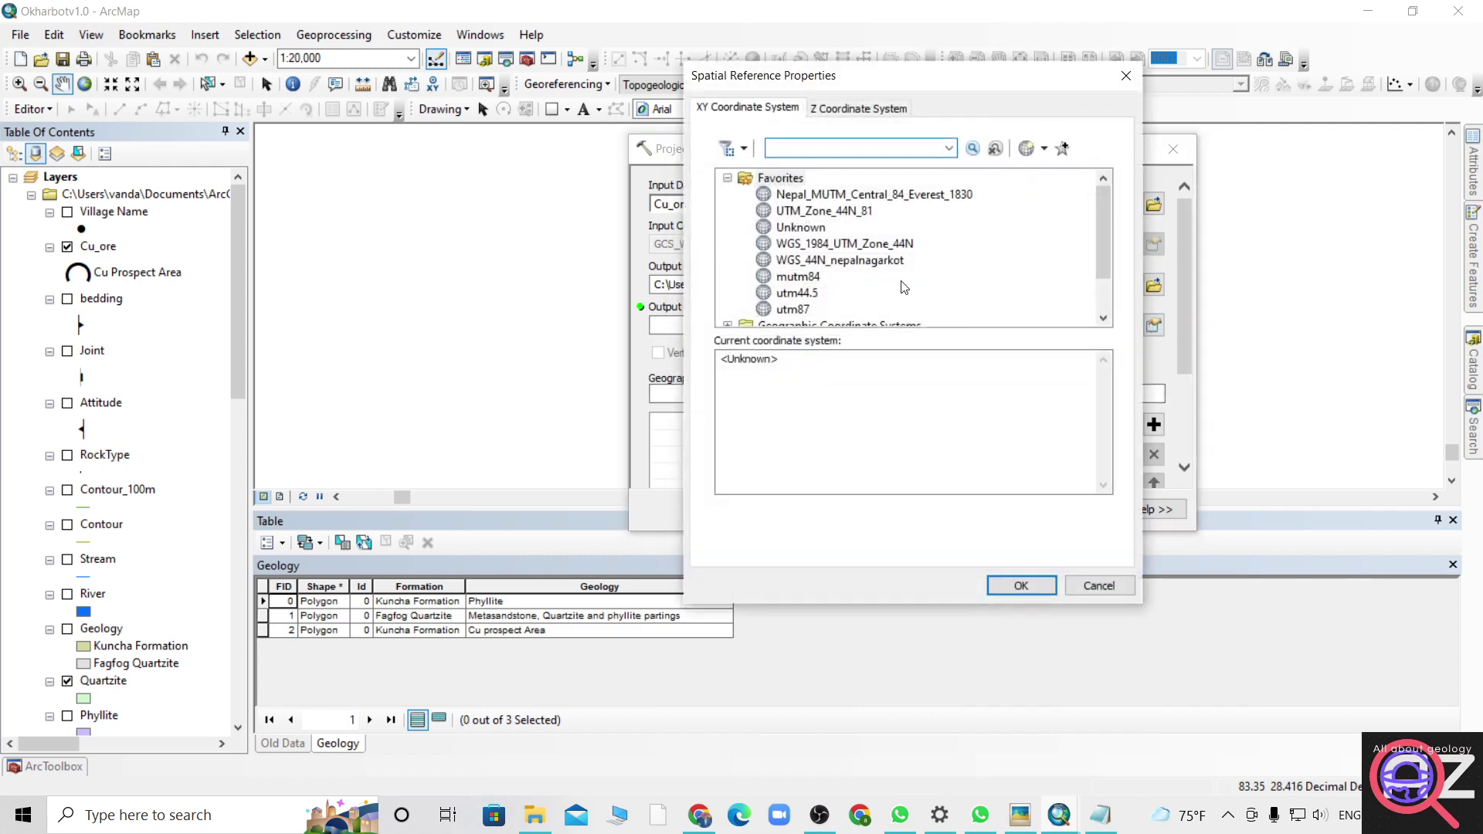
left_click(816, 279)
left_click(1020, 585)
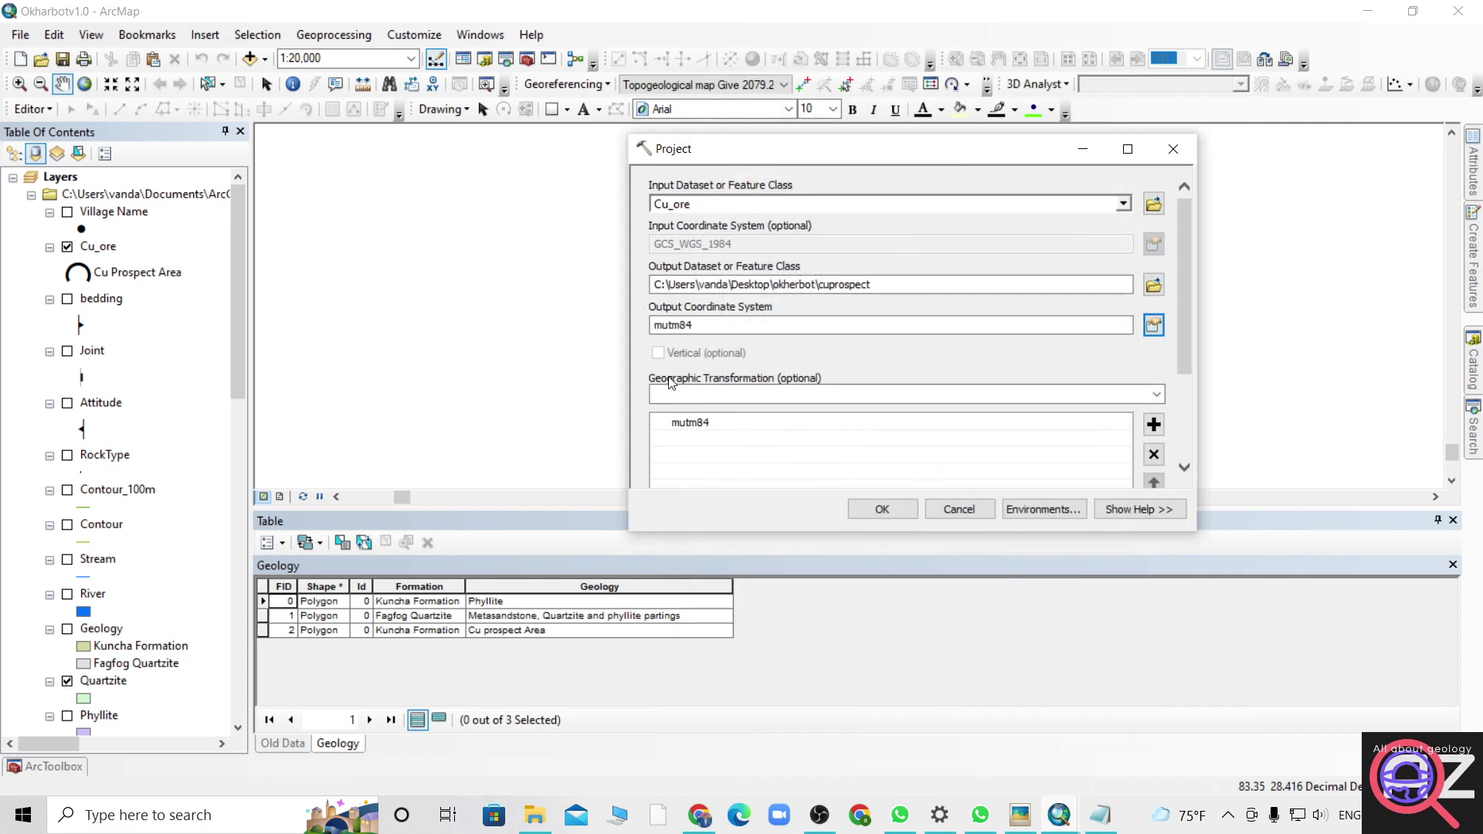
left_click(881, 509)
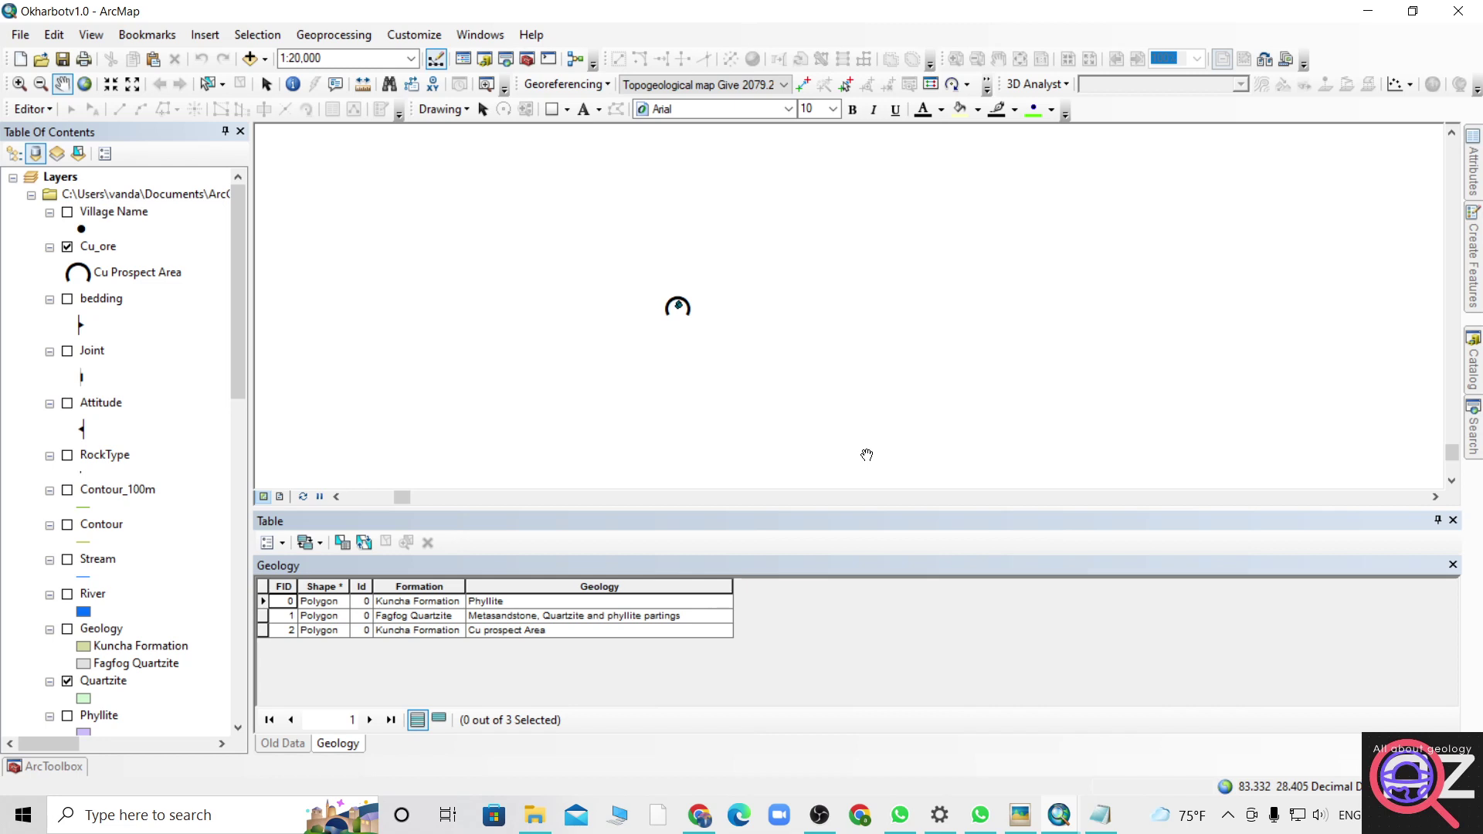
Auto-hide the attribute table and check the Layers data frame's GCS_WGS_1984 coordinate system.
left_click(1437, 519)
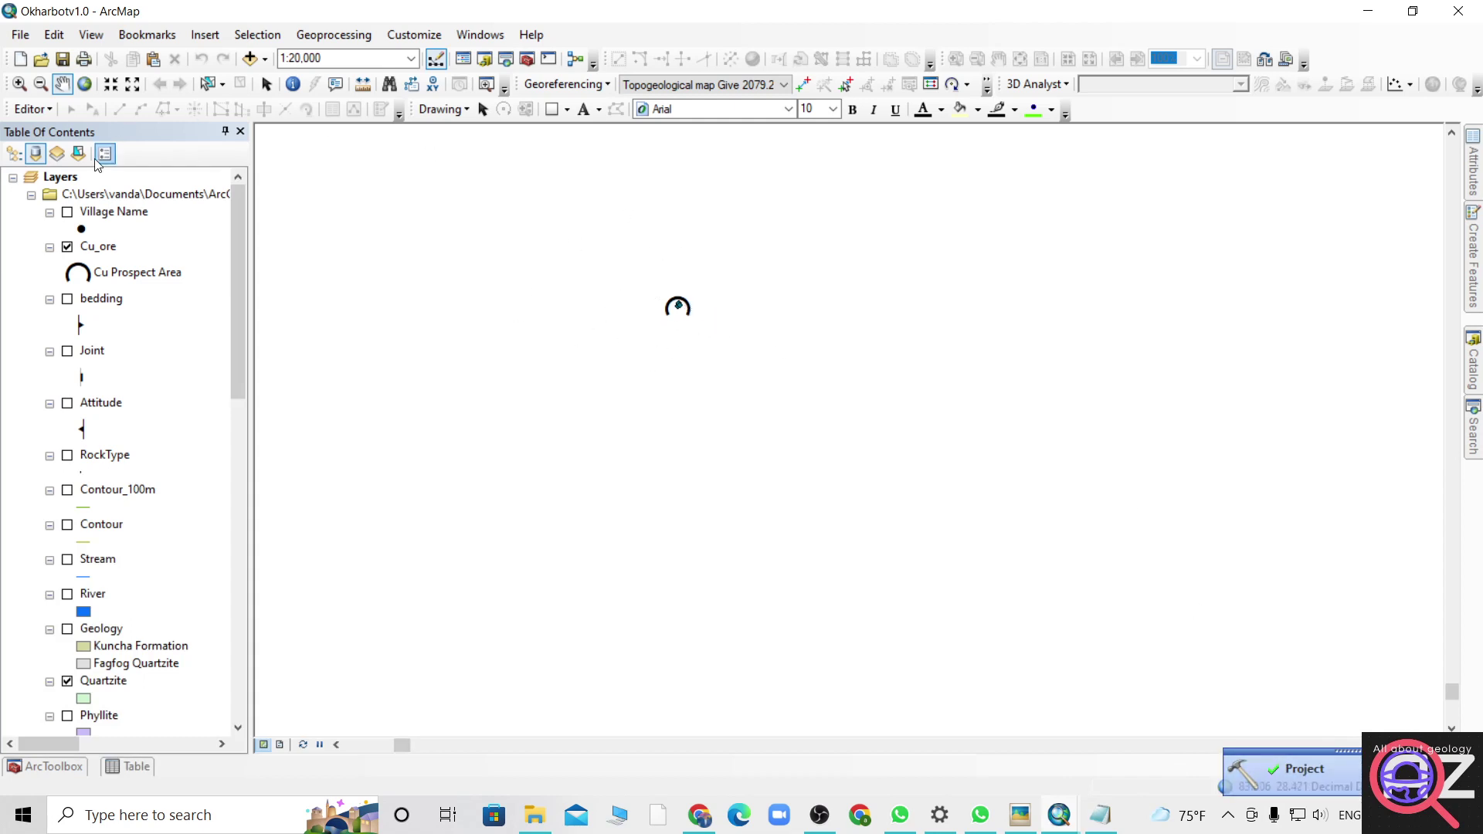
right_click(69, 179)
left_click(195, 594)
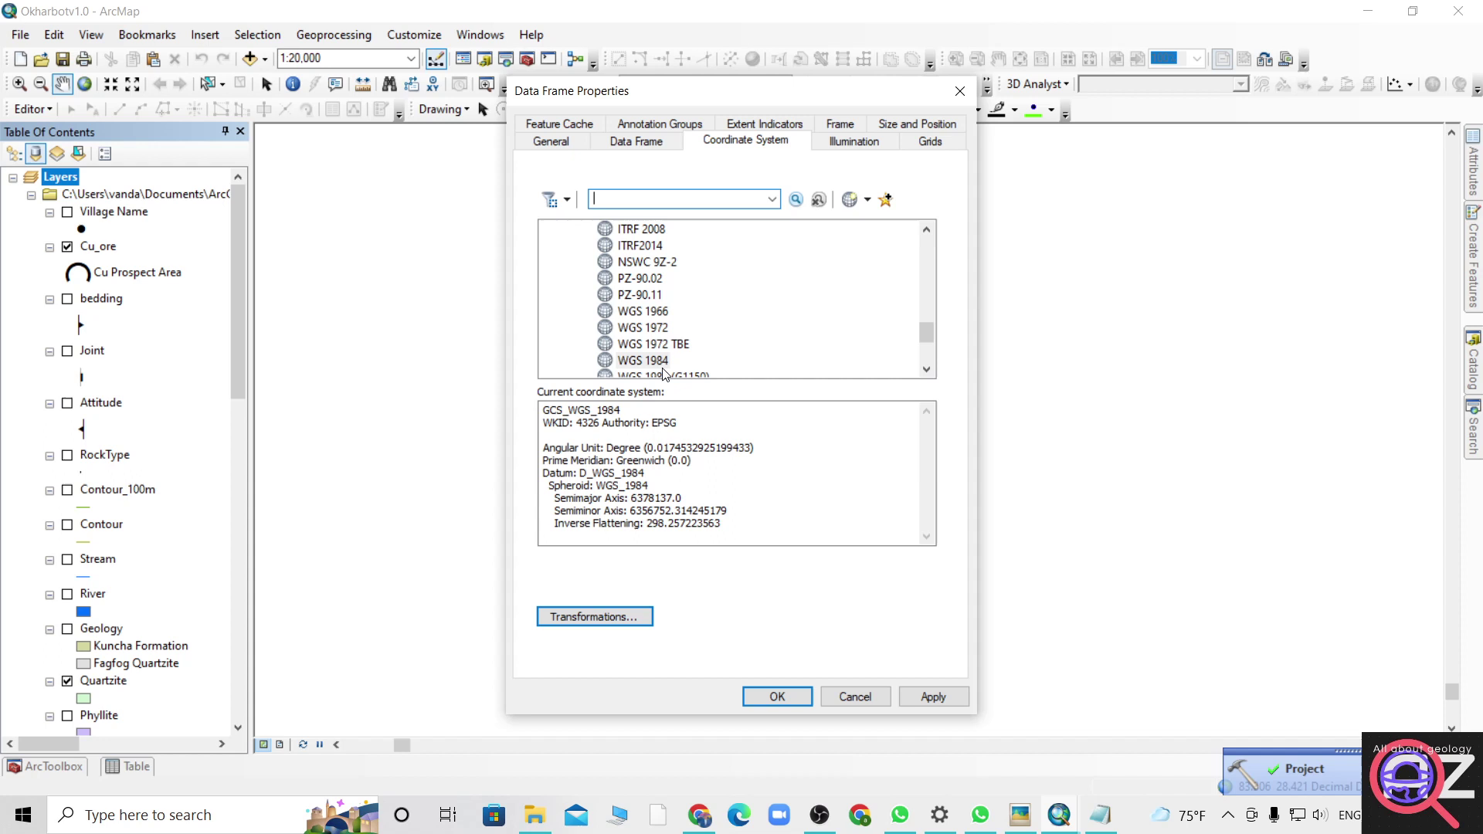
left_click(960, 91)
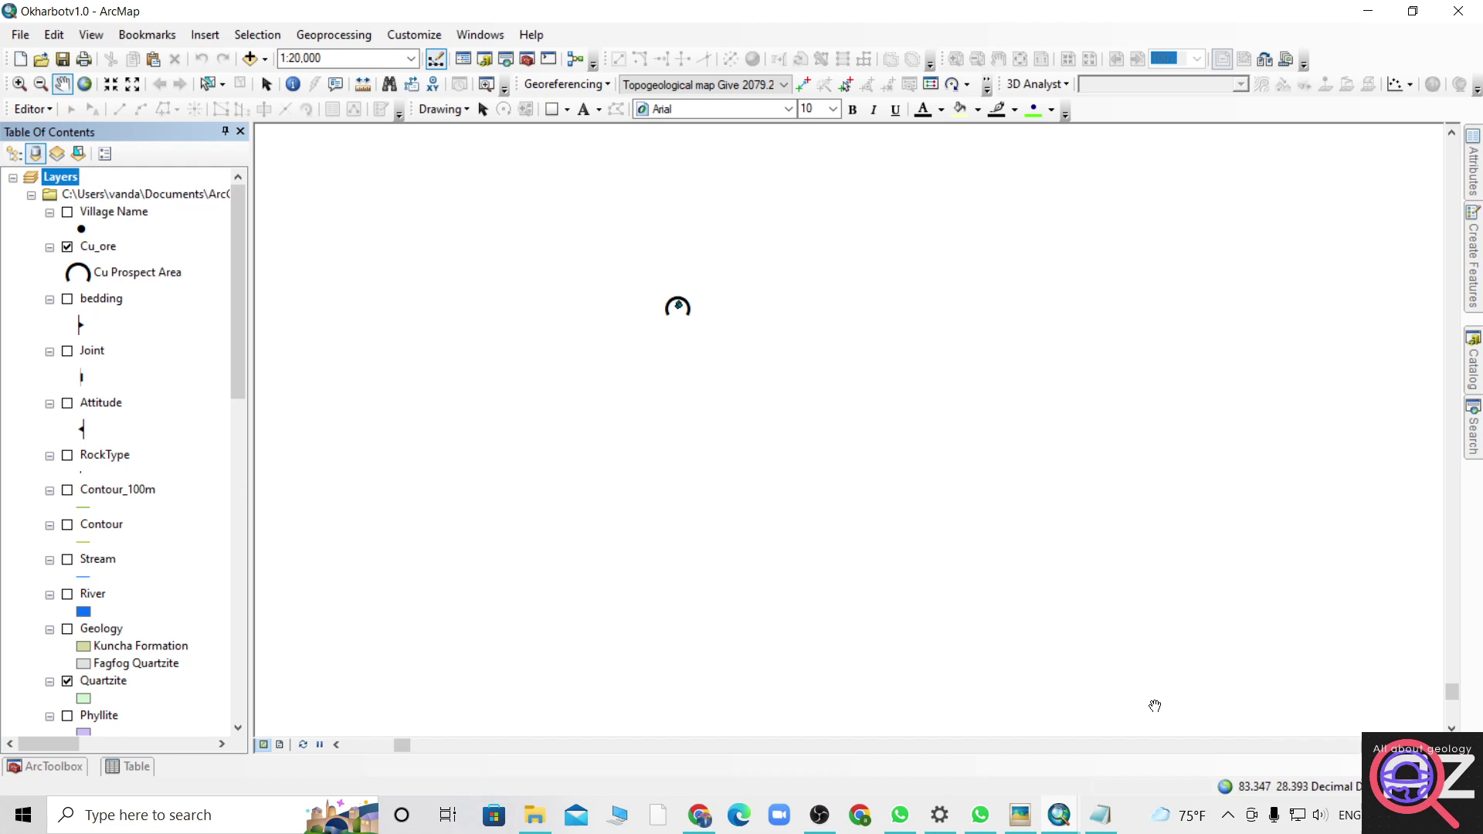
left_click(1061, 816)
In the Untitled map, add the cuprospect.shp shapefile as a new layer.
left_click(1001, 753)
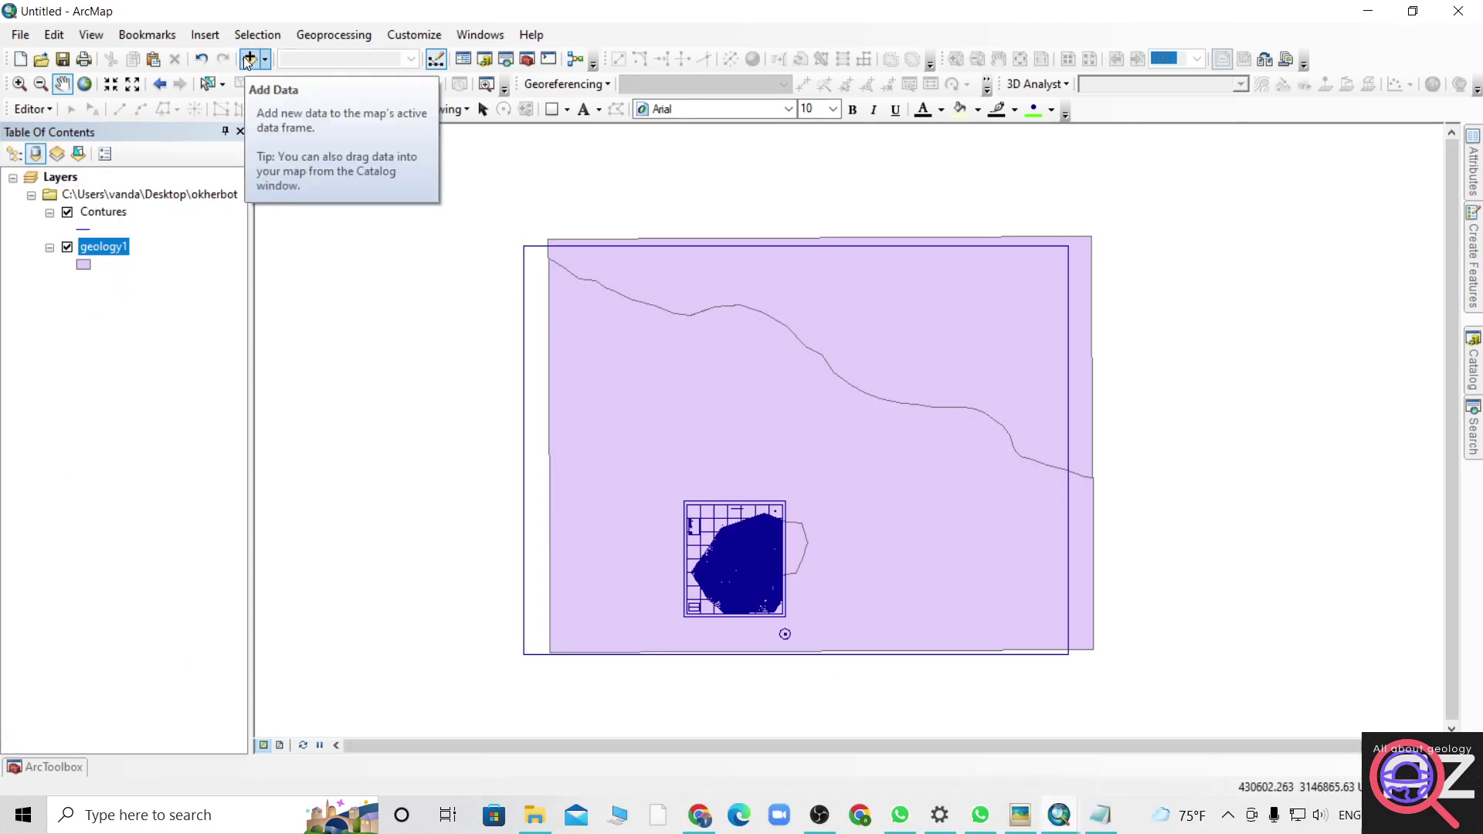
left_click(251, 61)
left_click(694, 351)
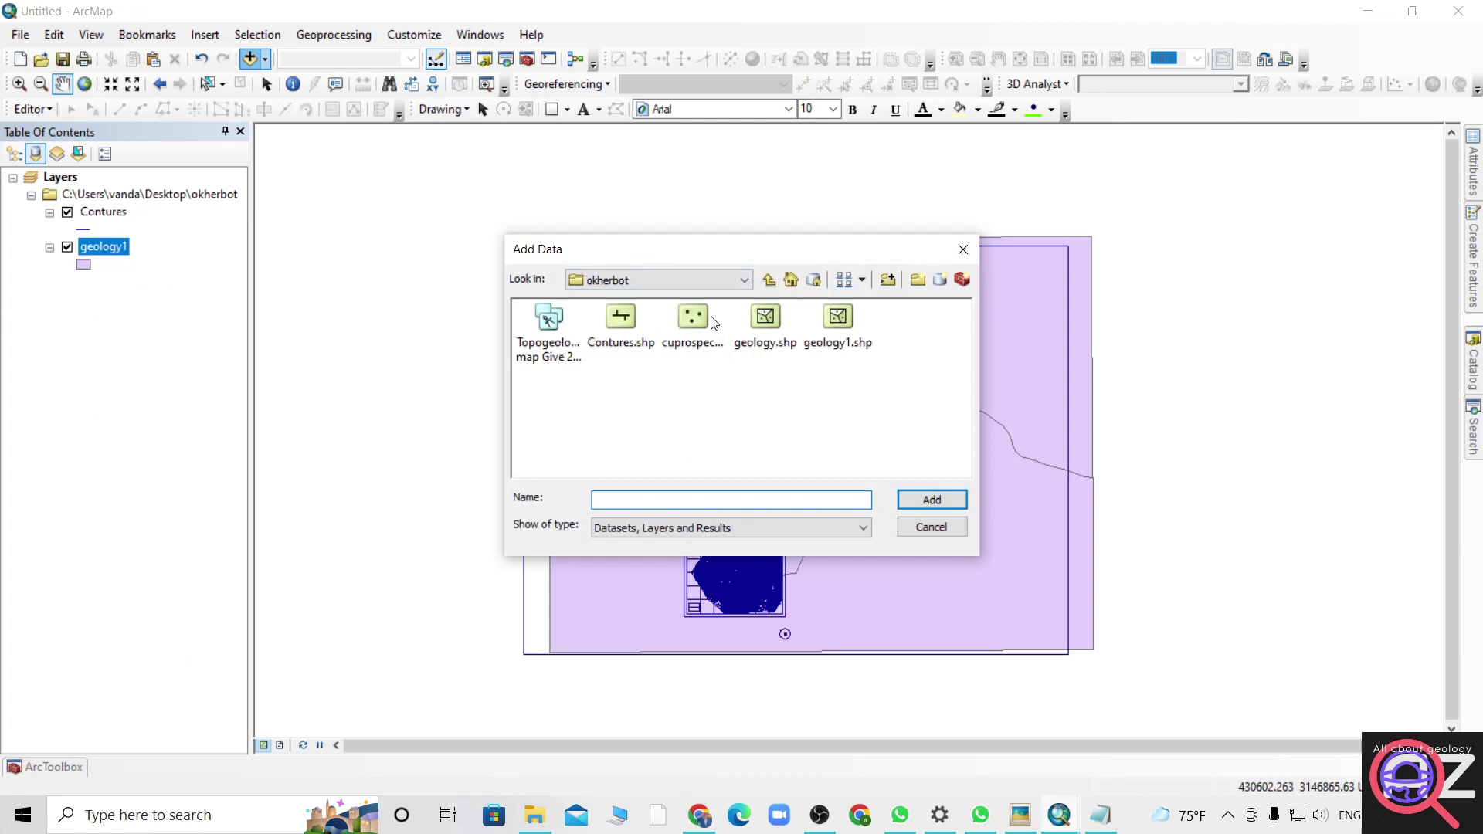
left_click(930, 499)
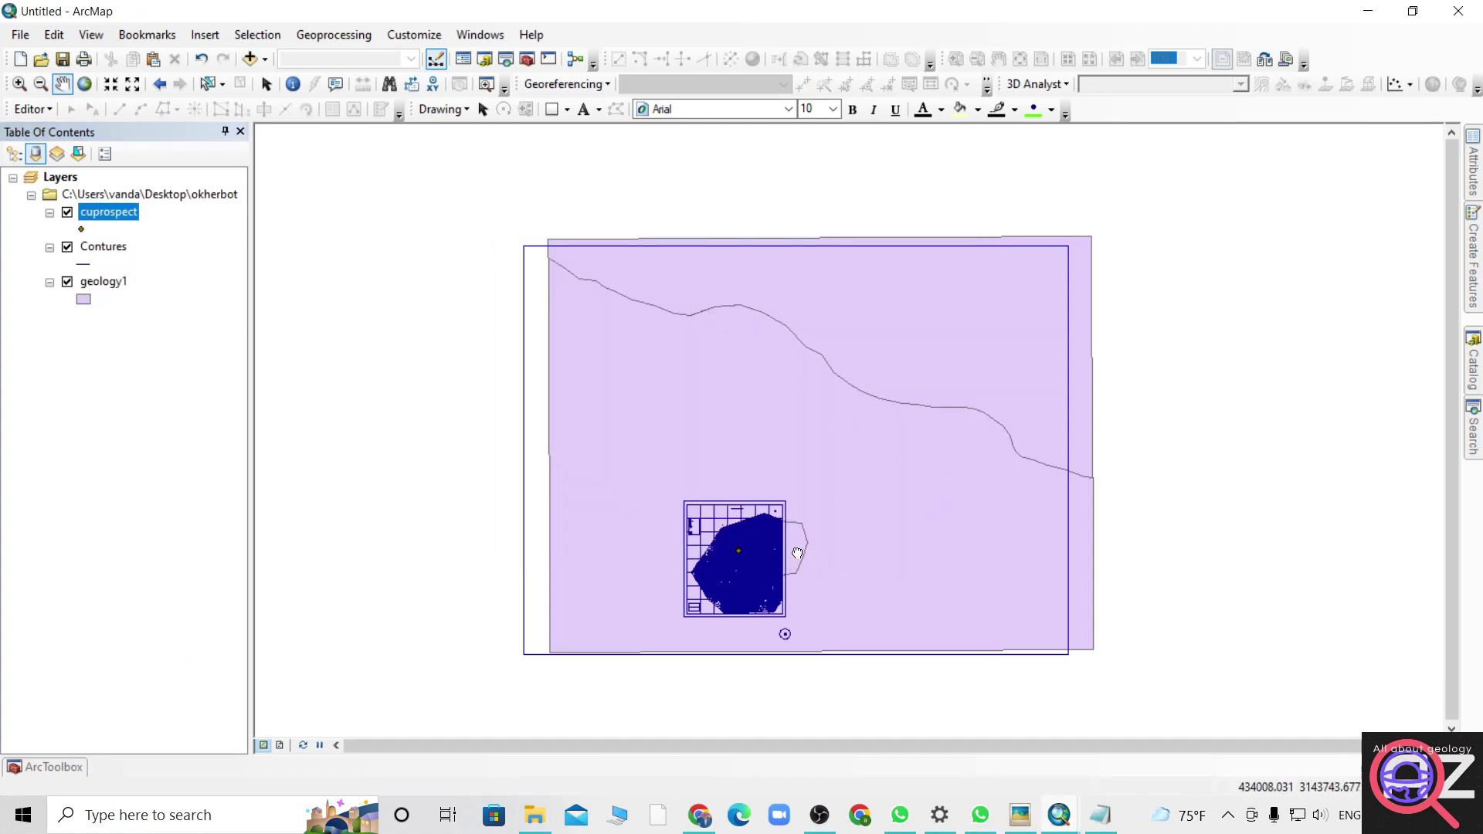
Zoom in on the prospect points, hide cuprospect, and bring up its point symbol choices.
left_click_drag(745, 565, 842, 367)
scroll(842, 367, "up", 3)
scroll(843, 367, "up", 3)
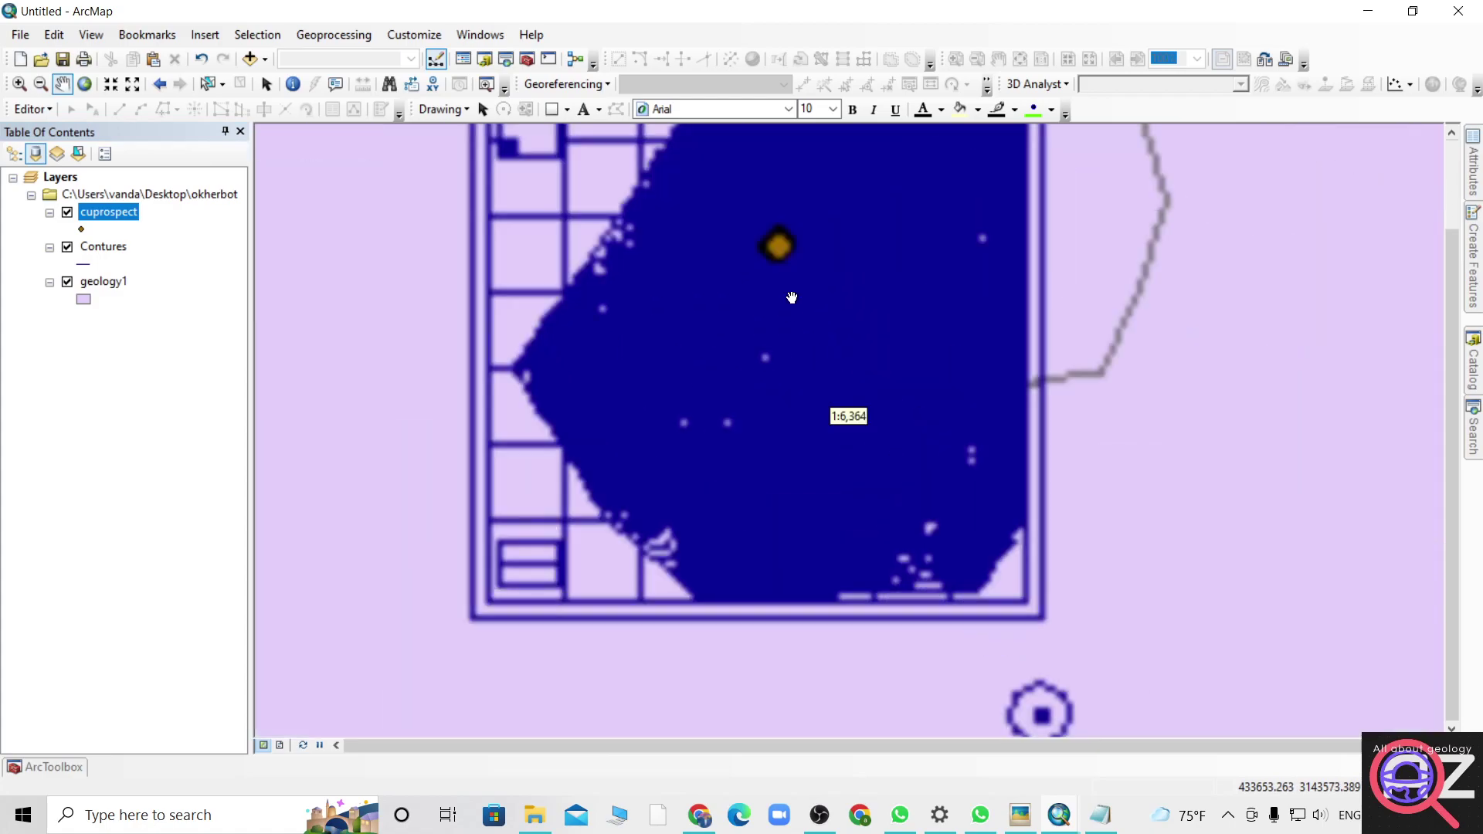
left_click_drag(791, 298, 762, 398)
scroll(802, 417, "up", 2)
scroll(756, 401, "up", 3)
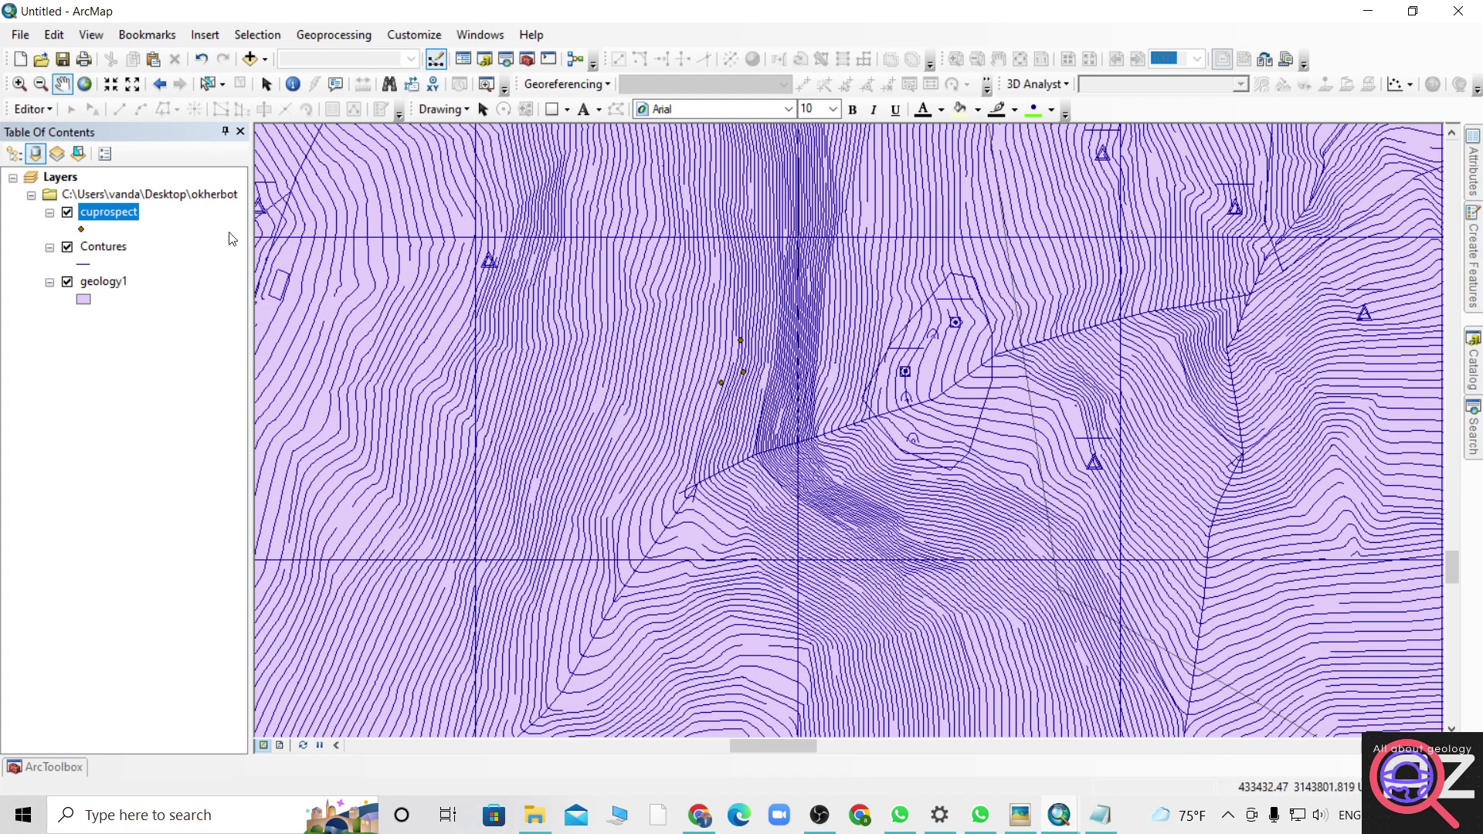
left_click(68, 214)
left_click(82, 230)
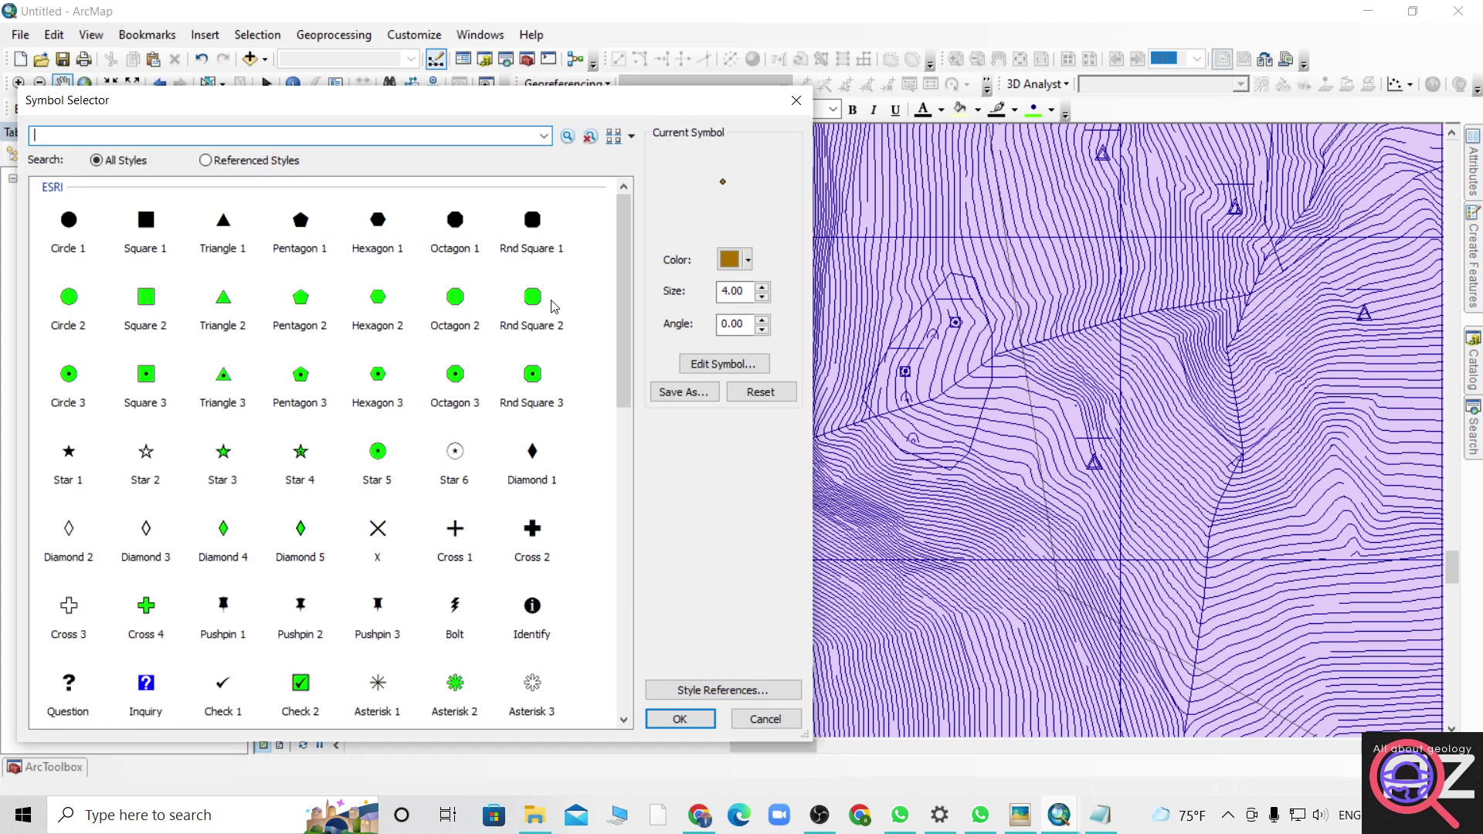
Give cuprospect a green Rnd Square 2 symbol at size 25 and switch the layer on.
left_click(536, 299)
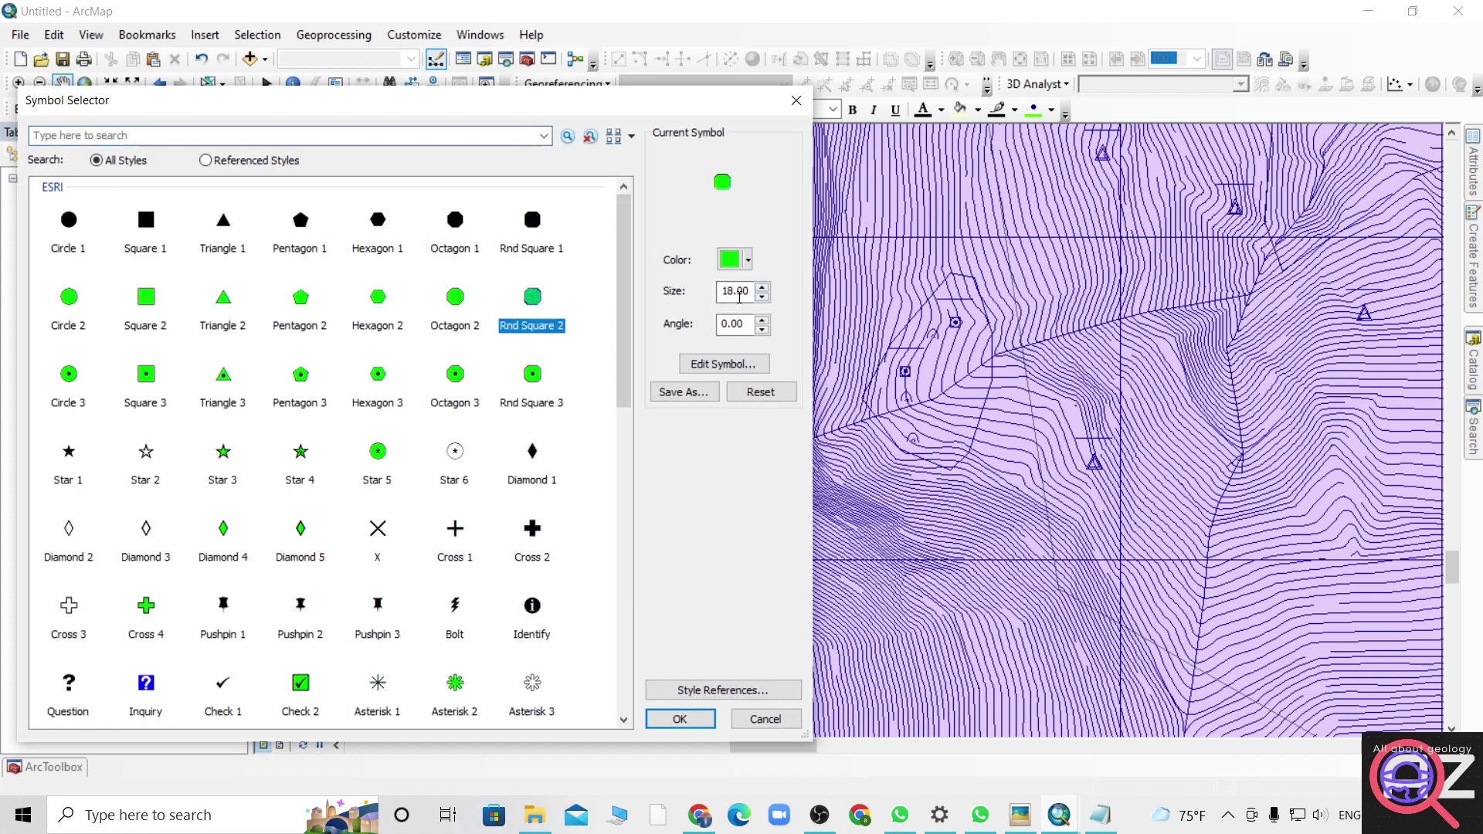
double_click(739, 297)
type("25")
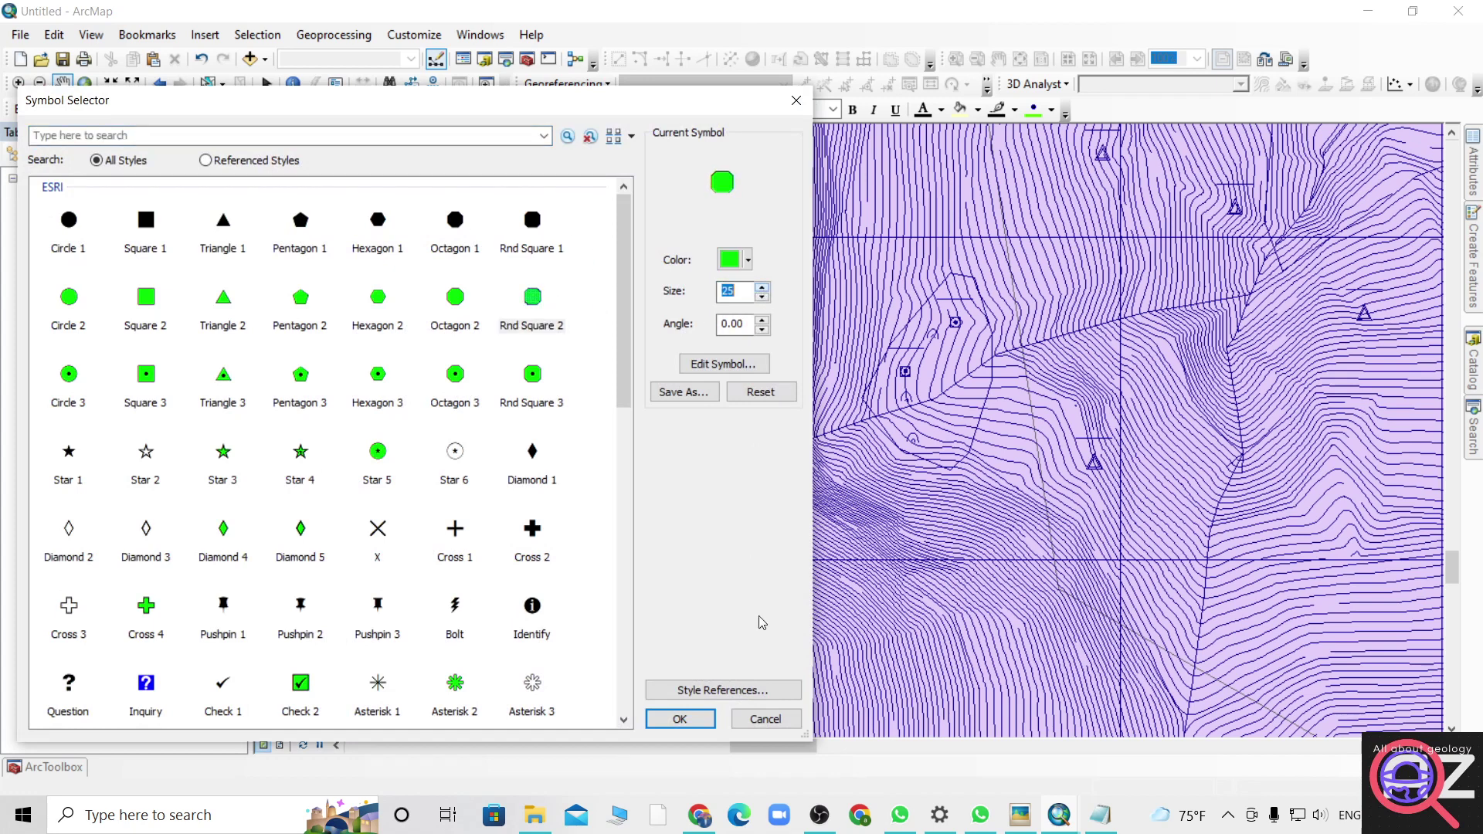
left_click(655, 726)
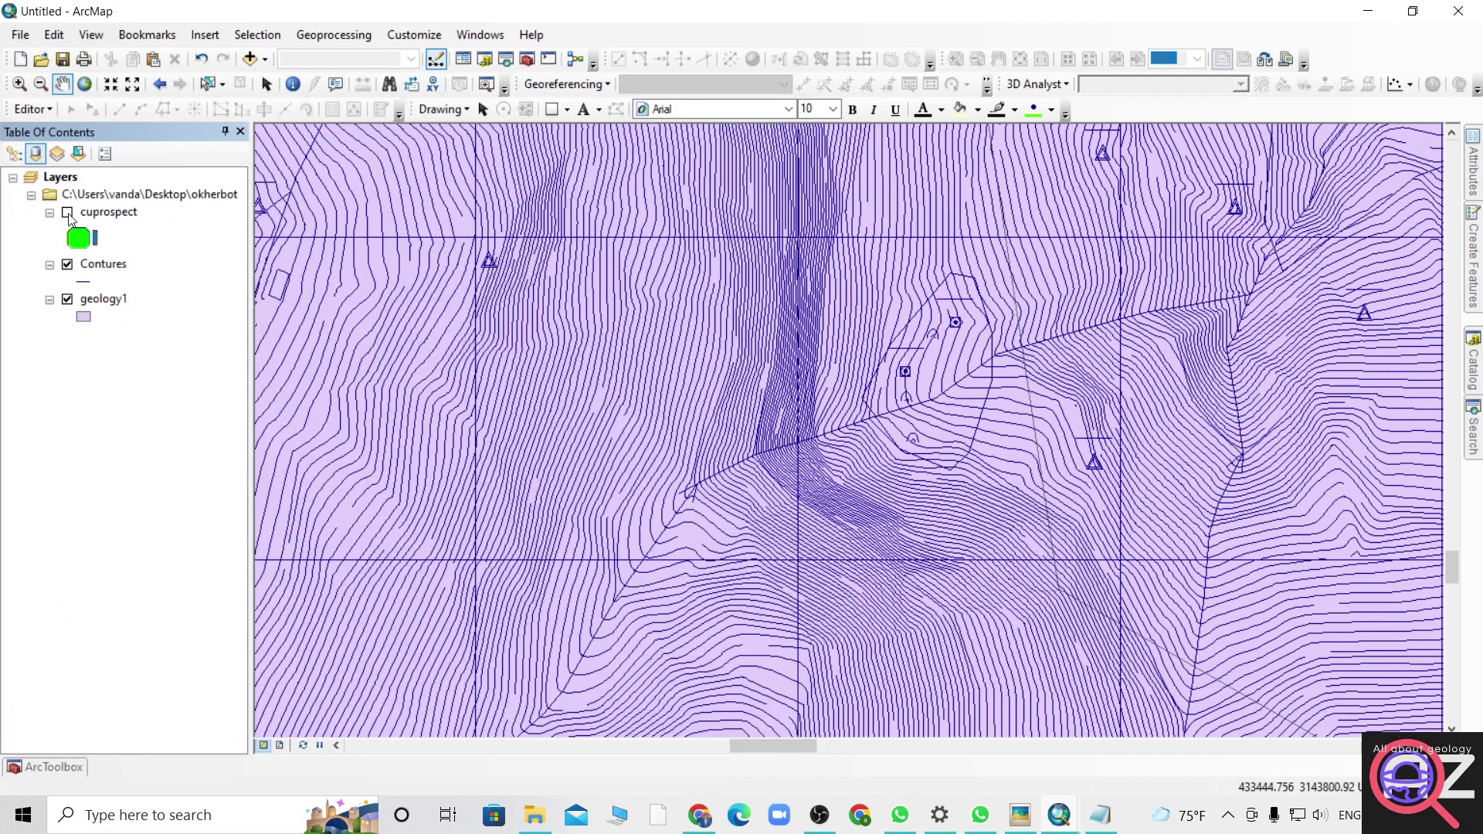
left_click(67, 212)
scroll(772, 394, "up", 5)
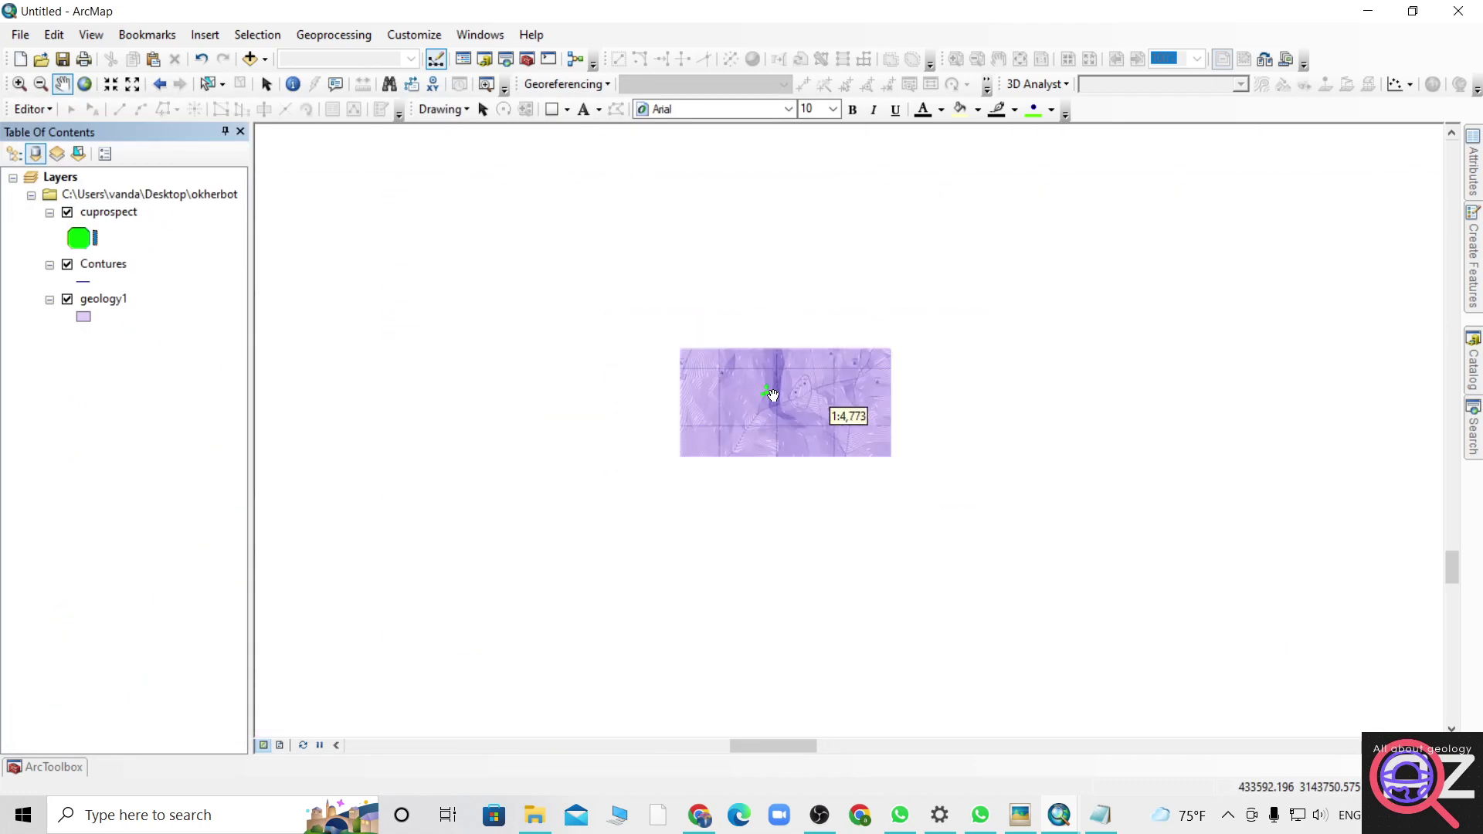